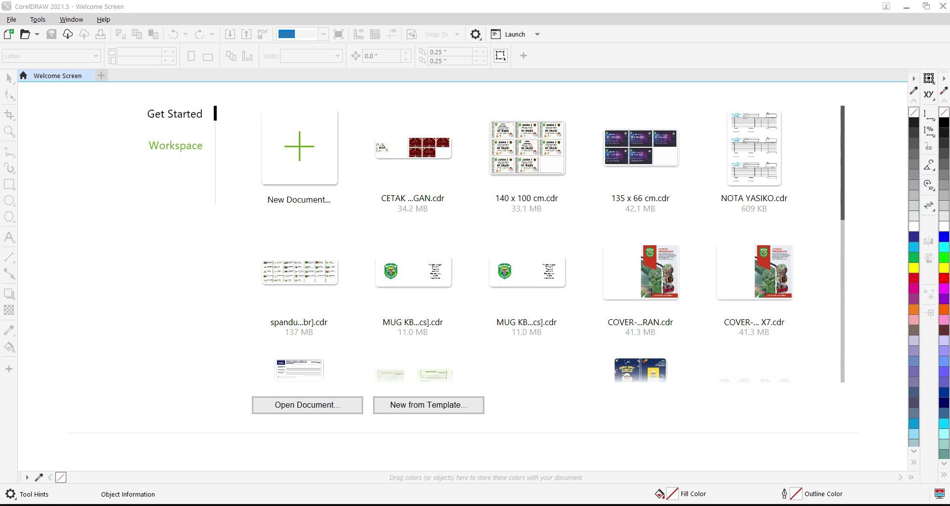
Create a new one-page document in portrait orientation, 210 × 297 mm
left_click(299, 147)
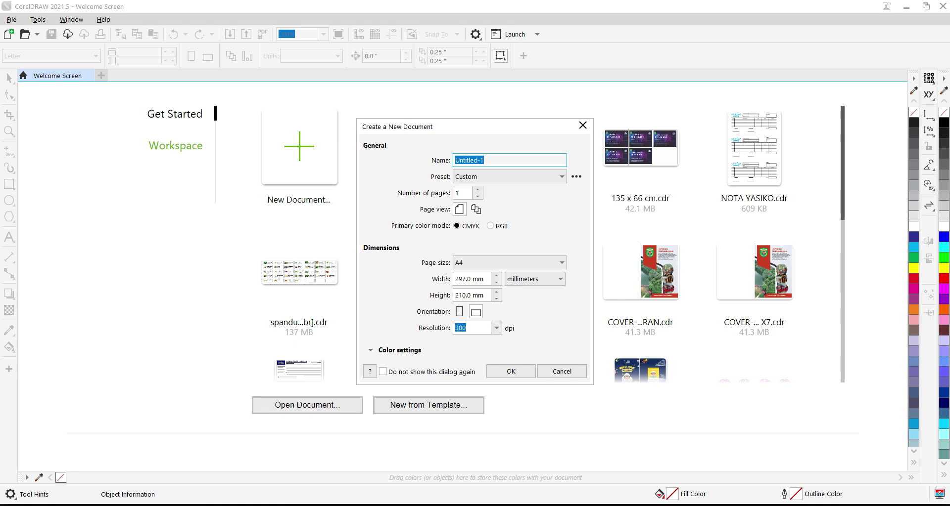
left_click(459, 311)
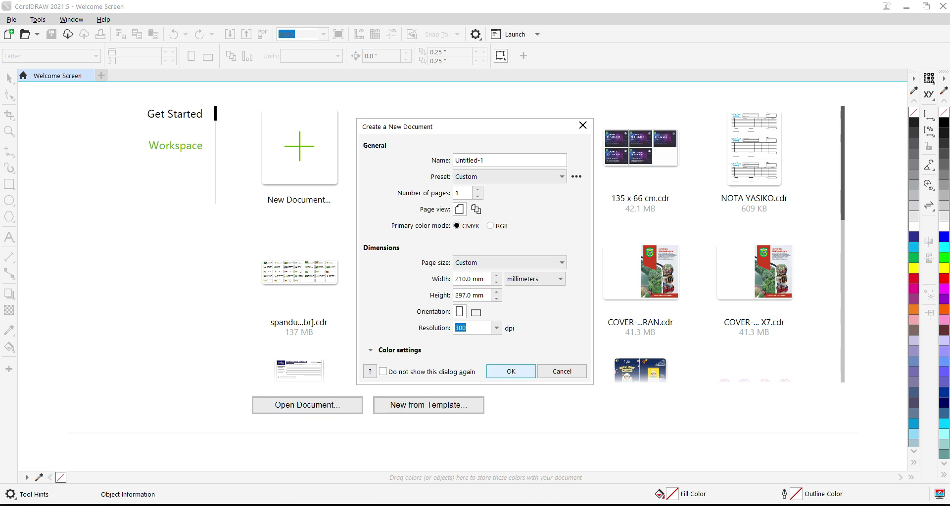
left_click(510, 371)
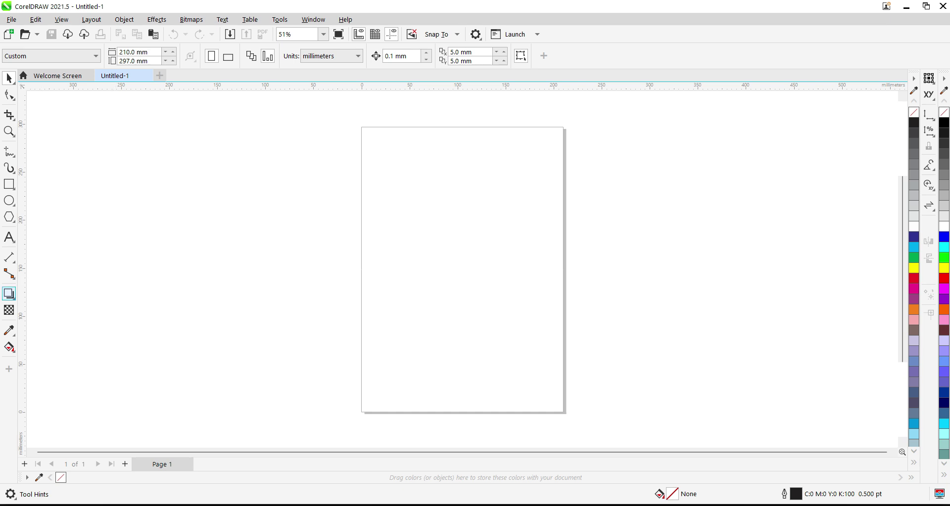
Examine which effect tools are grouped with the Shadow tool
left_click(9, 217)
left_click(9, 294)
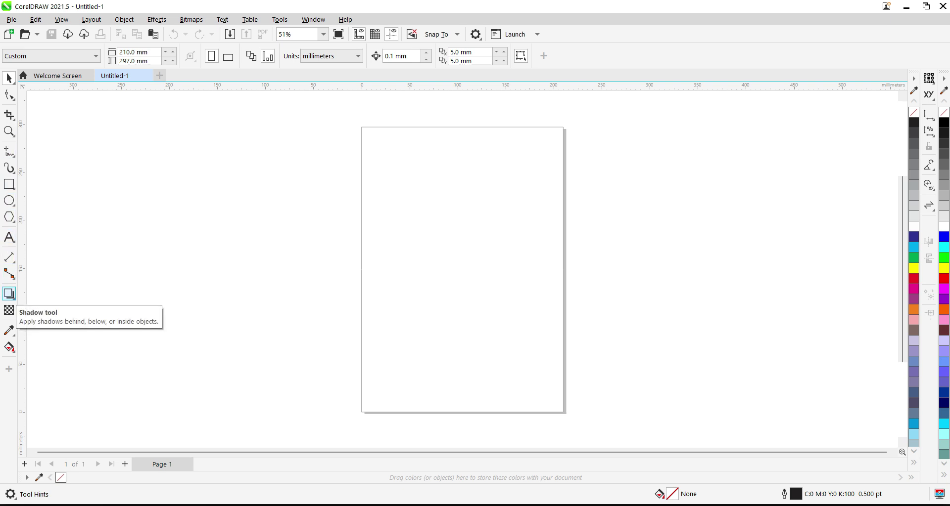
left_click(9, 294)
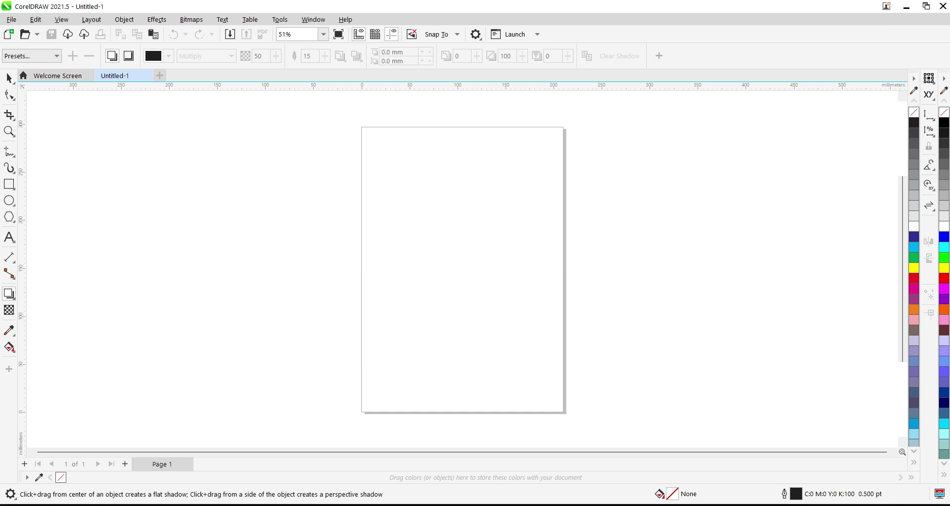
left_click(9, 294)
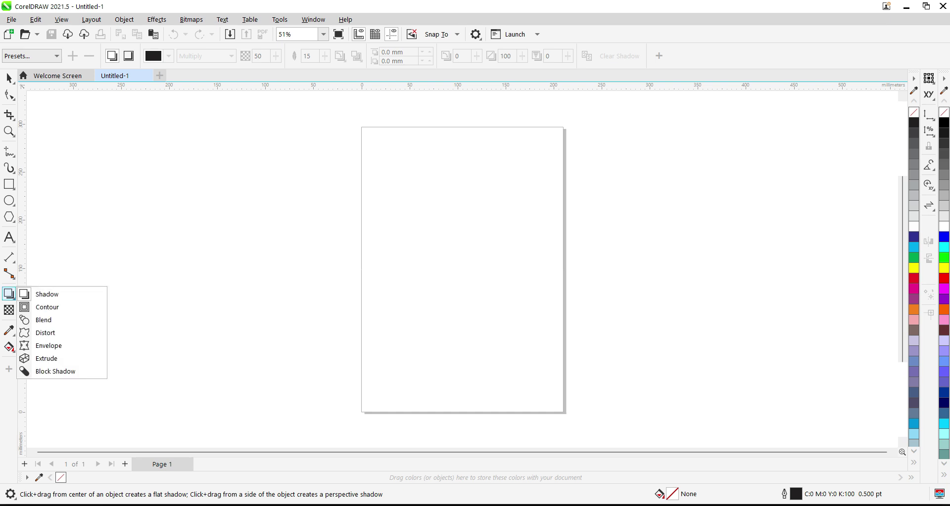
left_click(9, 293)
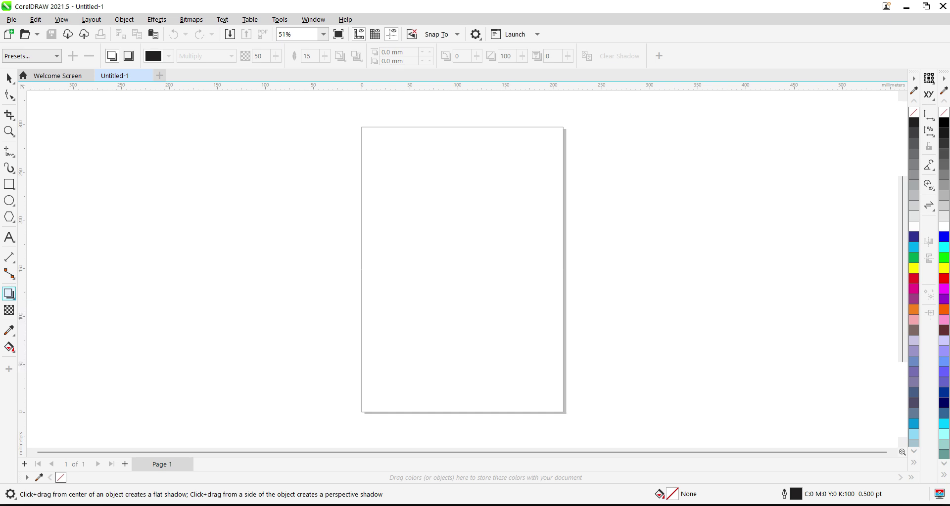
left_click(9, 293)
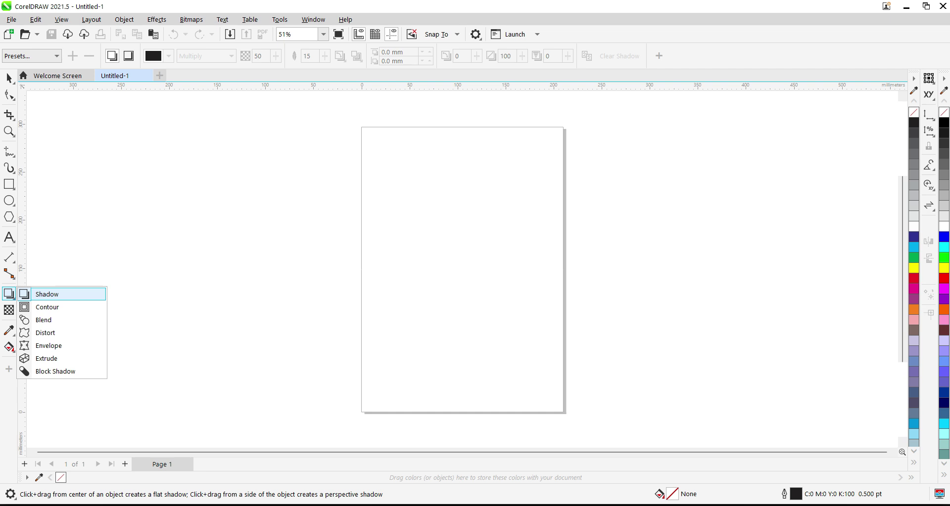
left_click(146, 257)
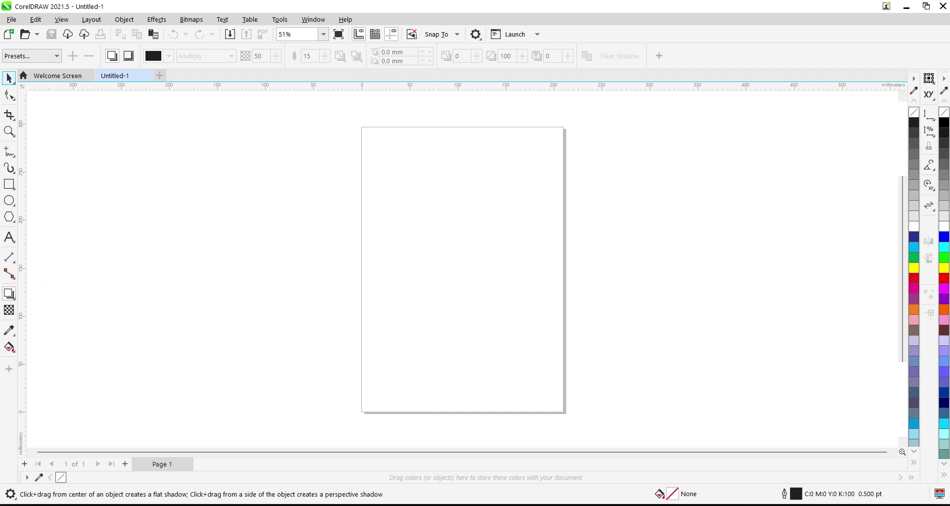
key("space")
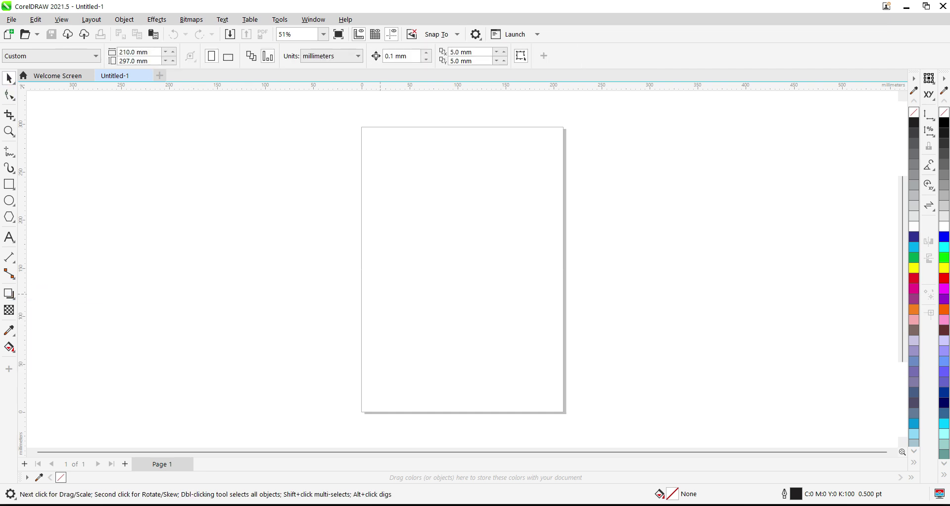
Draw two rectangles beside the page, about 57 × 54 mm and about 33 × 34 mm, and move the larger one slightly upward
scroll(669, 290, "down", 2)
scroll(98, 242, "up", 2)
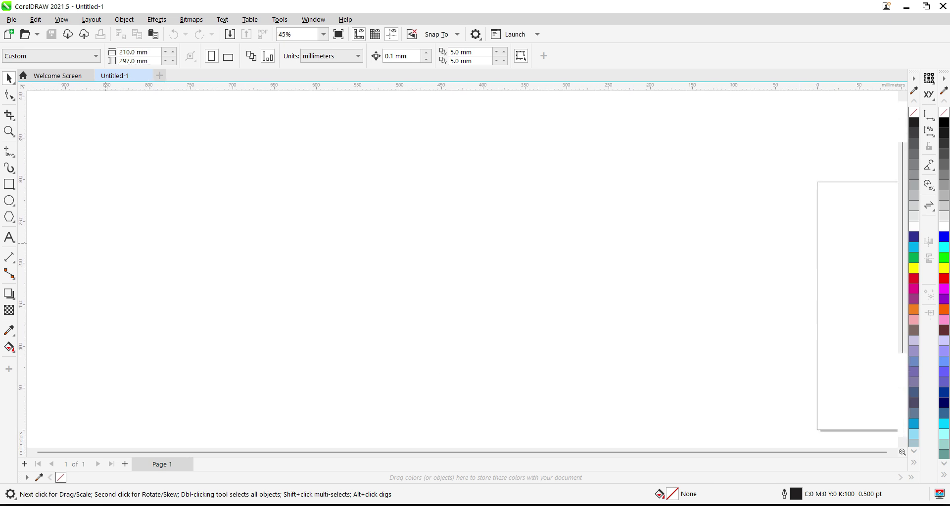
scroll(100, 242, "up", 1)
scroll(170, 241, "down", 1)
scroll(221, 296, "up", 1)
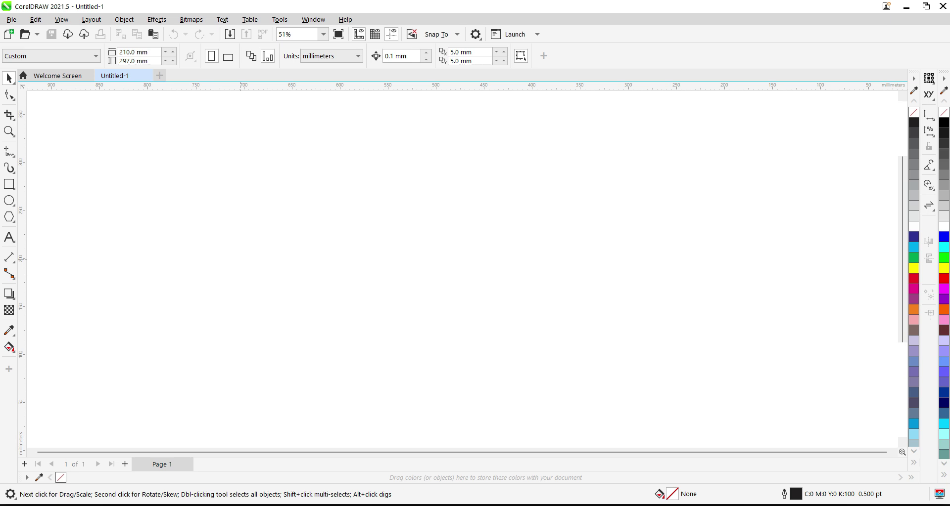
left_click(9, 184)
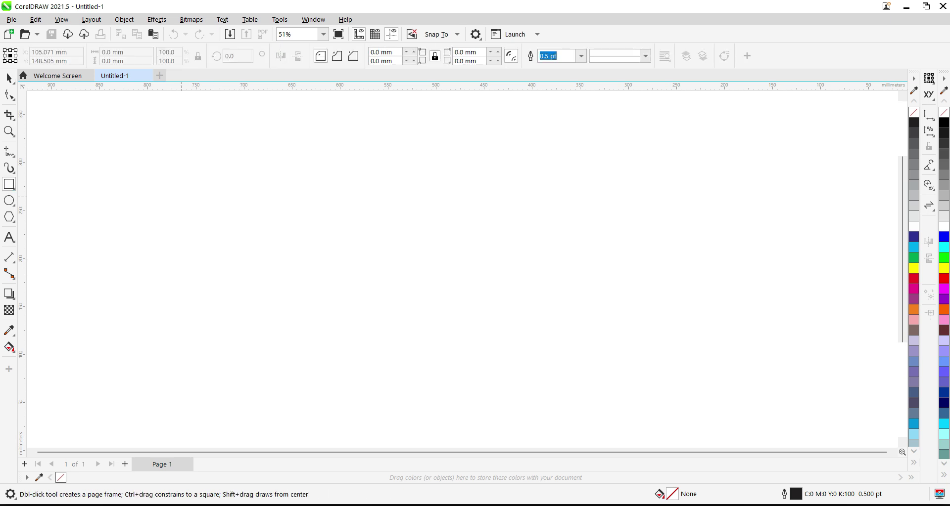
left_click_drag(181, 213, 230, 243)
left_click_drag(538, 219, 571, 253)
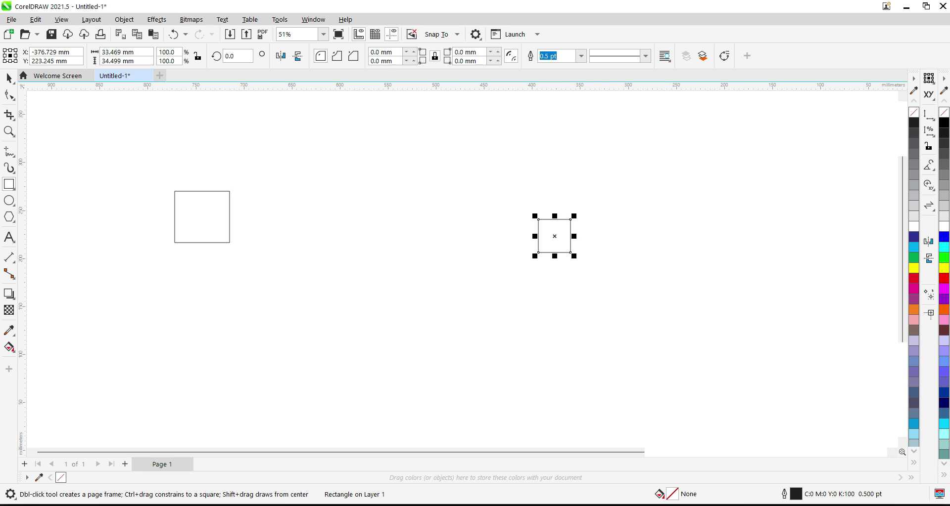
left_click(9, 78)
left_click_drag(202, 217, 196, 185)
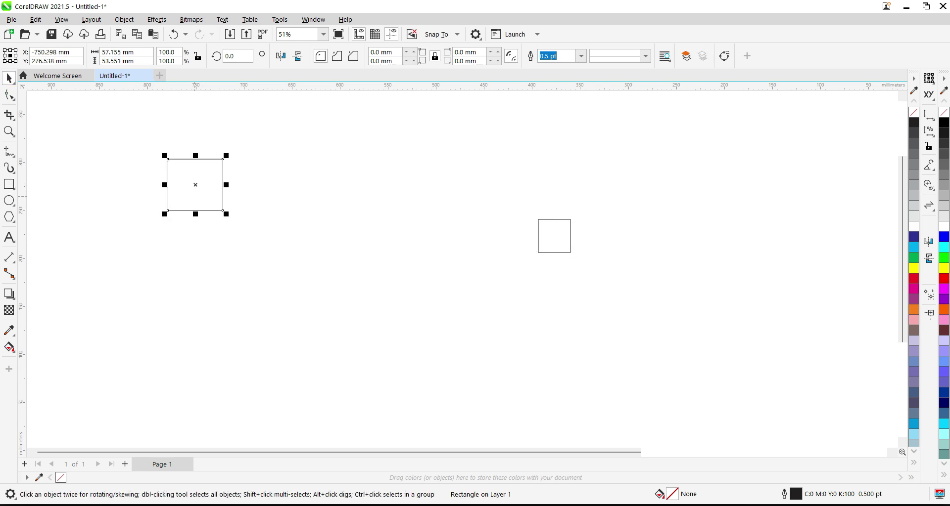
Blend the larger unfilled rectangle into the smaller one
left_click(9, 294)
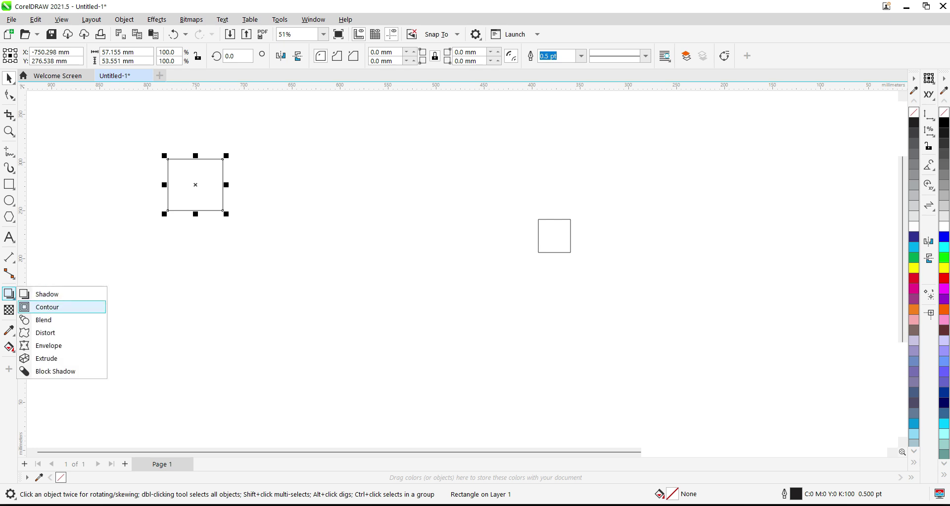
left_click(43, 320)
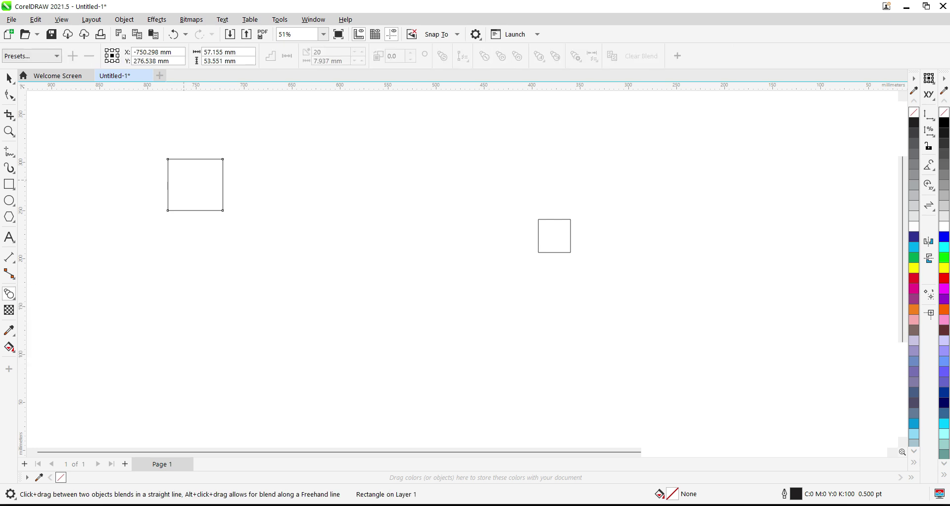
left_click_drag(195, 185, 555, 236)
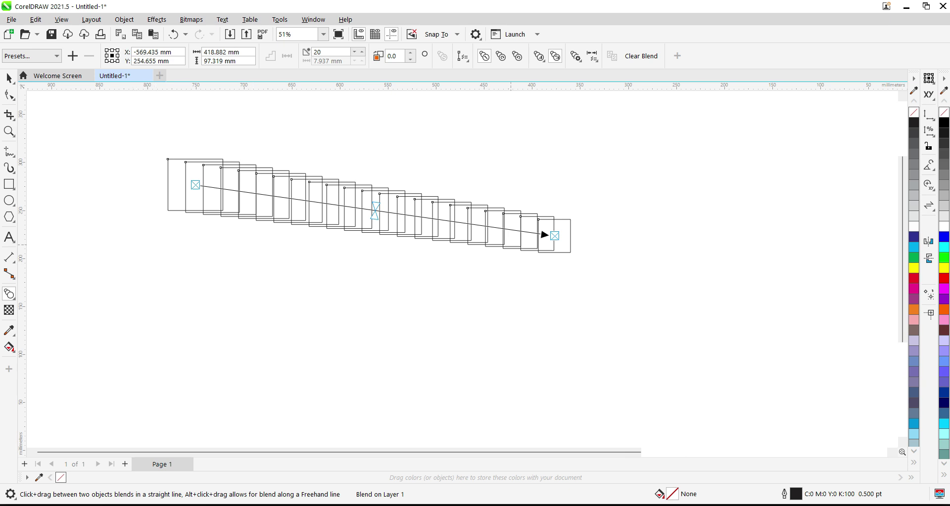
Set the blend's number of steps to 30 and then try 100 steps
left_click_drag(322, 52, 312, 52)
type("30")
key("Return")
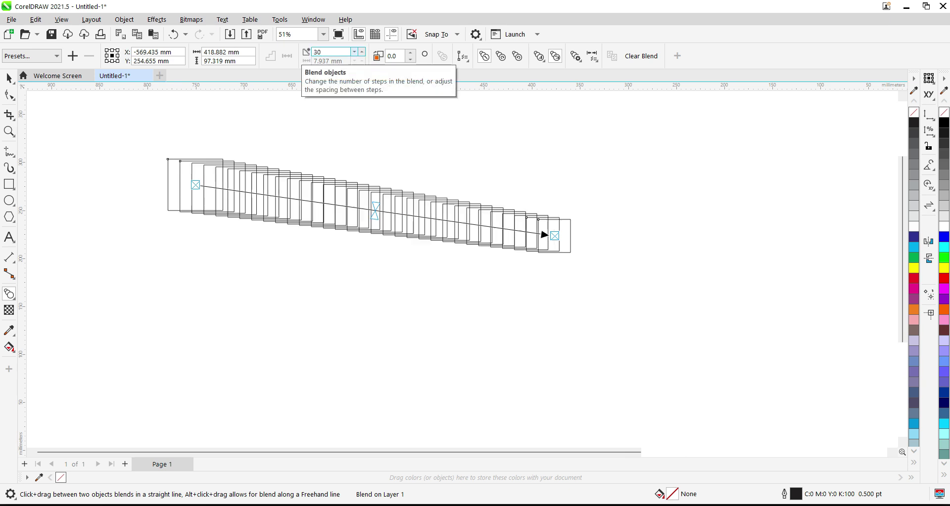
double_click(331, 52)
type("100")
key("Return")
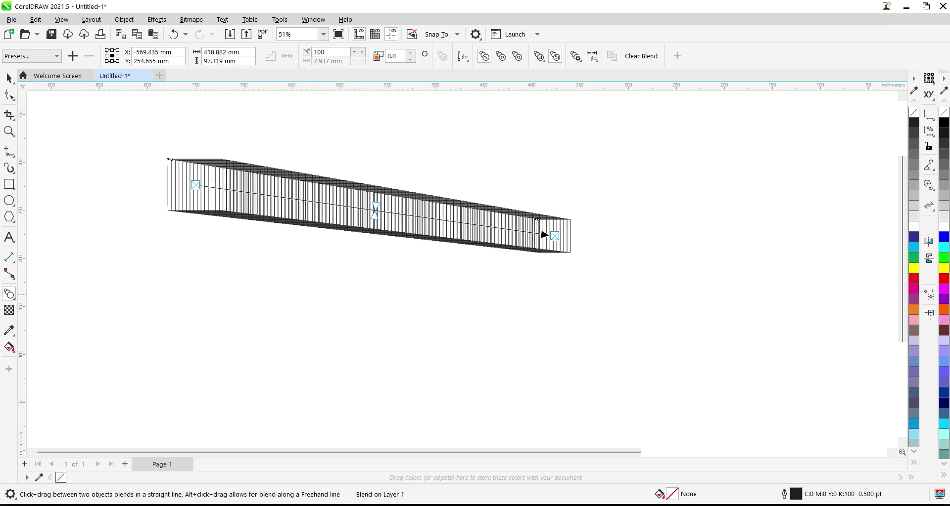
Undo both step-count changes and the blend between the unfilled rectangles
key("ctrl+z")
key("ctrl+z")
key("ctrl+z")
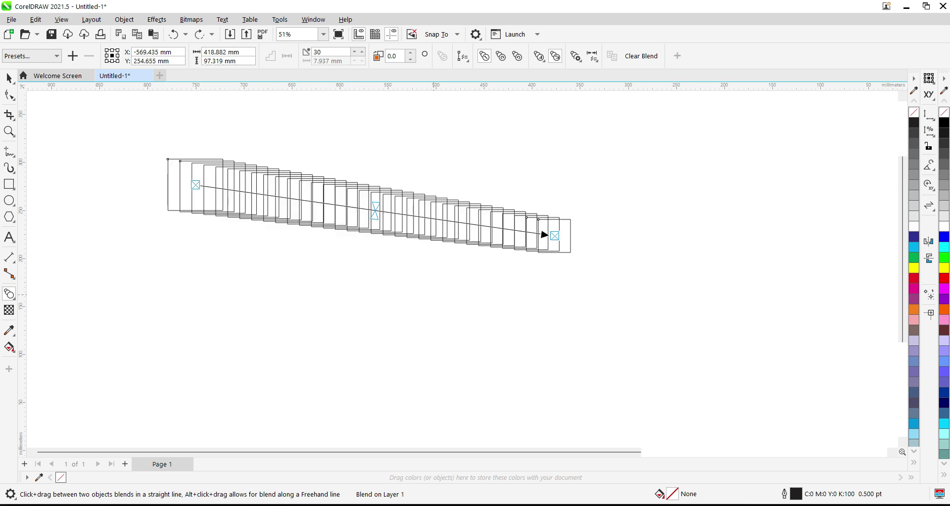
Fill the larger rectangle with red and the smaller rectangle with cyan
left_click(9, 78)
left_click(122, 144)
left_click(203, 189)
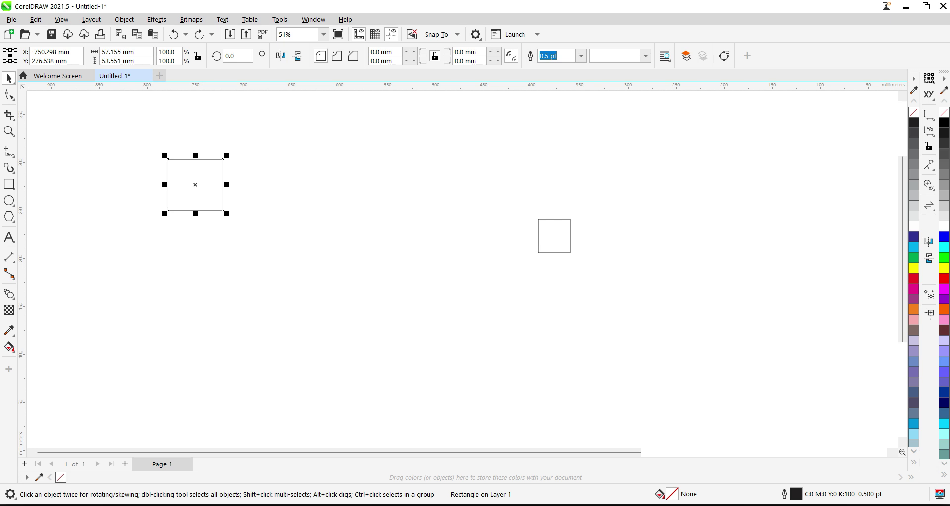
left_click(913, 278)
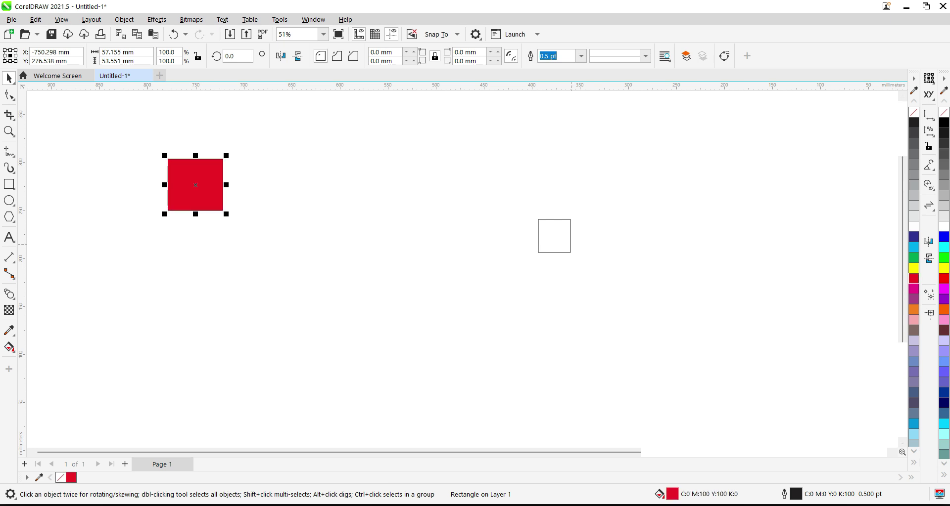
left_click(570, 236)
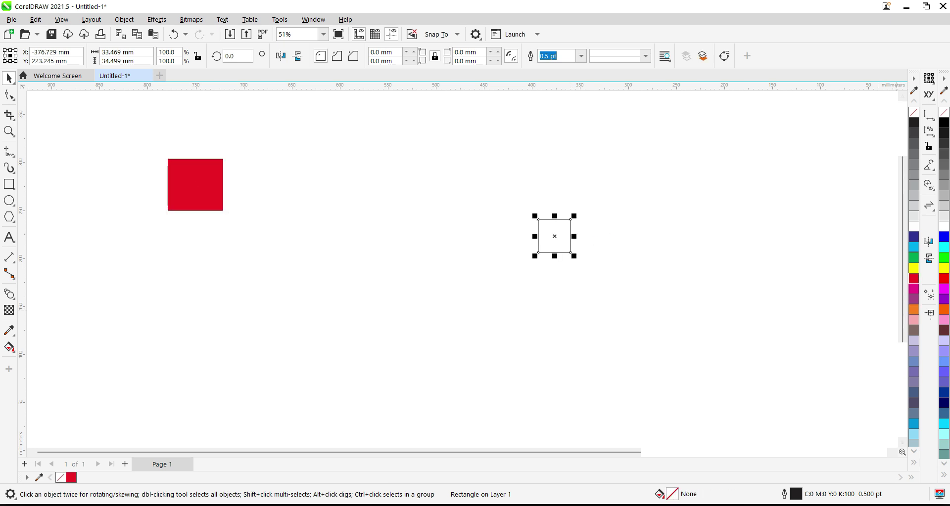
left_click(914, 247)
key("Escape")
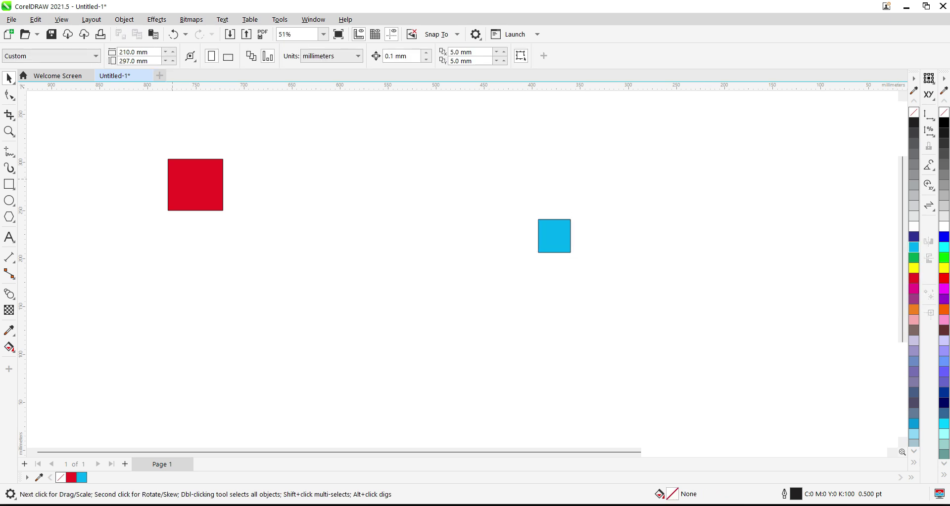
Blend the red rectangle into the cyan rectangle with the Blend tool
left_click(173, 180)
left_click(8, 295)
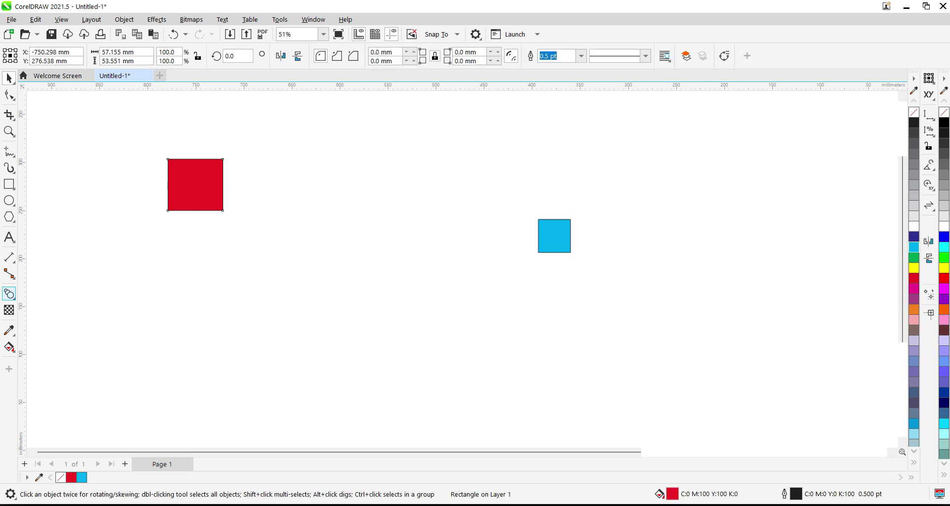
left_click_drag(339, 213, 554, 236)
key("space")
Remove the outline from the whole red-to-cyan blend and move its cyan end rectangle farther right and slightly up
left_click_drag(108, 137, 616, 307)
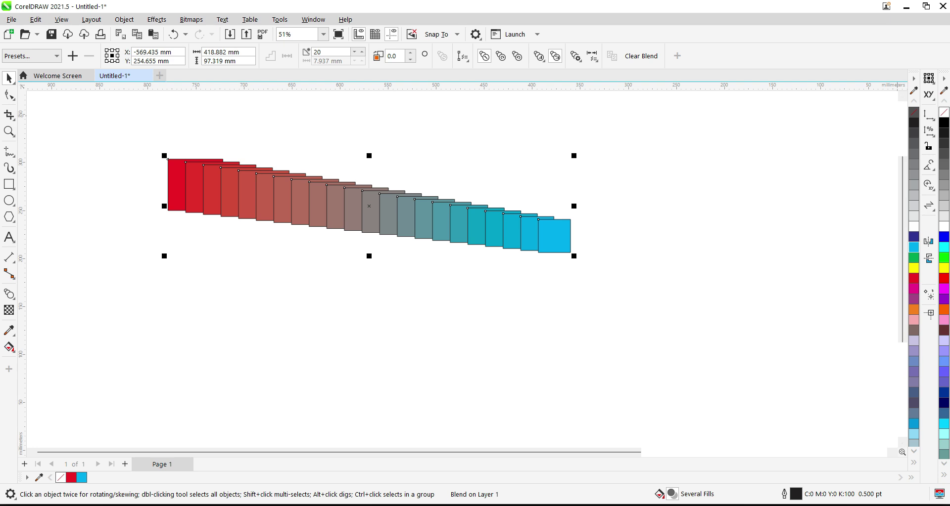
right_click(914, 112)
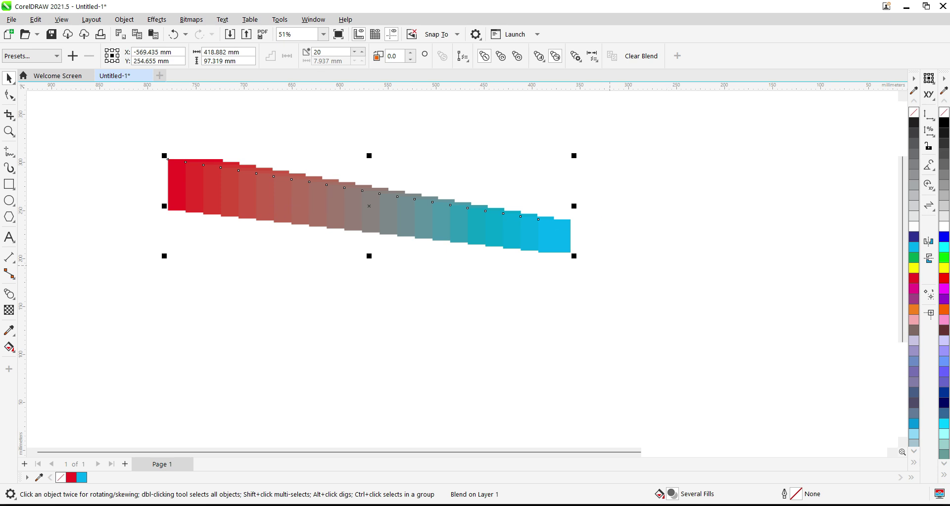
key("Escape")
left_click(560, 240)
left_click_drag(559, 240, 615, 222)
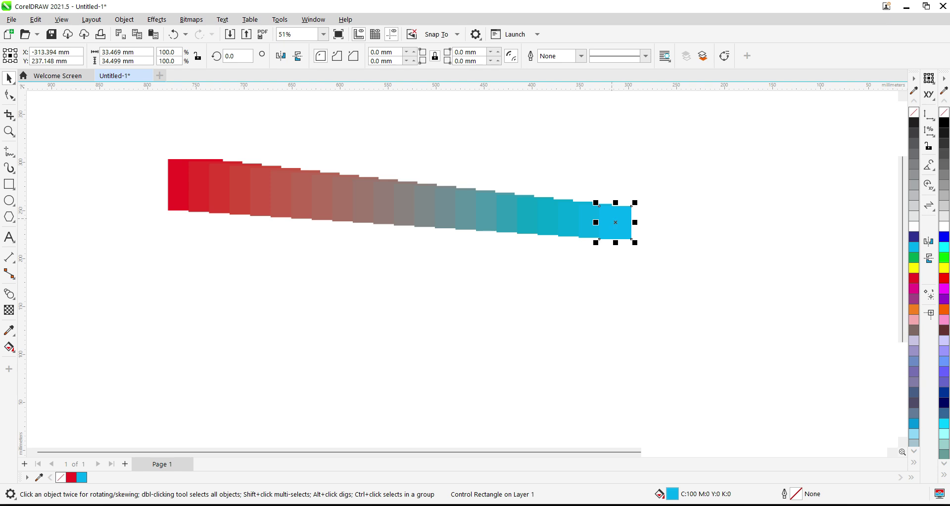
Undo the cyan rectangle's move, the outline removal and the red-to-cyan blend
key("ctrl+z")
key("ctrl+z")
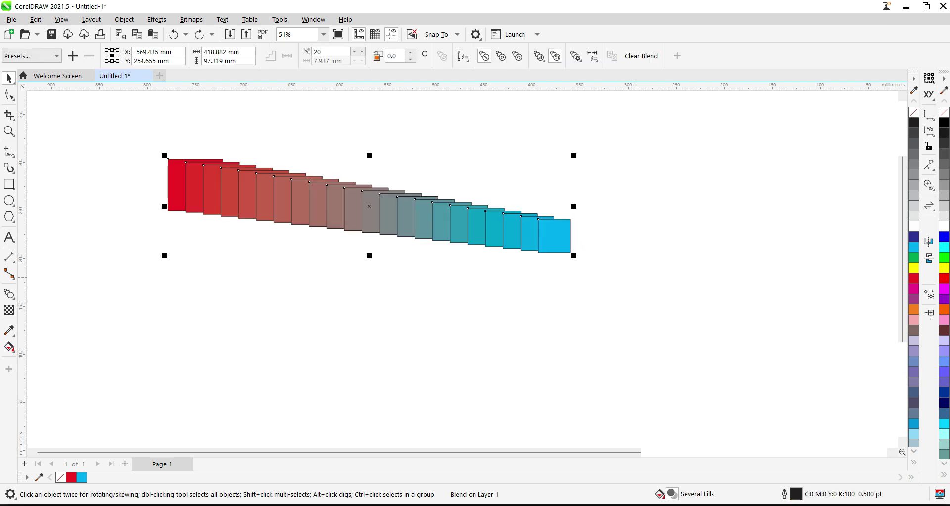
key("ctrl+z")
Delete the cyan rectangle
key("Escape")
left_click(571, 246)
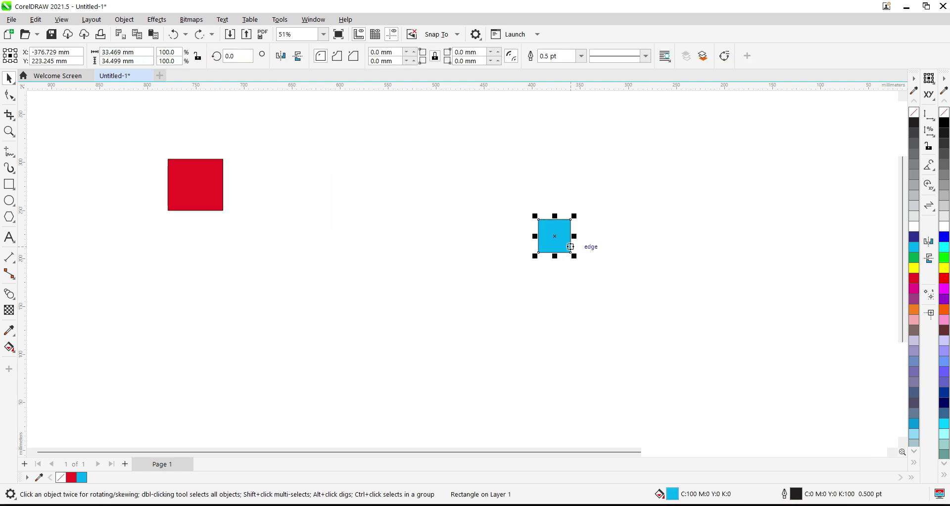
key("Delete")
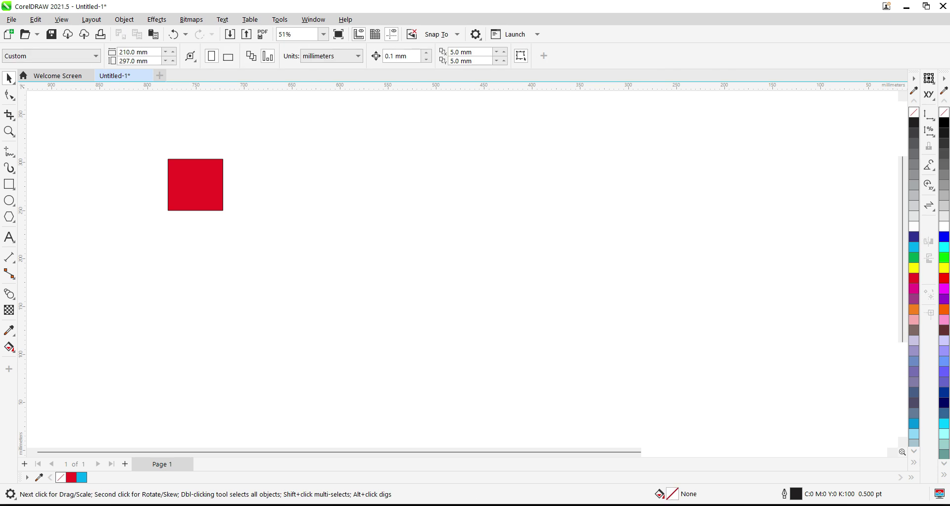
Draw a three-sided polygon about 61 × 53 mm to the lower right of the red rectangle and fill it yellow
left_click(8, 217)
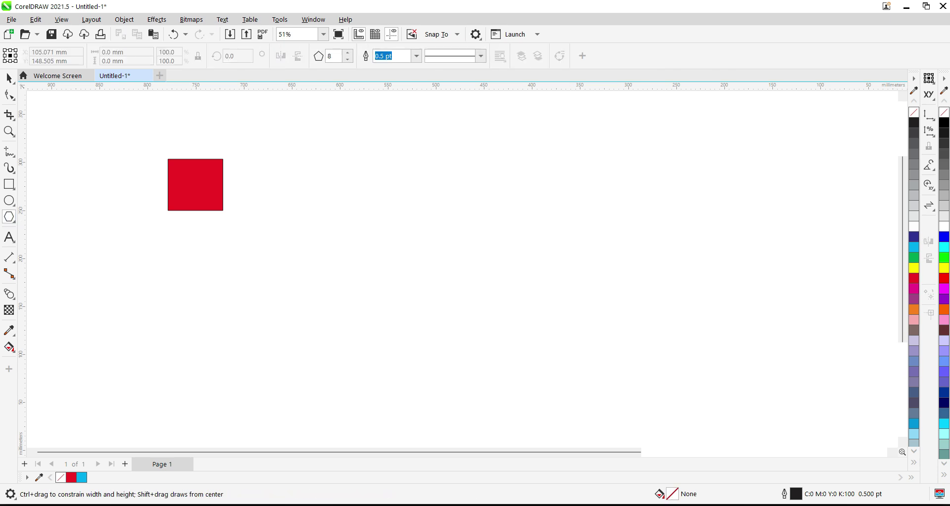
left_click(347, 60)
left_click(347, 59)
left_click(347, 59)
left_click_drag(667, 228, 727, 279)
key("space")
left_click(914, 268)
key("Escape")
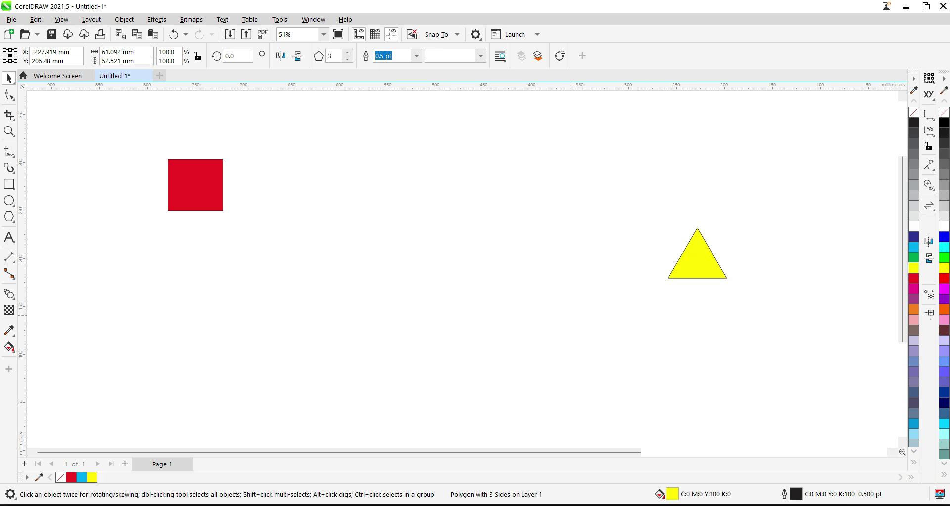
Blend the red rectangle in a straight line into the yellow triangle
left_click(189, 171)
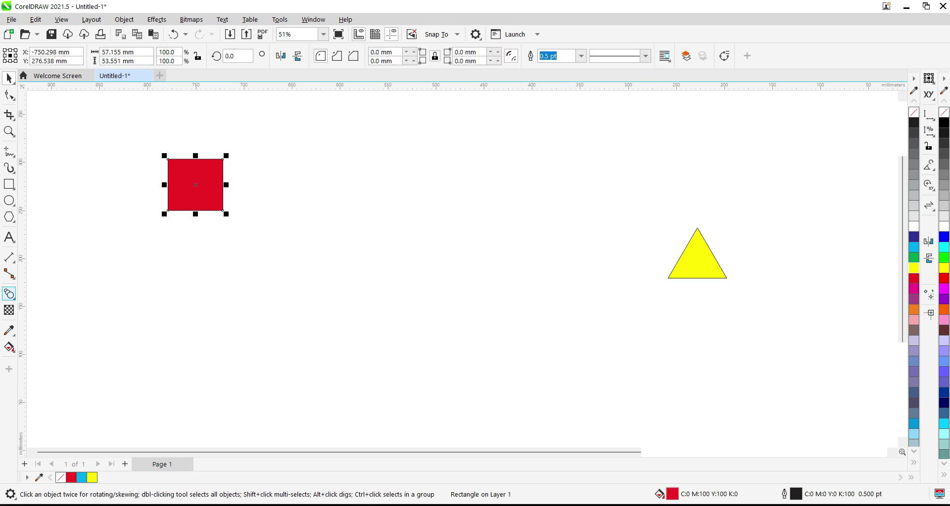
left_click(9, 293)
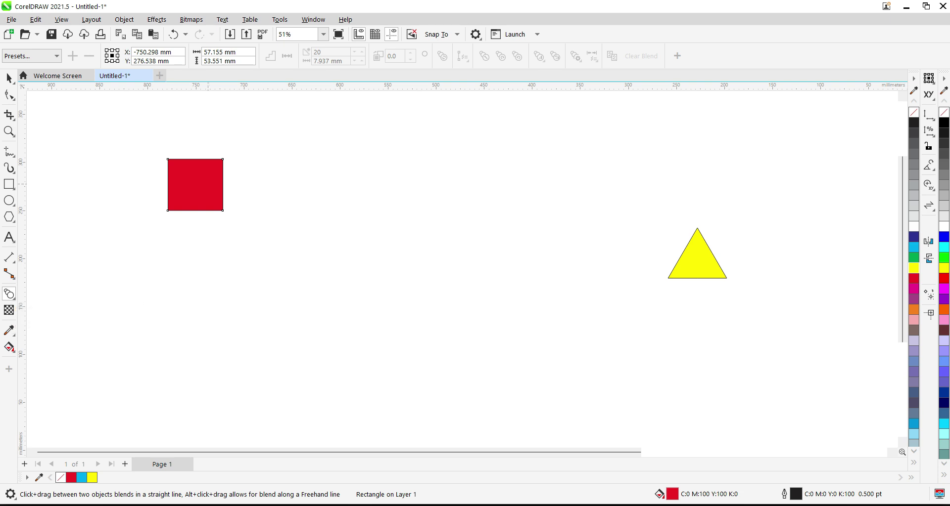
left_click_drag(196, 185, 698, 253)
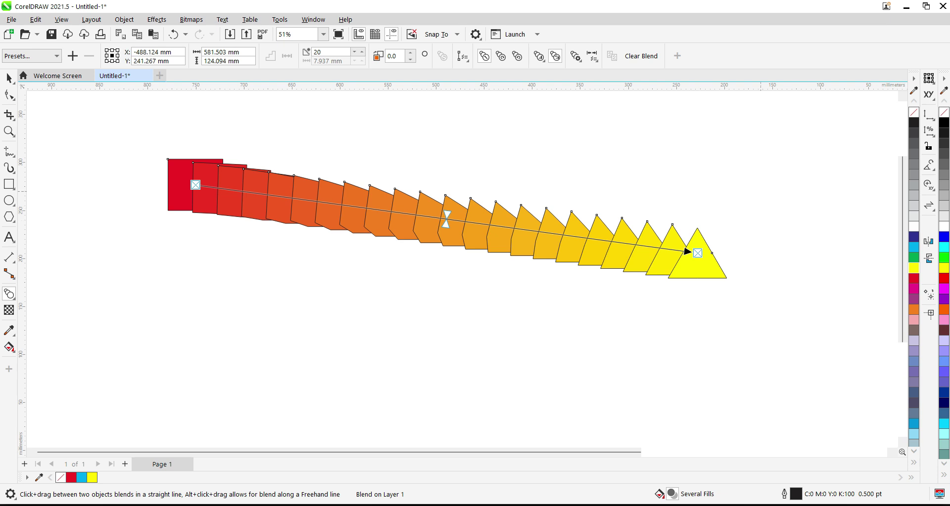
Change the number of steps in the red-to-yellow blend to 10, and after that to 100
double_click(318, 52)
type("10")
key("Return")
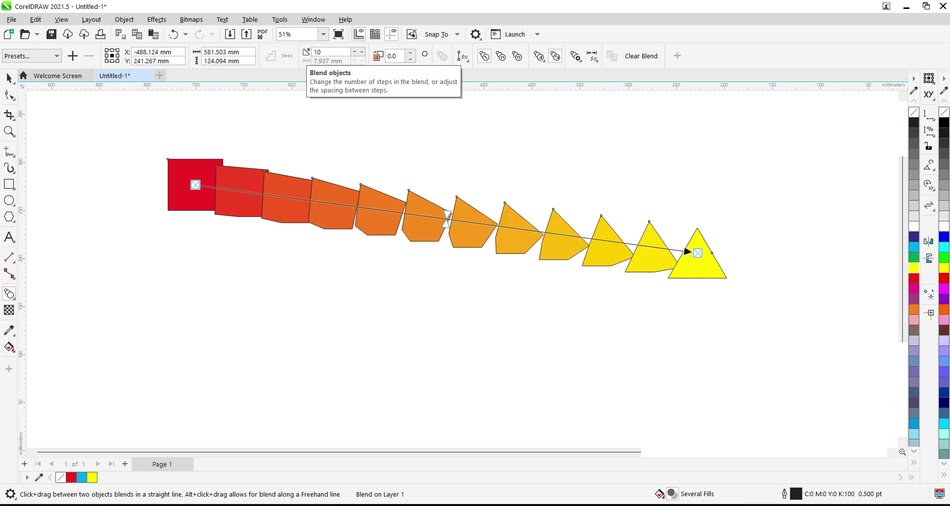
type("0")
key("Return")
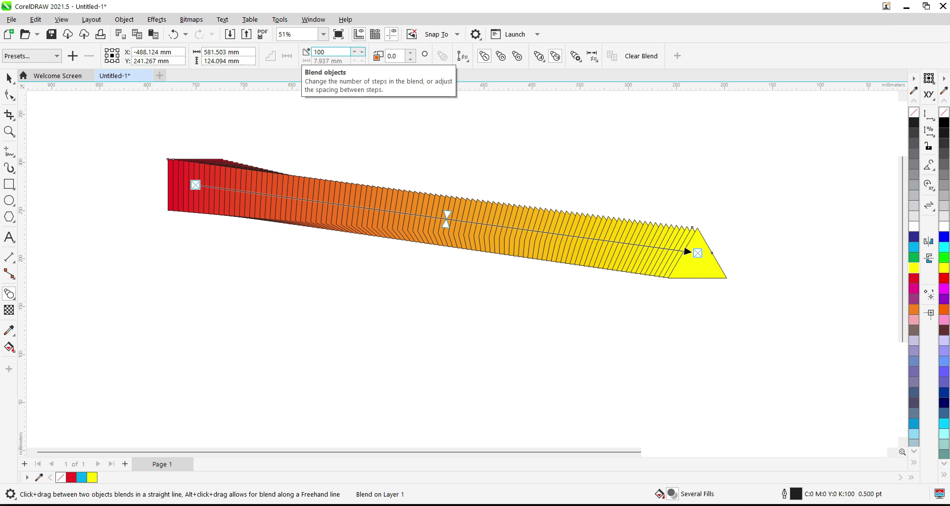
Remove the outline from the whole red-to-yellow blend and move it slightly left and down
left_click(9, 78)
left_click_drag(126, 133, 771, 307)
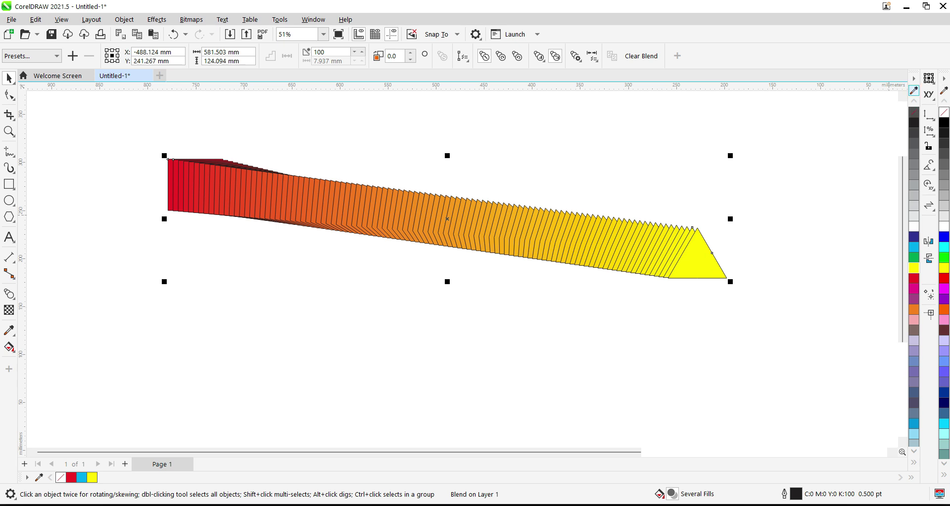
right_click(913, 112)
left_click(806, 194)
left_click_drag(569, 240, 529, 256)
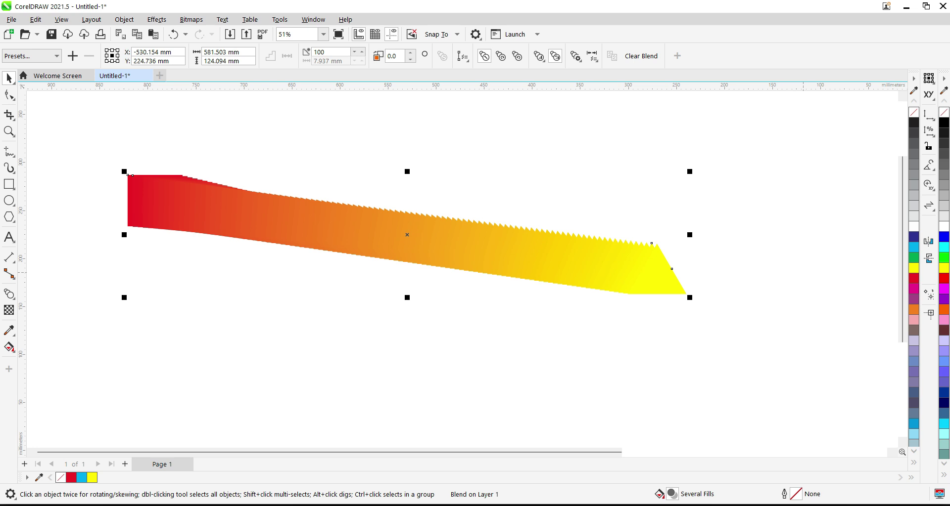
Undo the blend's move and outline removal, and delete the entire red-to-yellow blend
key("ctrl+z")
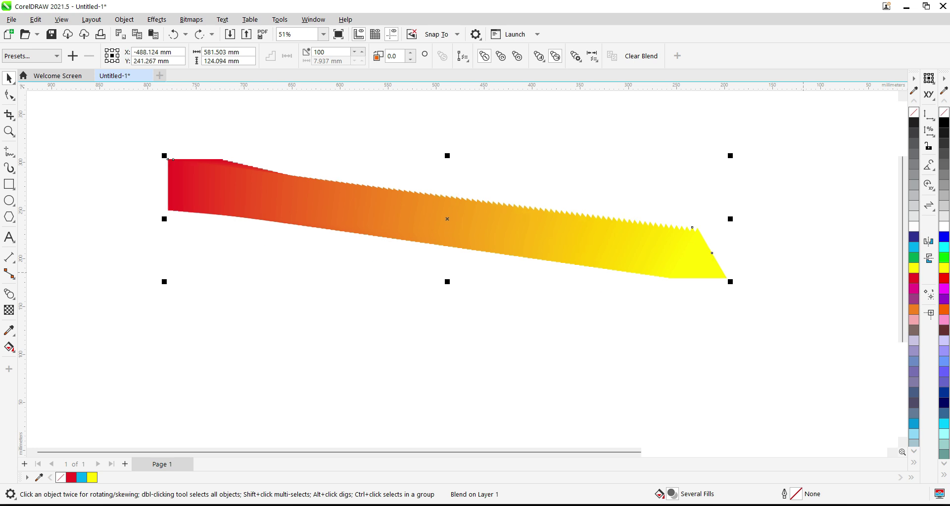
key("ctrl+z")
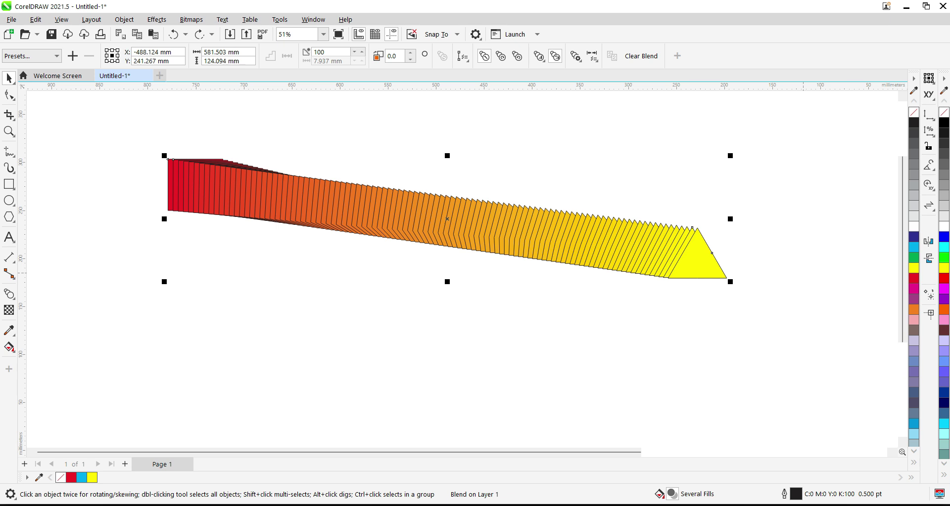
left_click(808, 326)
left_click(700, 262)
key("Delete")
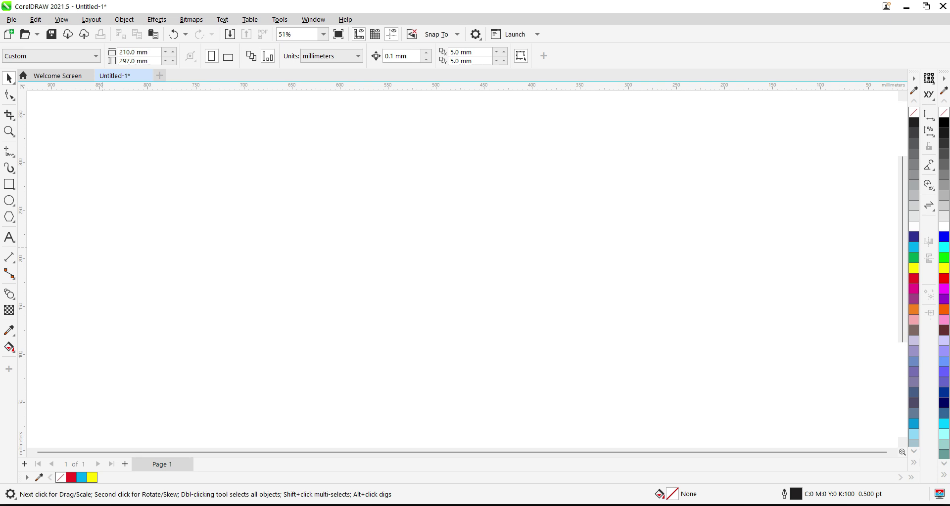
Draw an unfilled circle about 135 mm in diameter near the middle of the empty drawing area
key("F6")
key("F7")
left_click_drag(400, 257, 464, 322)
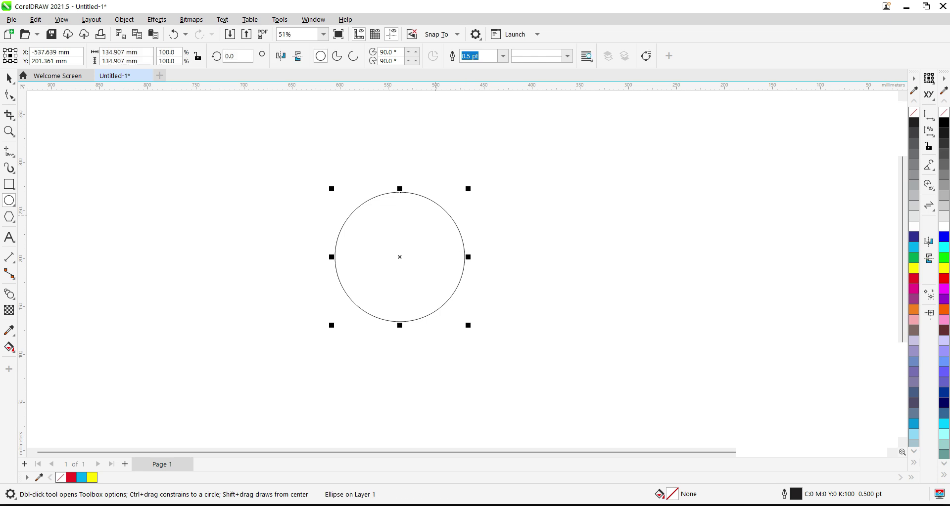
Apply the Contour tool to the circle, creating one outward step with an offset of about 16.5 mm
left_click(8, 78)
left_click(8, 293)
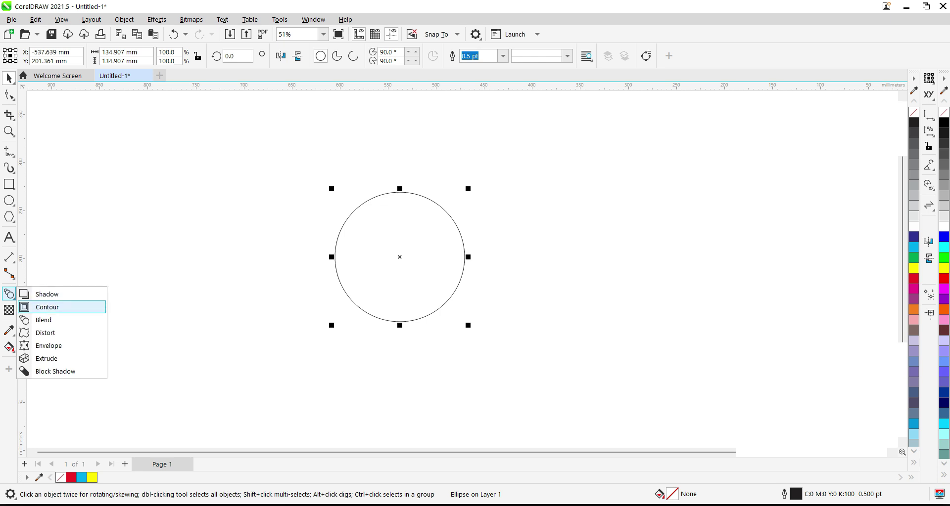
left_click(44, 307)
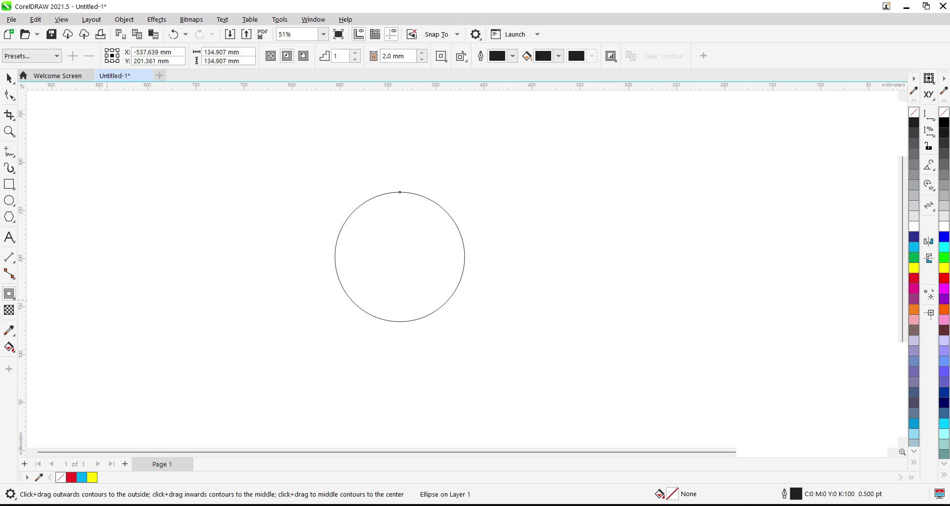
mouse_move(465, 257)
left_mouse_down()
mouse_move(448, 257)
mouse_move(558, 257)
mouse_move(443, 258)
mouse_move(487, 257)
mouse_move(480, 257)
left_mouse_up()
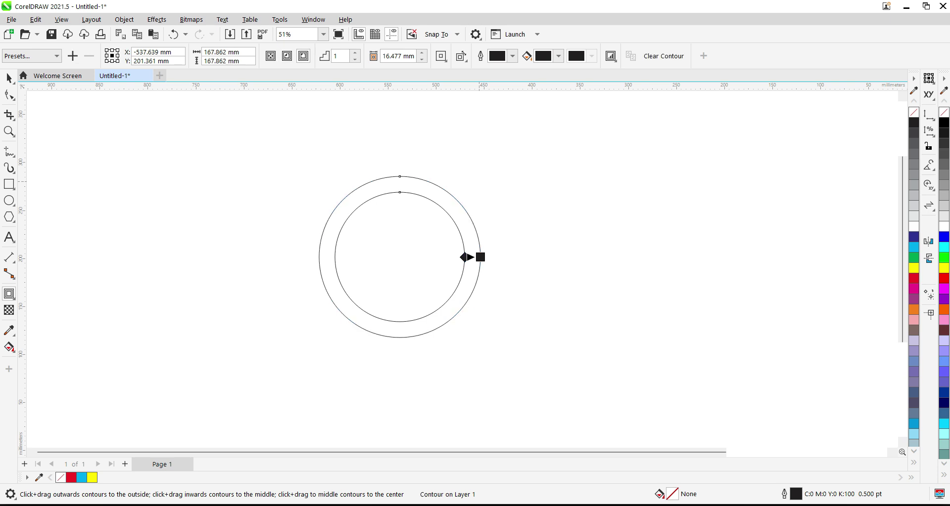
Try 10 outward steps for the circle's contour and undo the change
left_click(340, 56)
type("10")
key("Return")
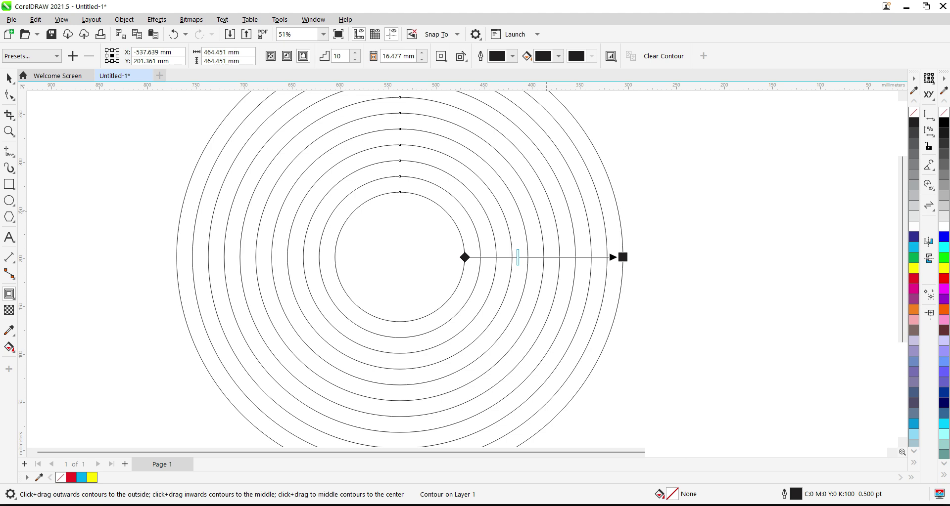
key("ctrl+z")
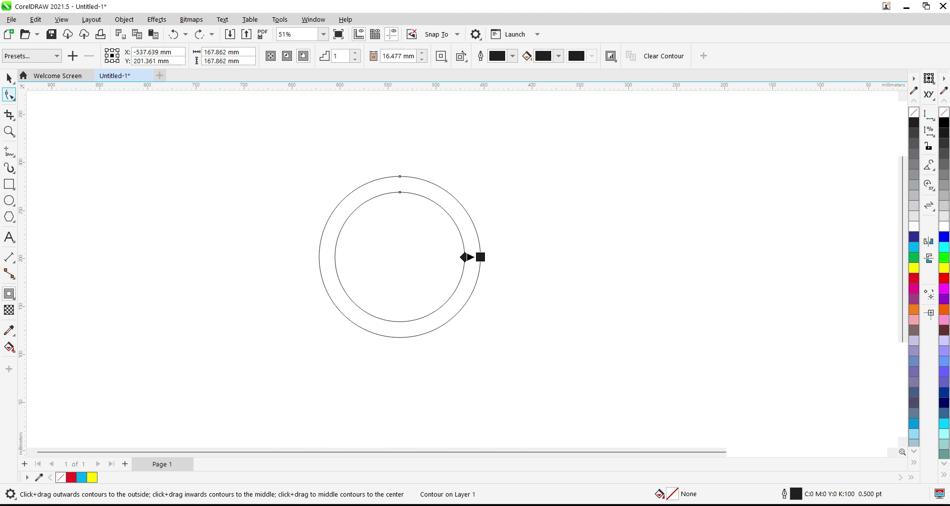
left_click(9, 78)
left_click(9, 184)
mouse_move(593, 234)
left_mouse_down()
mouse_move(622, 278)
mouse_move(647, 280)
mouse_move(631, 245)
mouse_move(638, 317)
mouse_move(664, 317)
mouse_move(668, 308)
mouse_move(617, 258)
mouse_move(642, 283)
mouse_move(629, 270)
left_mouse_up()
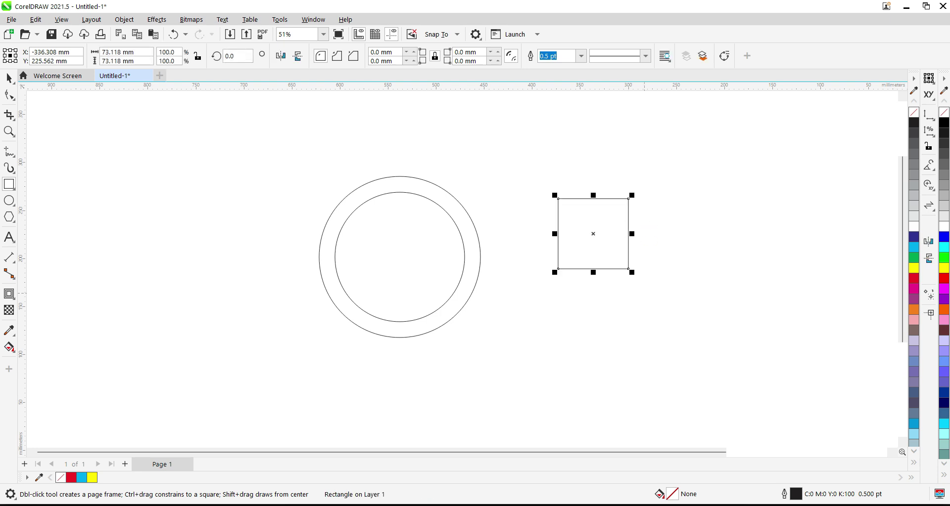
key("ctrl+z")
Draw a rectangle about 77 × 111 mm beside the circle and add two enlarged concentric copies, the outermost about 126 × 181 mm
left_click_drag(597, 183, 698, 327)
key("space")
right_click(683, 305)
right_click(698, 327)
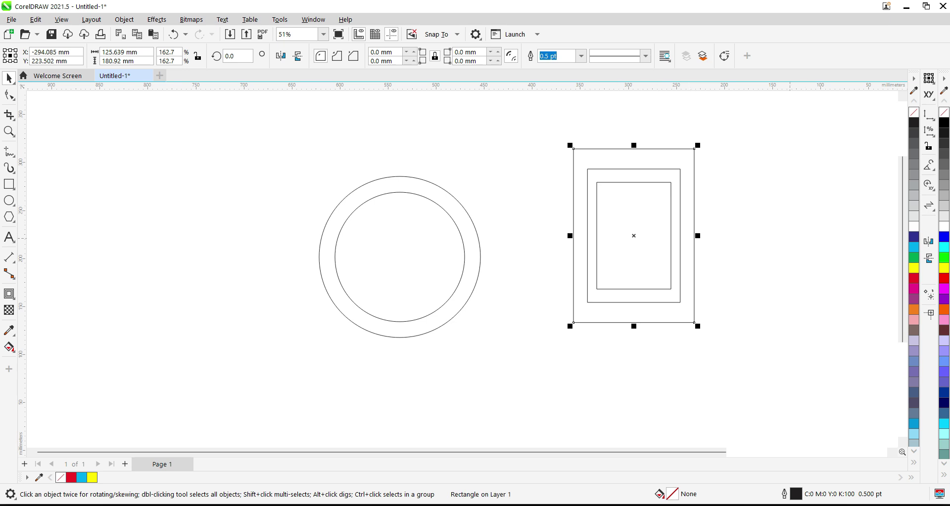
Delete the two larger rectangle copies and the contoured circle, keeping only the innermost rectangle
key("Delete")
left_click(679, 184)
key("Delete")
left_click_drag(161, 110, 543, 352)
key("Delete")
Move the remaining rectangle left and slightly down to the middle of the drawing area
left_click_drag(653, 254, 466, 284)
key("Escape")
left_click(451, 274)
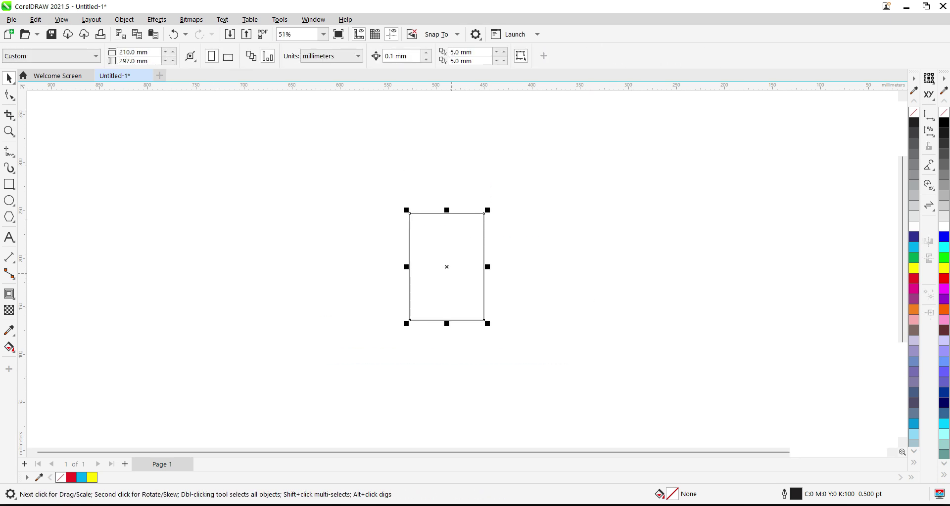
Try a ten-step outward contour on the rectangle with an offset of about 1.3 mm, and undo it
left_click(9, 294)
left_click_drag(447, 267, 452, 265)
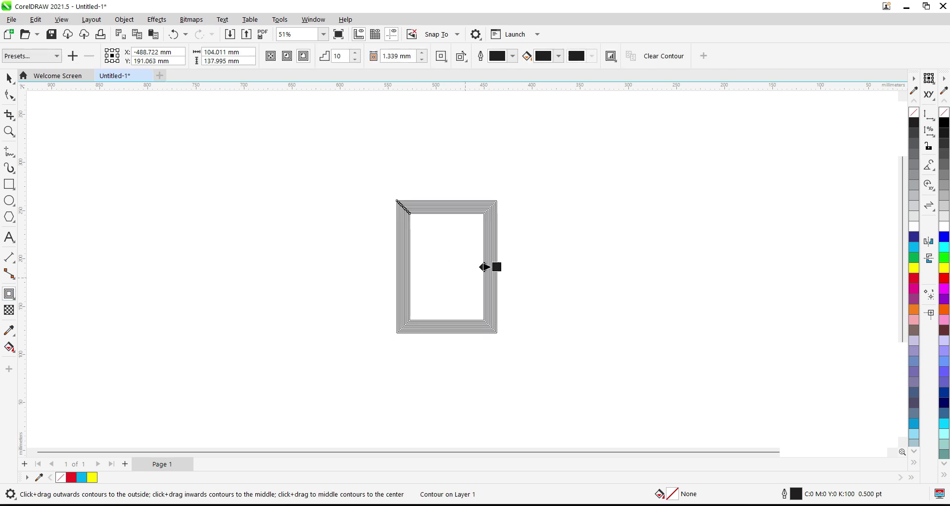
key("ctrl+z")
Contour the rectangle outward with 1 step and an offset of about 17 mm
double_click(337, 56)
type("1")
key("Return")
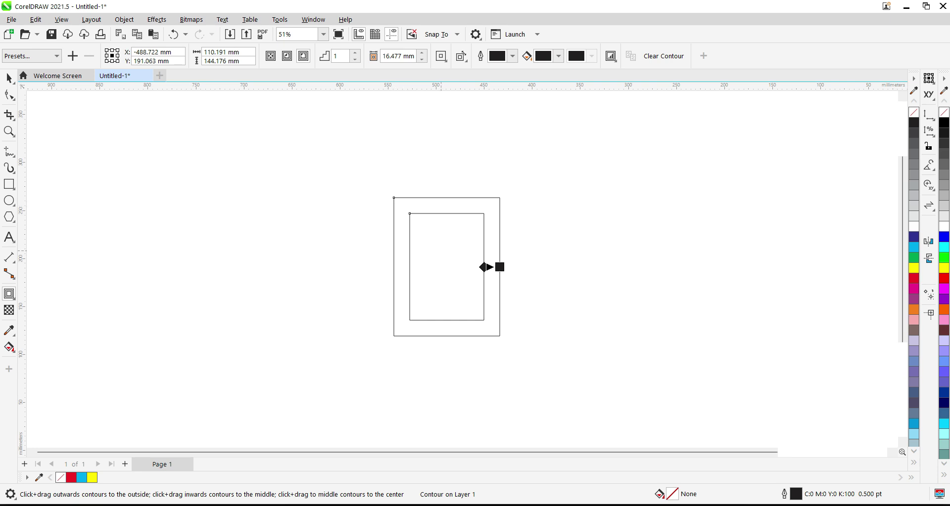
mouse_move(500, 267)
left_mouse_down()
mouse_move(522, 267)
mouse_move(500, 267)
left_mouse_up()
Try 10 outward steps for the rectangle's contour and undo the change
left_click(339, 56)
type("0")
key("Return")
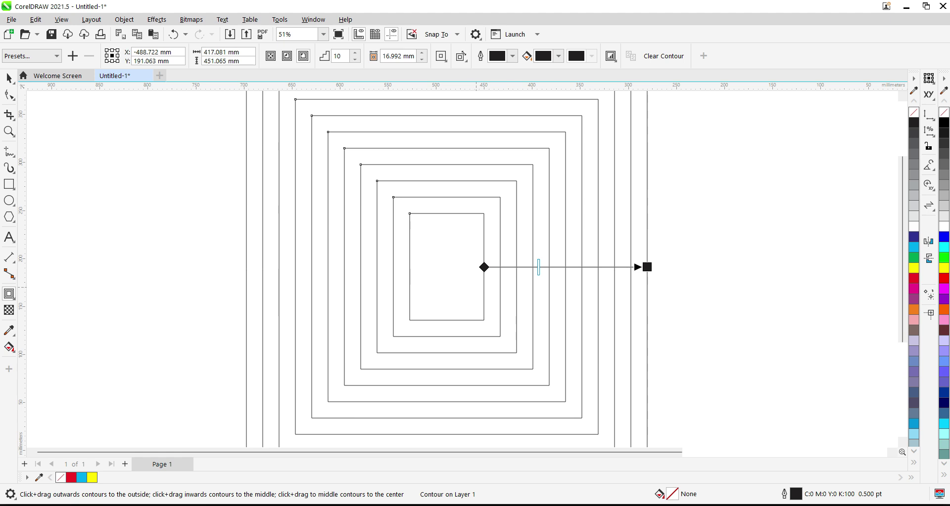
key("ctrl+z")
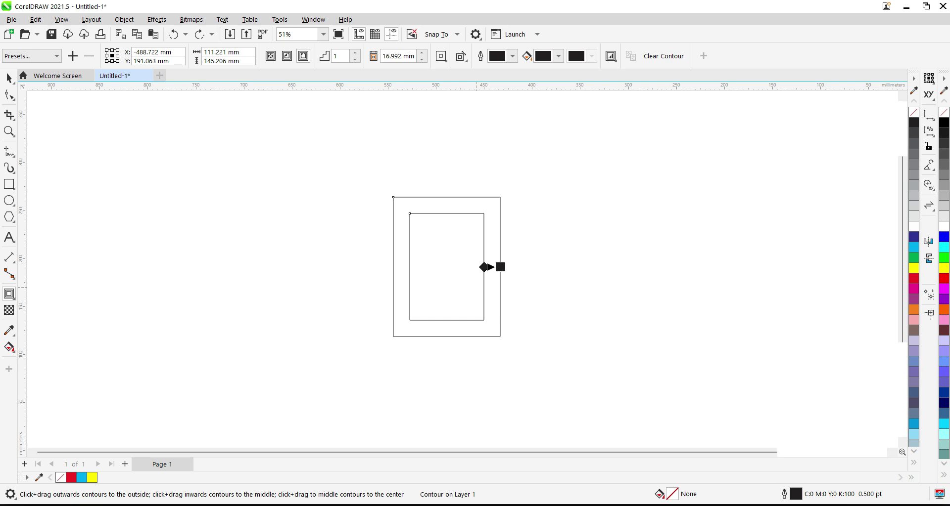
Delete the rectangle together with its contour, leaving the drawing area empty
left_click(9, 78)
left_click(341, 167)
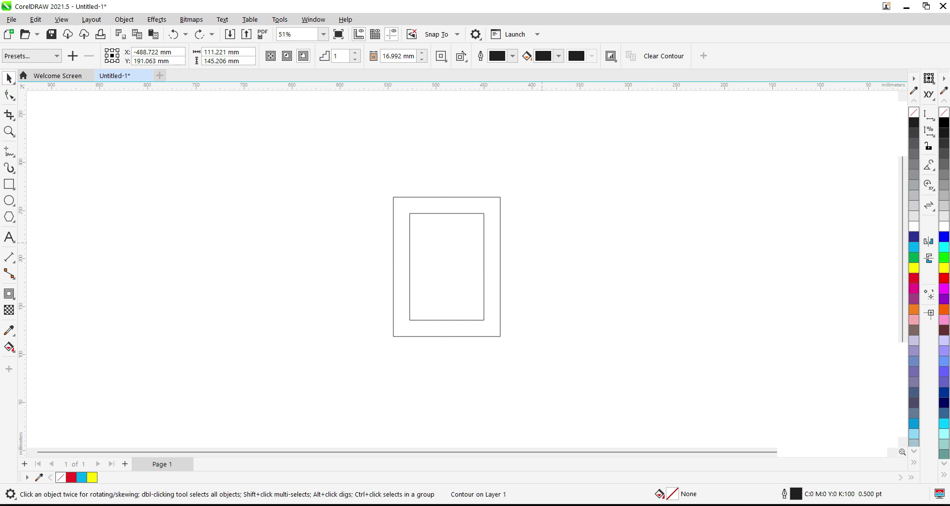
key("ctrl+a")
key("Delete")
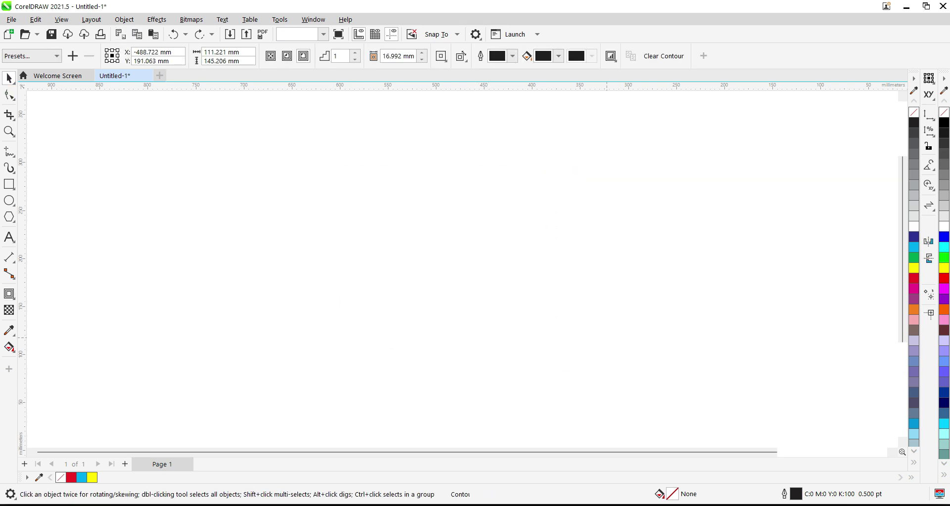
Add the artistic text "CorelDraw" in 24 pt Arial on the empty drawing area
key("F8")
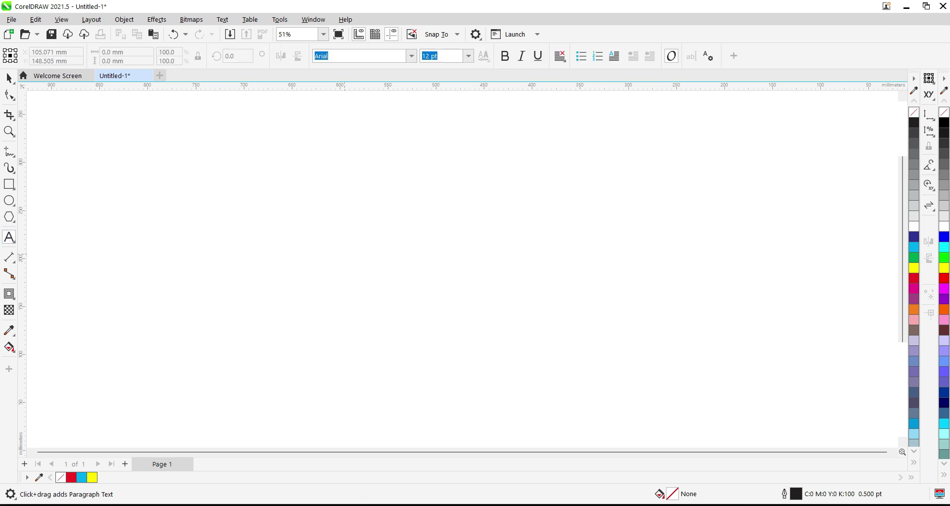
left_click(317, 245)
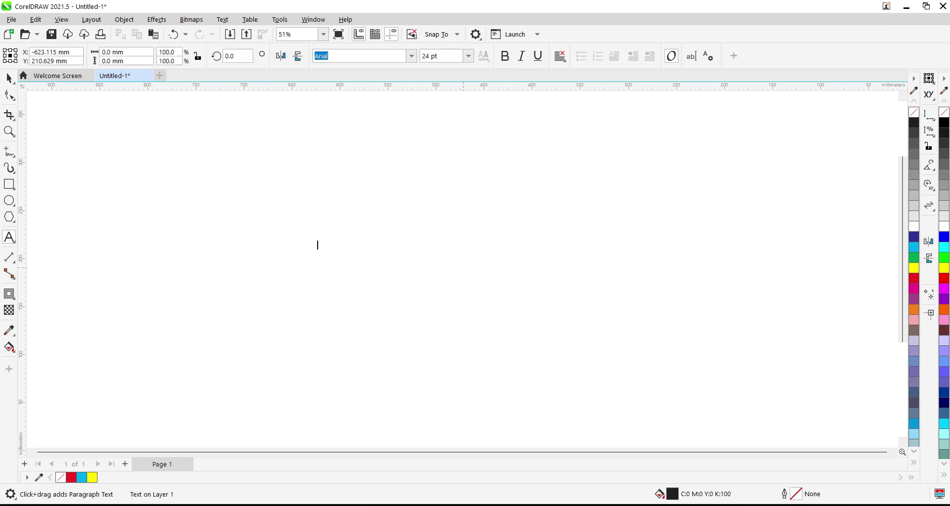
type("CorelDrae")
key("BackSpace")
type("w")
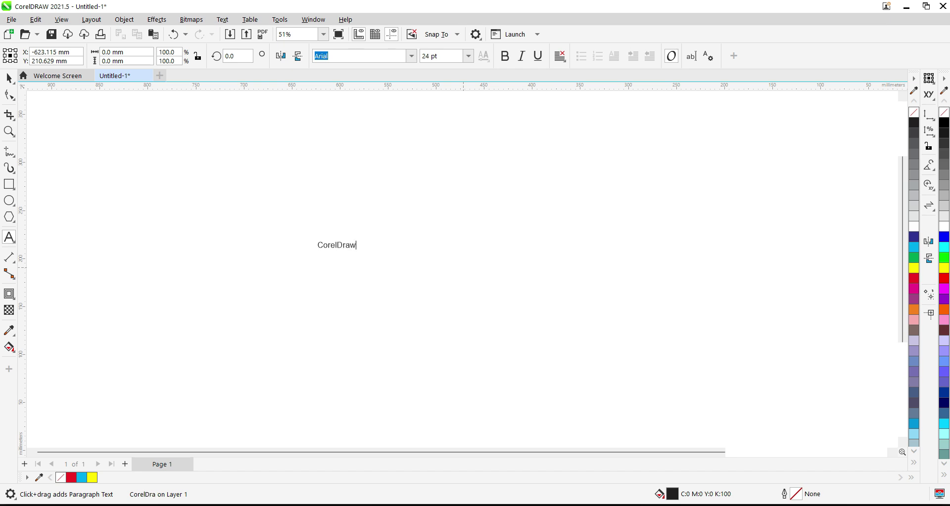
Make the CorelDraw text bold, scale it up to about 226 pt and reposition it near the middle of the drawing area
left_click(8, 78)
left_click_drag(360, 238, 464, 222)
left_click_drag(389, 238, 353, 253)
left_click(505, 56)
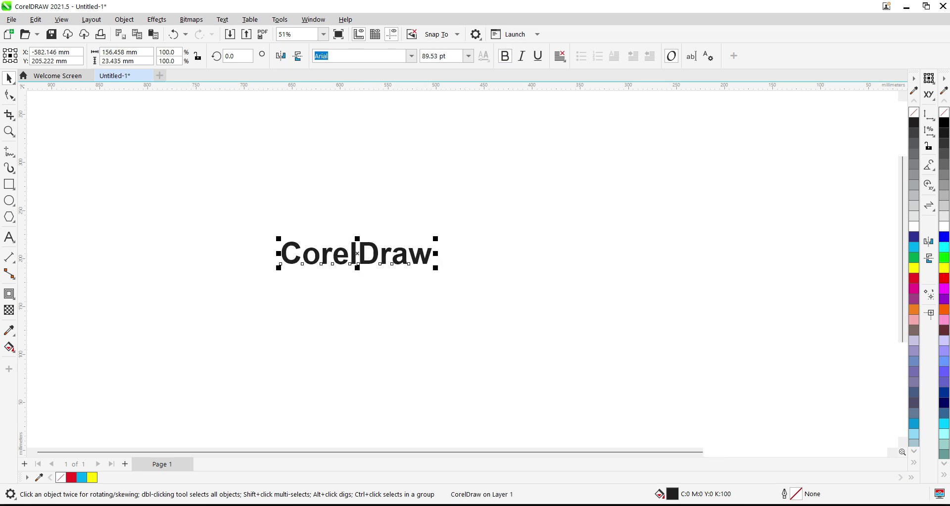
left_click_drag(435, 239, 552, 219)
left_click_drag(385, 255, 475, 267)
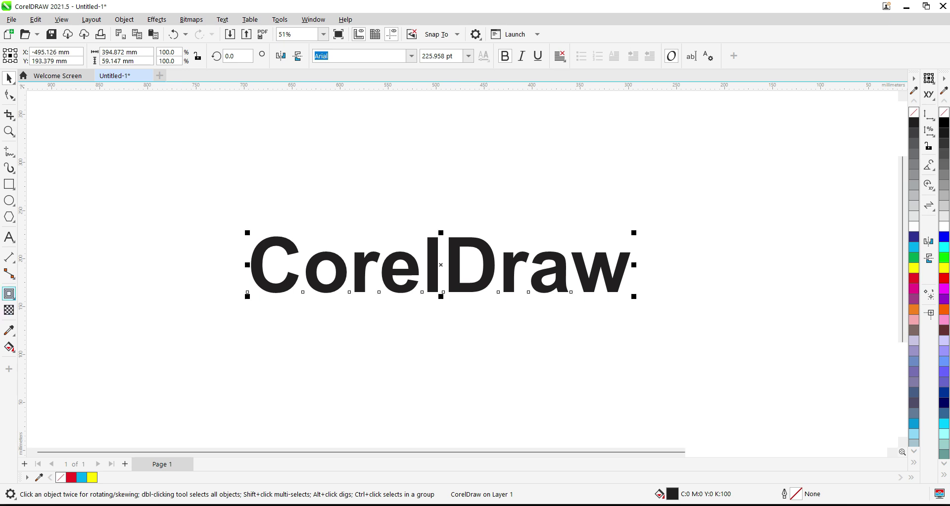
Contour the text outward in 10 steps about 0.6 mm apart and set the contour fill to dark red, C31 M100 Y100 K45
left_click(9, 294)
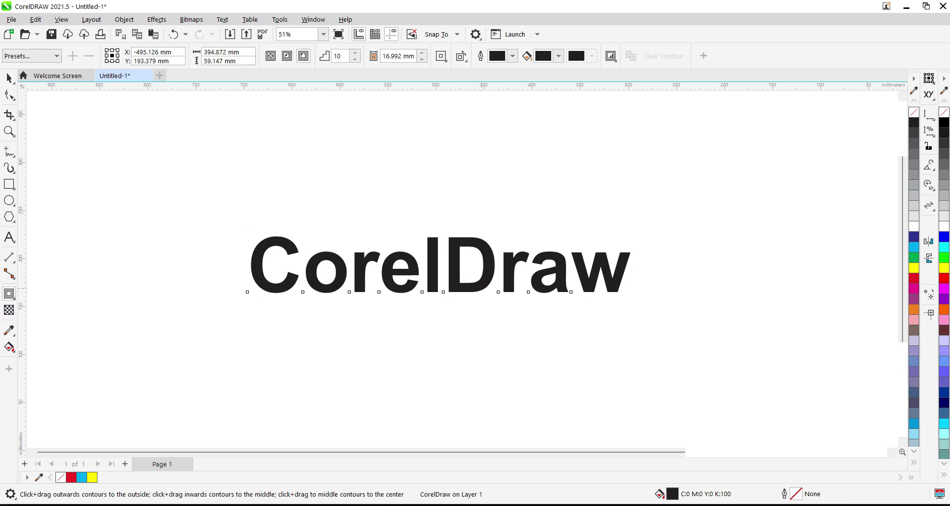
mouse_move(440, 290)
left_mouse_down()
mouse_move(440, 303)
mouse_move(440, 296)
left_mouse_up()
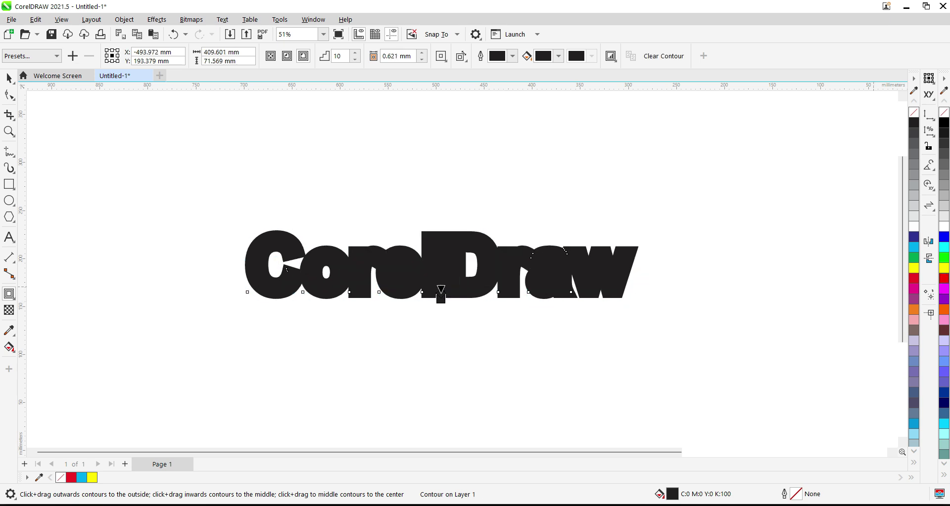
left_click(558, 56)
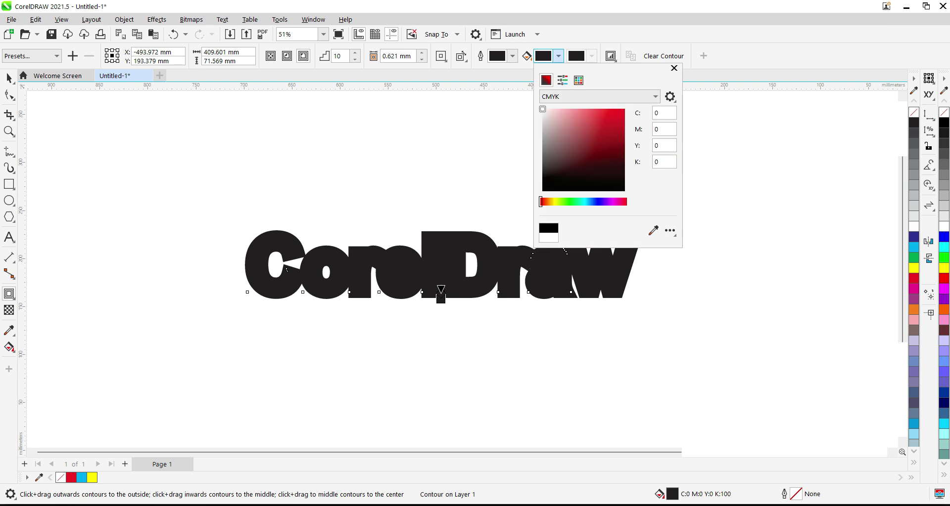
mouse_move(618, 121)
left_mouse_down()
mouse_move(626, 108)
mouse_move(624, 160)
mouse_move(624, 148)
left_mouse_up()
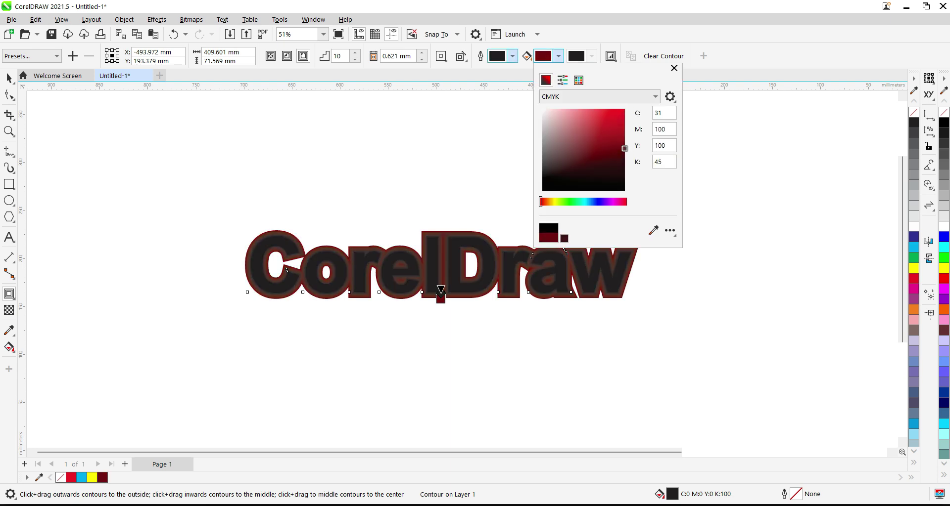
left_click(673, 69)
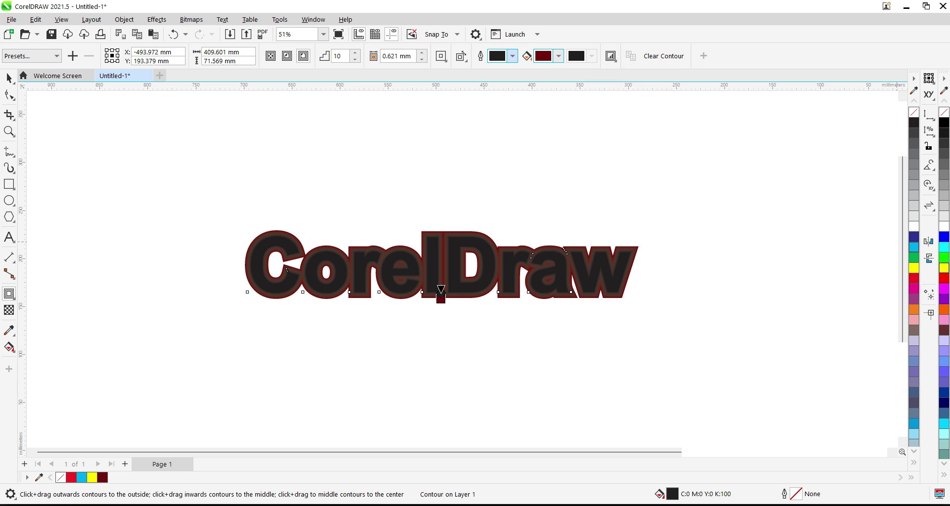
Fill the CorelDraw text yellow, #FFFF00, and deselect the contoured object
left_click(913, 267)
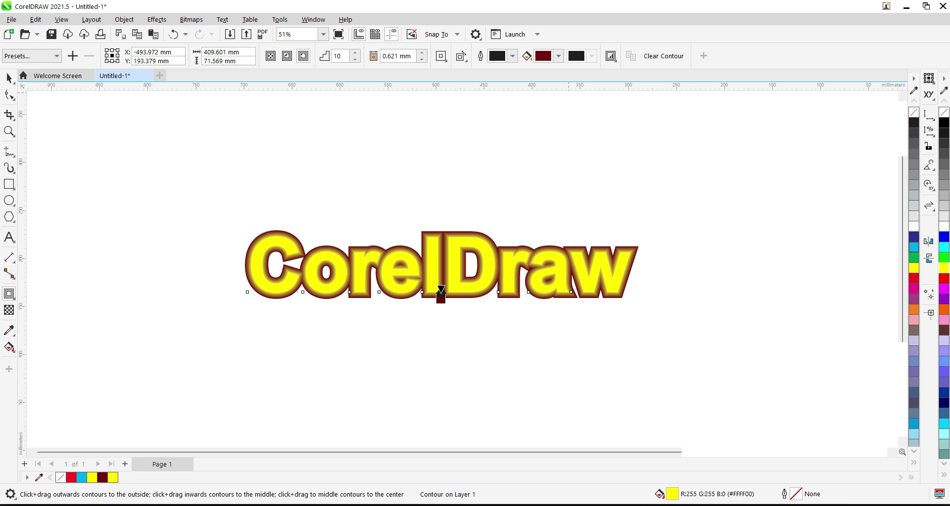
left_click(610, 56)
left_click(610, 56)
left_click(592, 184)
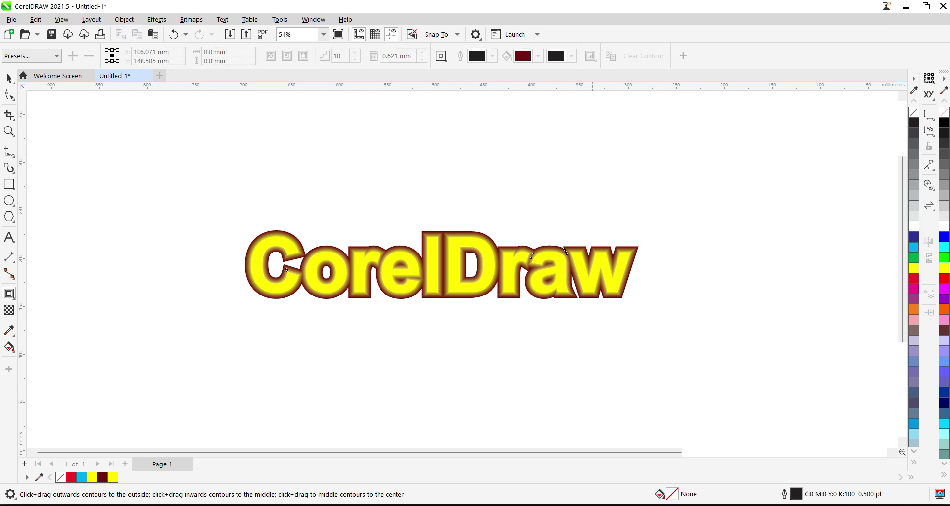
Break the contour apart from the CorelDraw text
left_click(488, 256)
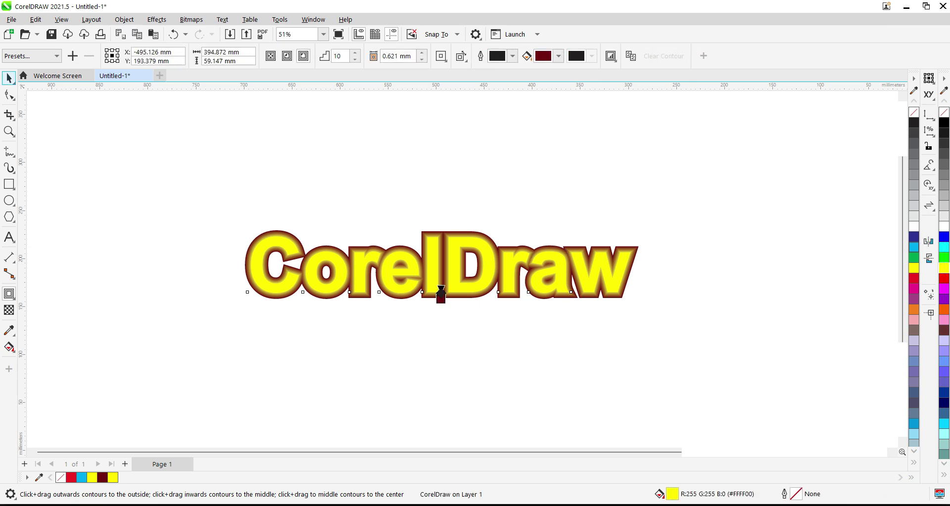
left_click(9, 79)
right_click(490, 243)
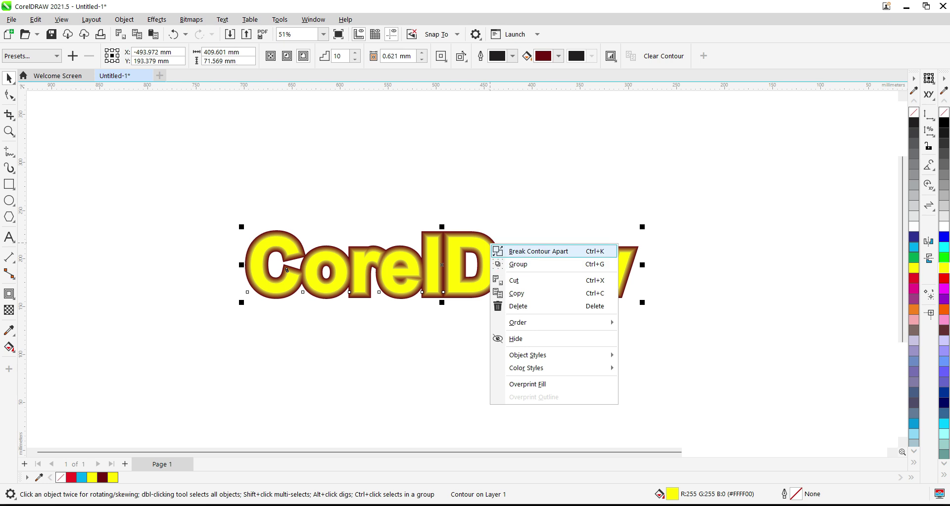
left_click(516, 251)
left_click(492, 221)
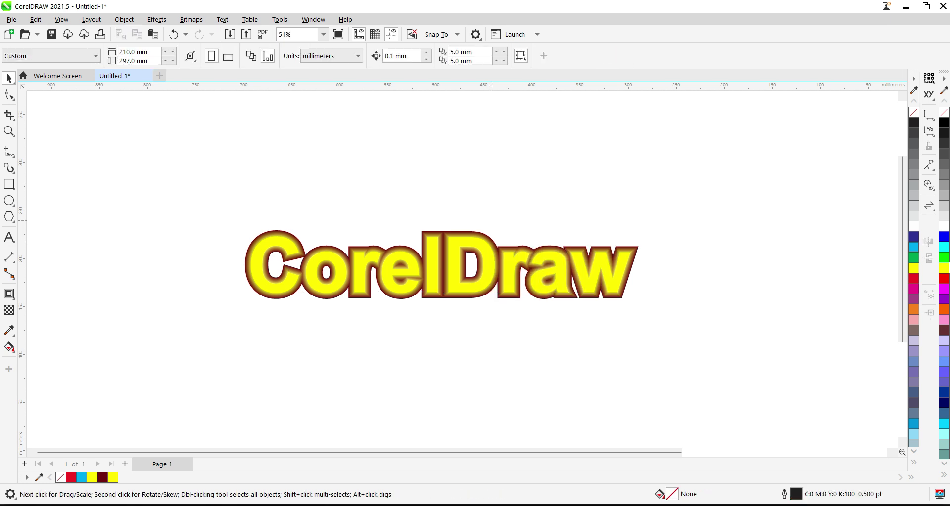
Fill the text cyan, #00FFFF, and the separated contour group orange, #FF6600
left_click(485, 249)
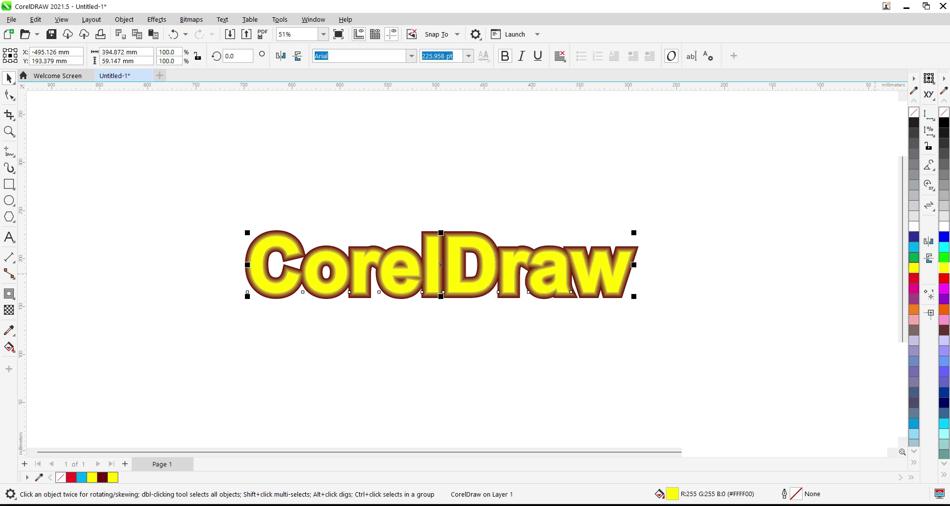
left_click(943, 247)
left_click(591, 251)
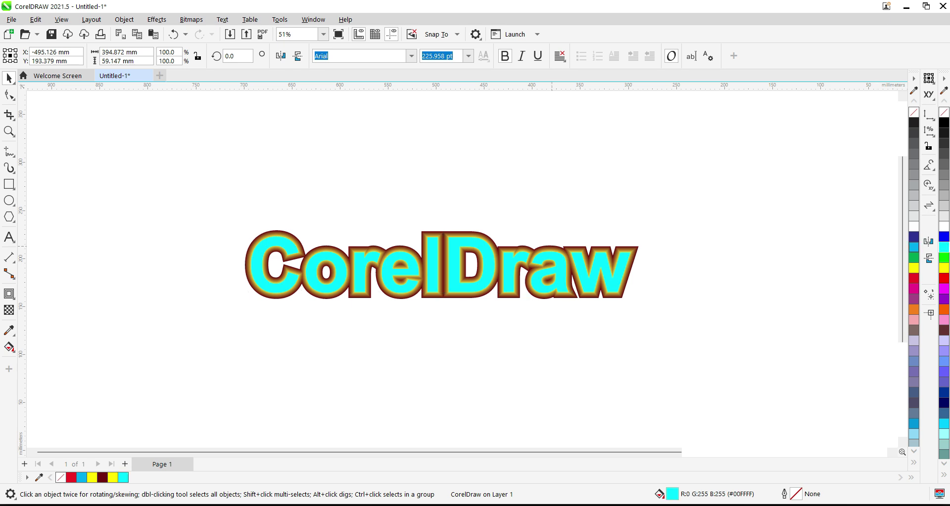
left_click(944, 310)
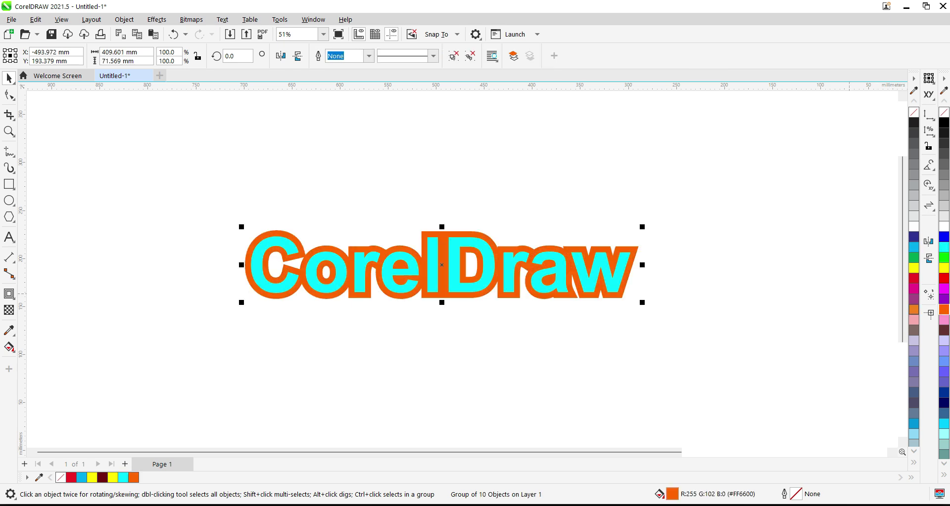
Move the orange contour group up clear of the cyan text and undo the move
left_click_drag(638, 251, 636, 145)
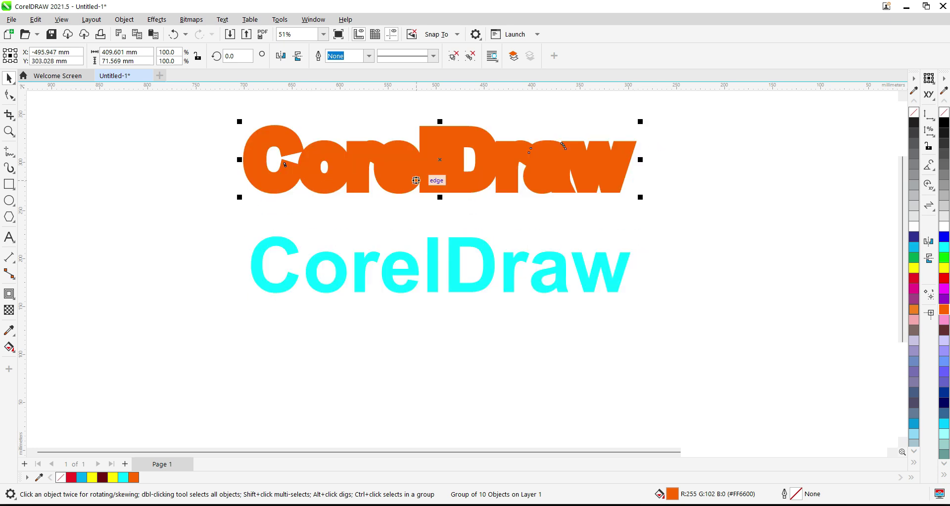
left_click(461, 253)
key("ctrl+z")
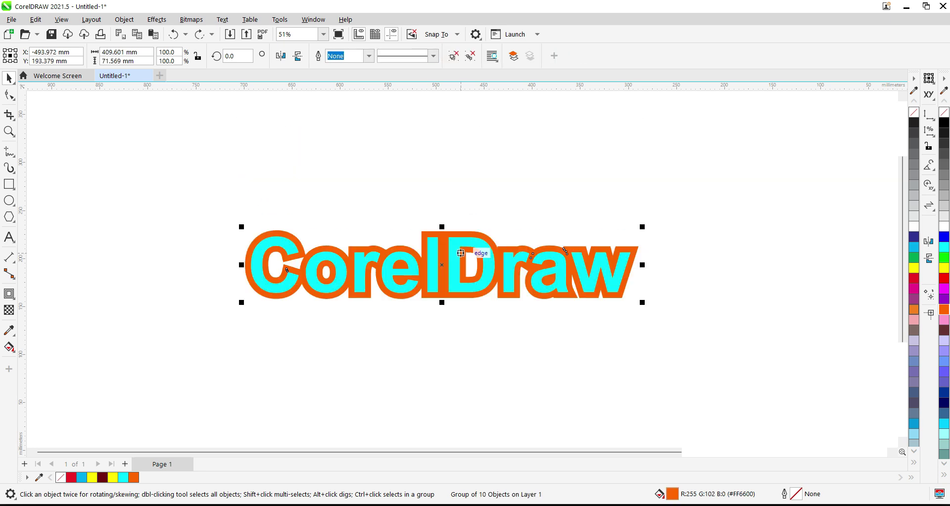
Delete the orange contour group behind the cyan text
left_click(671, 215)
left_click(582, 251)
key("Delete")
Contour the cyan text outward in 1 step with an offset of about 8.3 mm
left_click(9, 294)
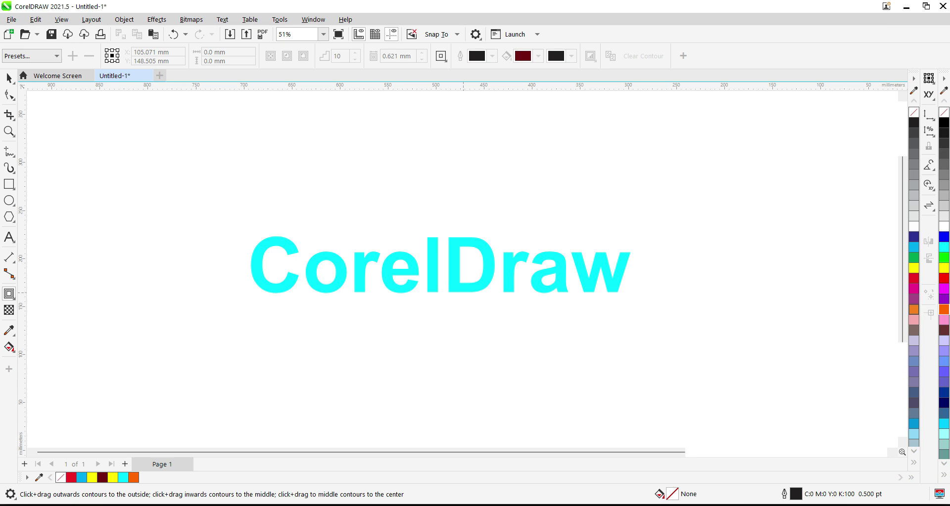
left_click(463, 288)
left_click_drag(441, 292, 440, 297)
double_click(341, 55)
type("1")
key("Return")
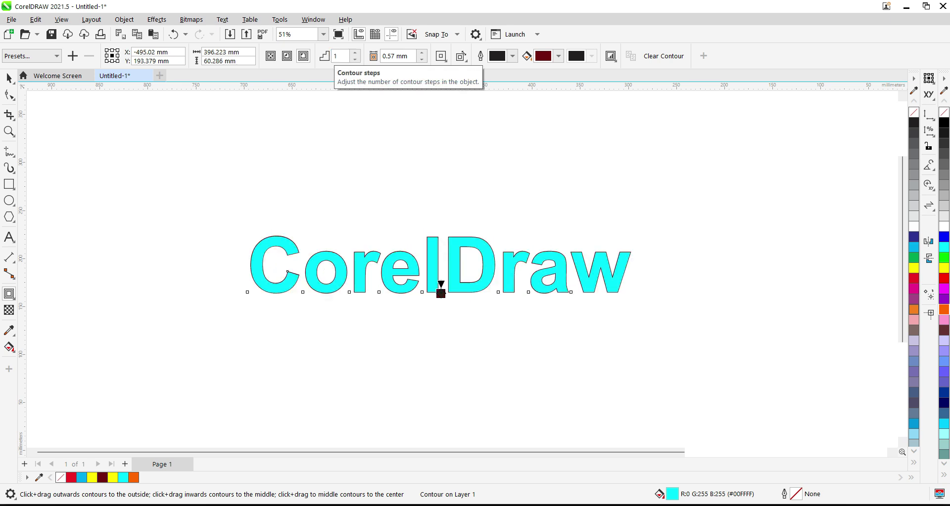
left_click_drag(441, 293, 440, 292)
Set the contour fill to bright red and the text fill to yellow, #FFFF00
left_click(558, 56)
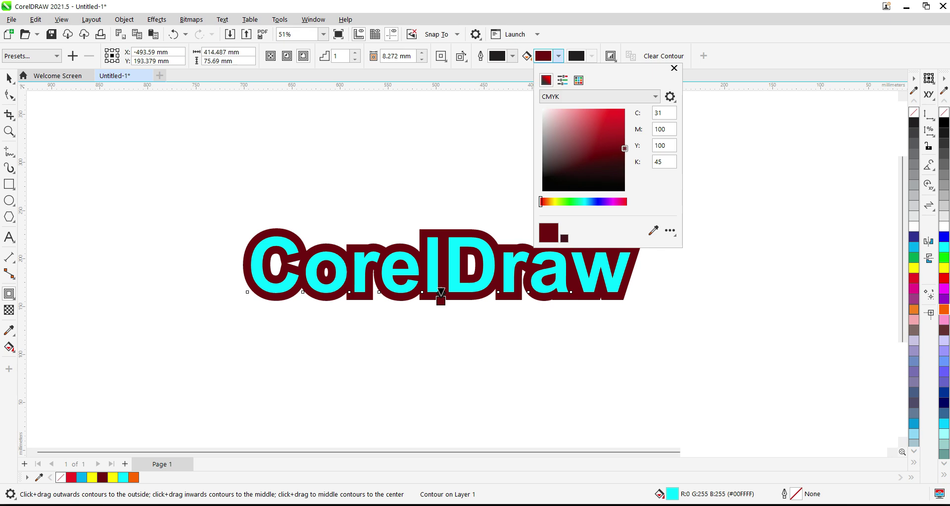
left_click_drag(604, 114, 625, 108)
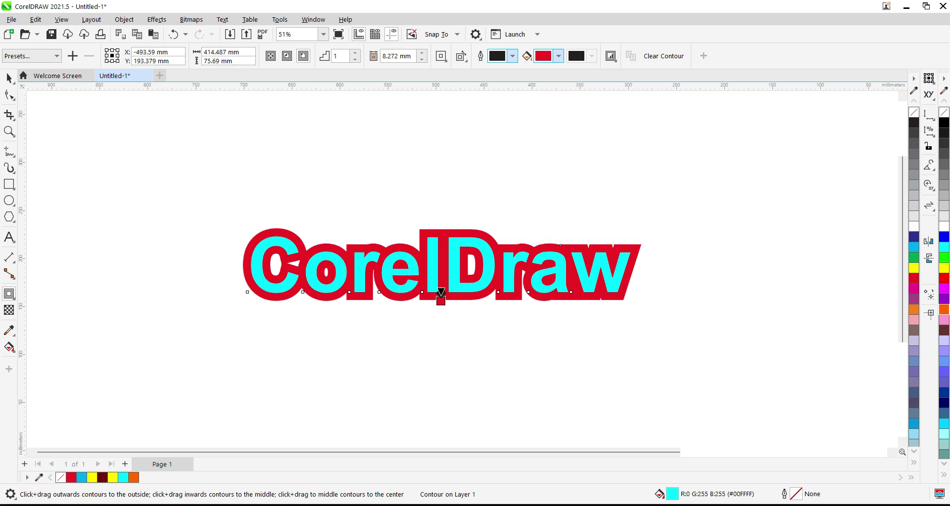
left_click(944, 268)
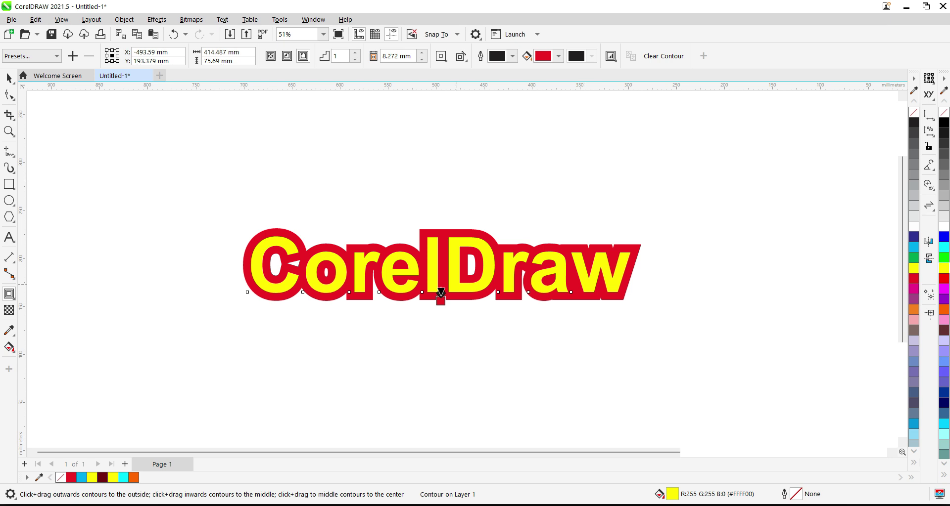
Try a contour offset of about 10.3 mm, narrow it to about 4.2 mm, and deselect the text
mouse_move(440, 301)
left_mouse_down()
mouse_move(439, 314)
mouse_move(441, 302)
left_mouse_up()
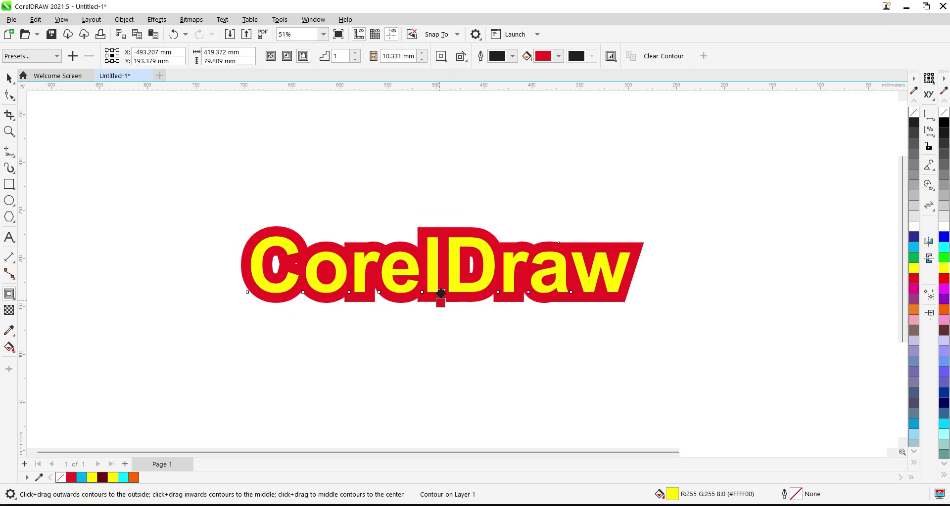
left_click_drag(440, 303, 441, 297)
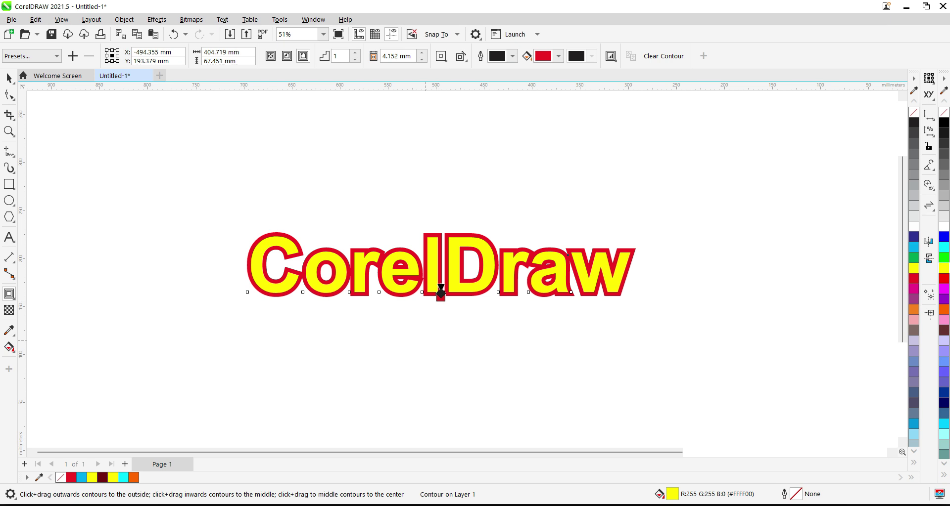
key("Escape")
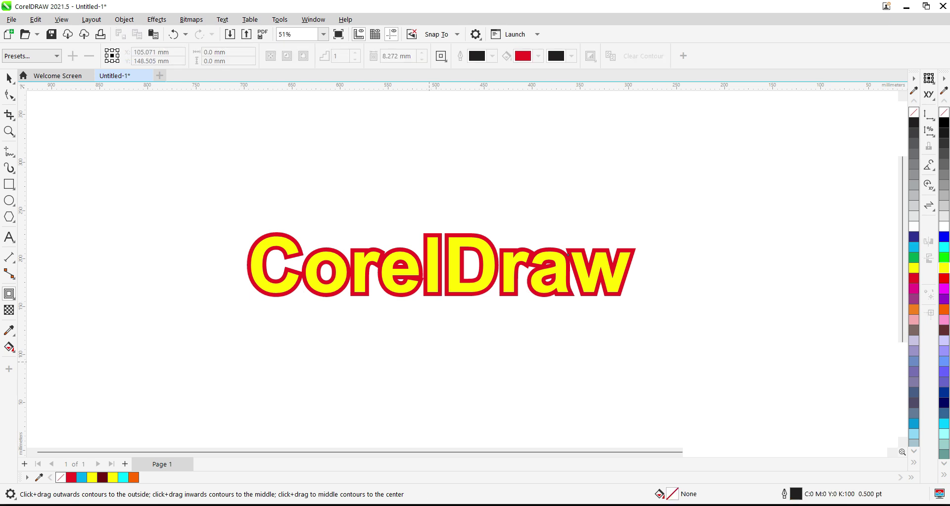
Delete the CorelDraw text together with its red contour
key("space")
left_click_drag(230, 227, 770, 337)
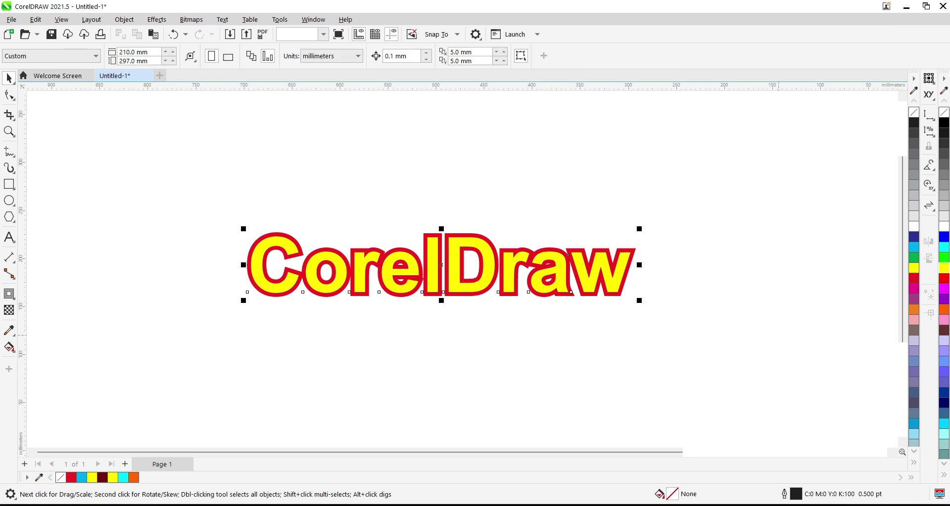
key("Delete")
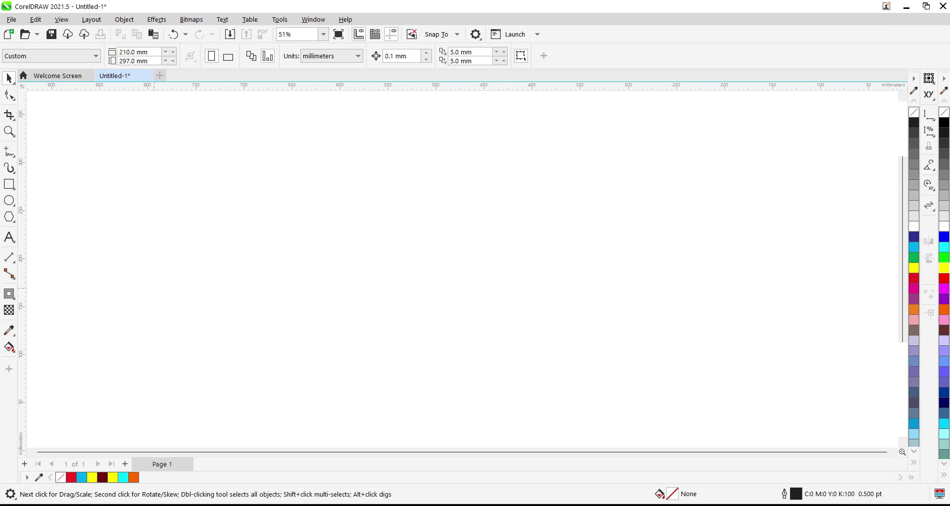
Choose the Envelope tool, and abandon a new artistic text in favour of restoring the deleted contoured text
left_click(8, 294)
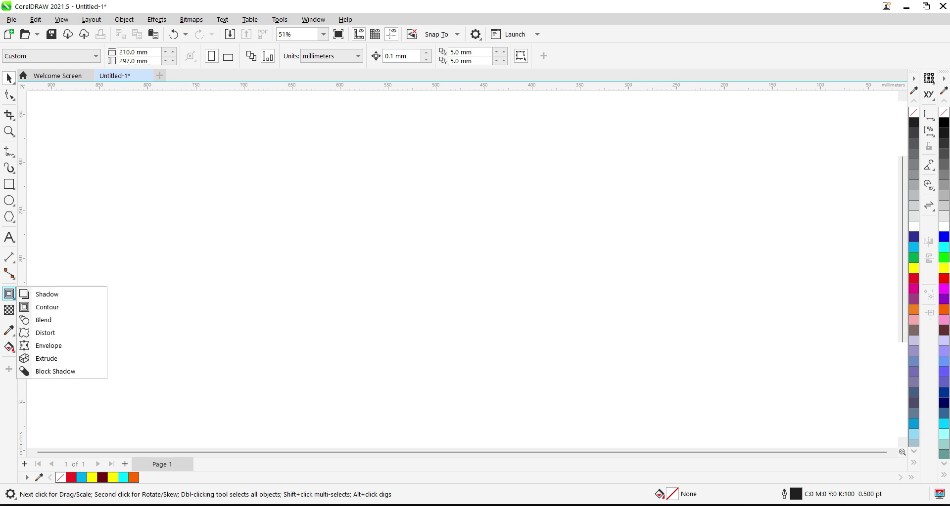
left_click(47, 346)
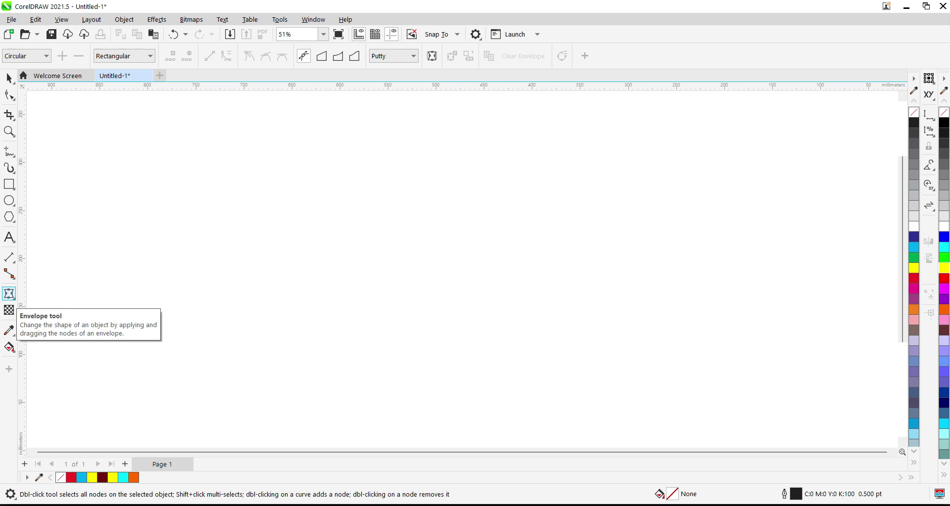
key("F8")
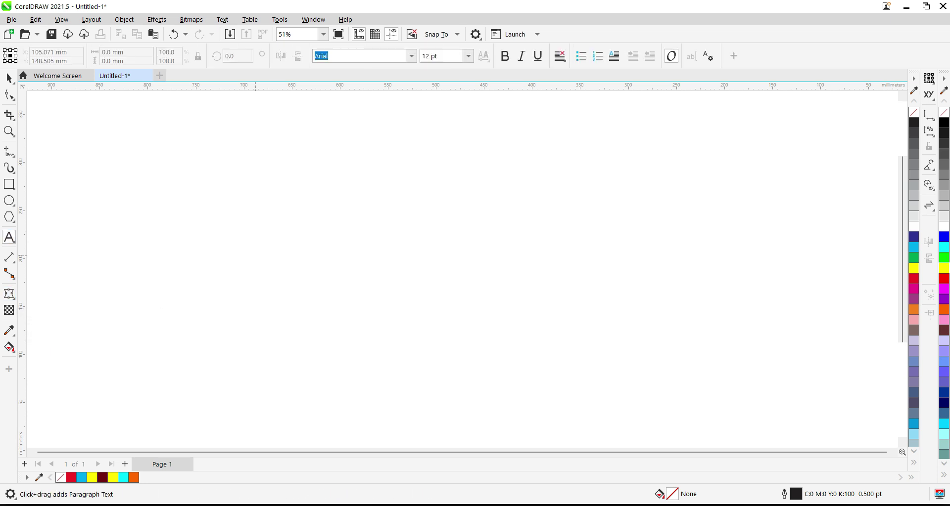
left_click(255, 255)
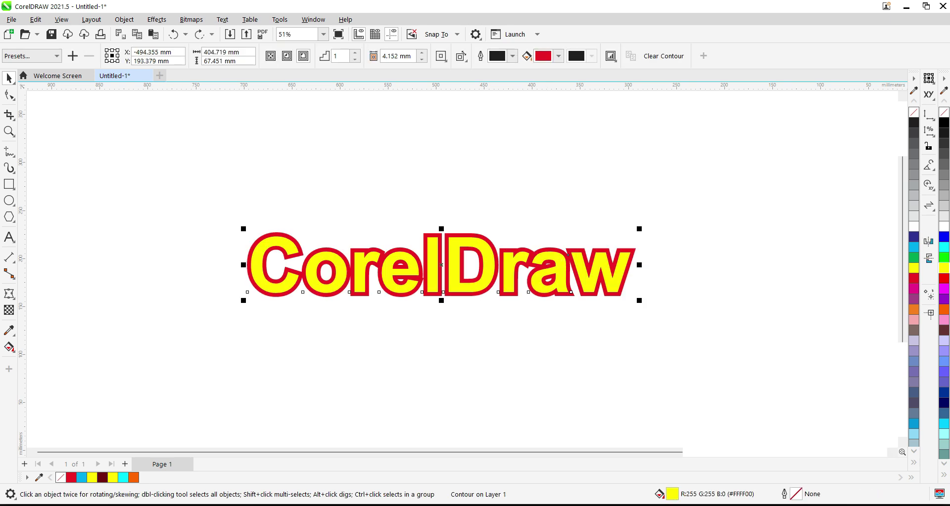
Clear the contour from the CorelDraw text and fill the text black, #000000, shifting it slightly
left_click(663, 56)
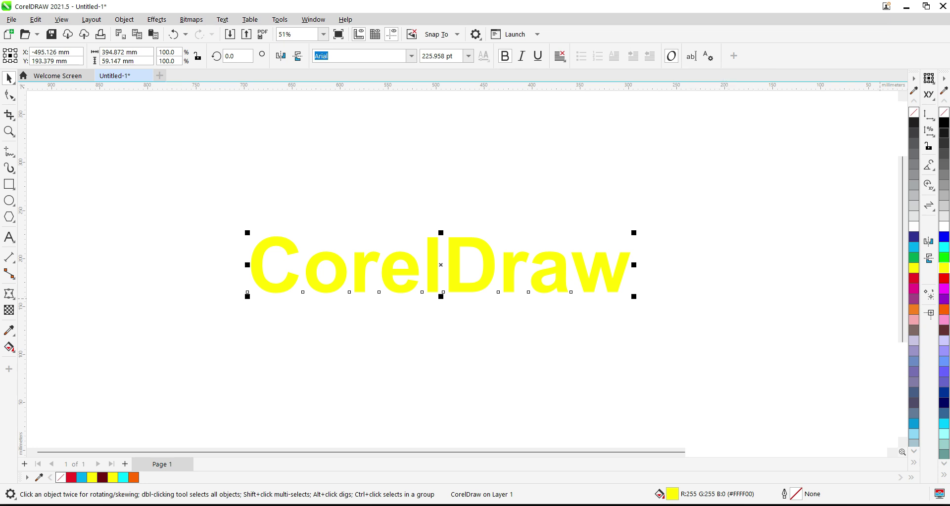
left_click(944, 123)
mouse_move(490, 268)
left_mouse_down()
mouse_move(498, 276)
mouse_move(489, 266)
left_mouse_up()
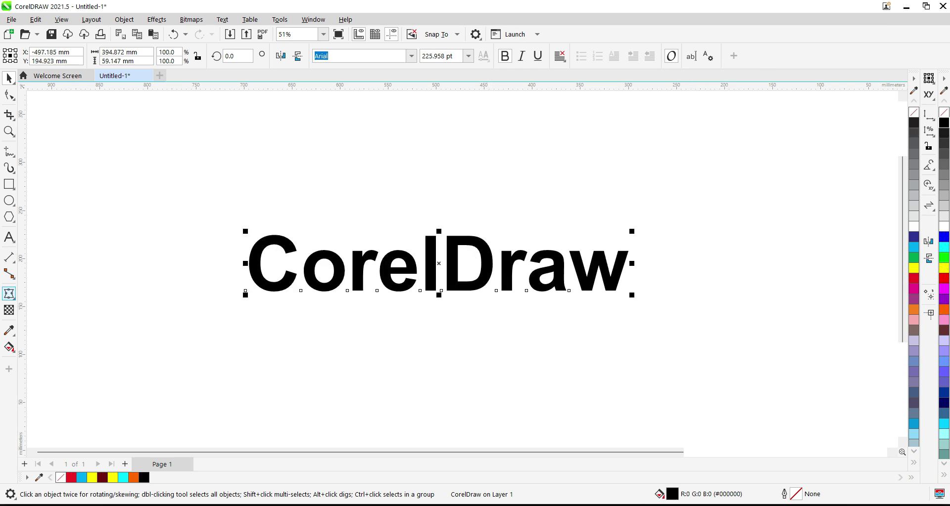
Arch the CorelDraw text with an envelope by raising the middle nodes of its upper and lower edges
left_click(9, 294)
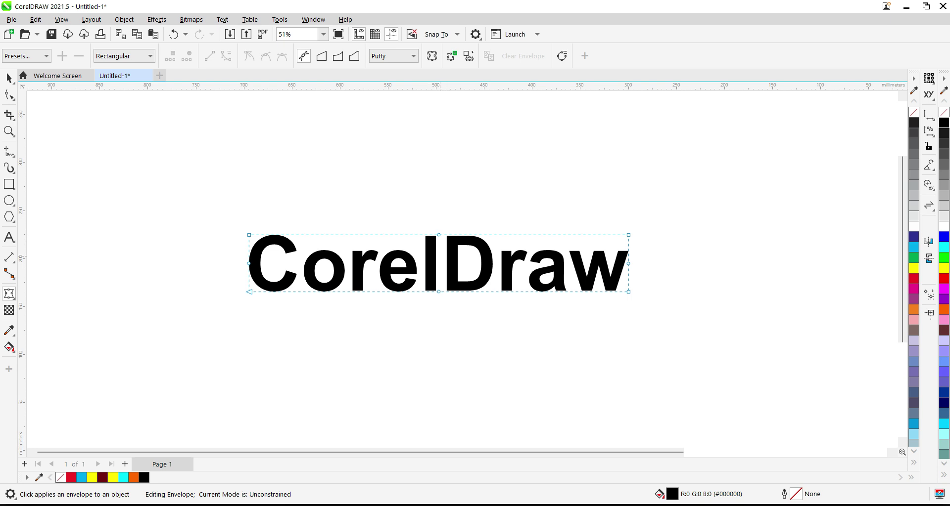
scroll(439, 255, "up", 3)
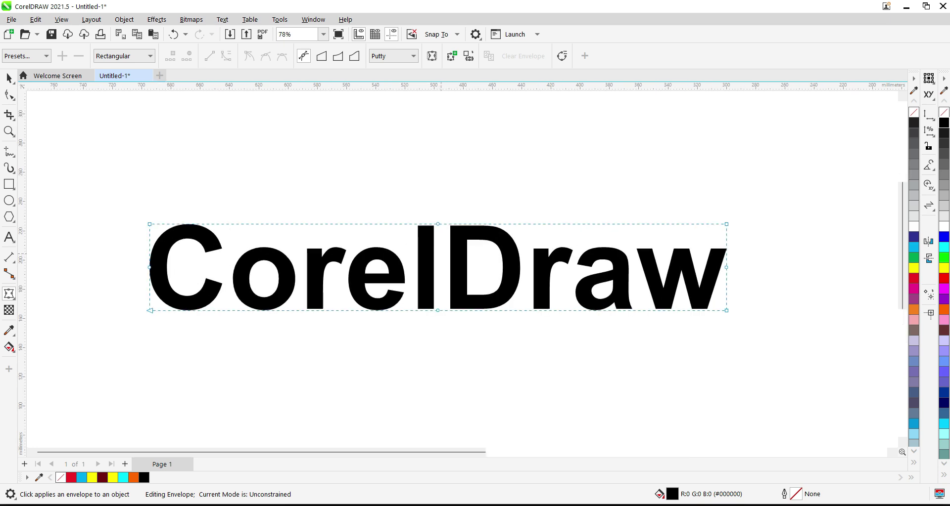
left_click(438, 225)
left_click_drag(438, 224, 435, 178)
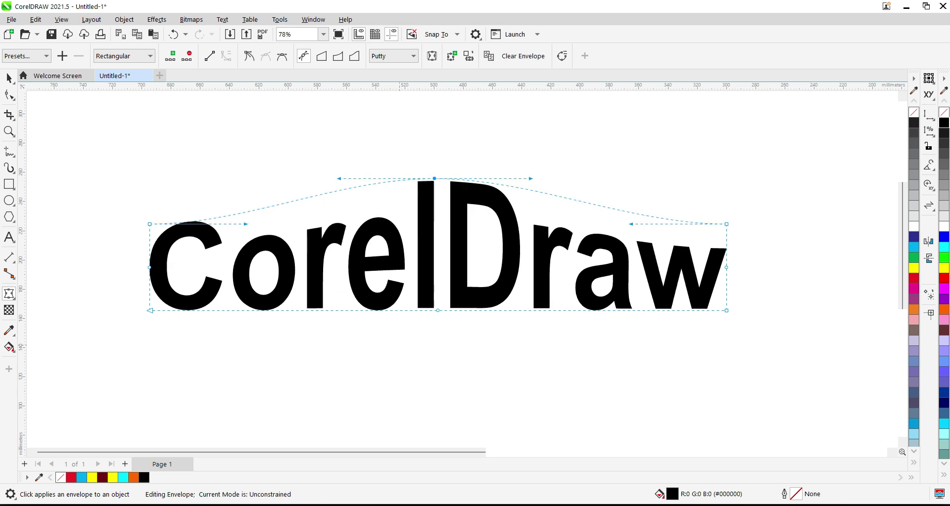
left_click_drag(438, 310, 434, 272)
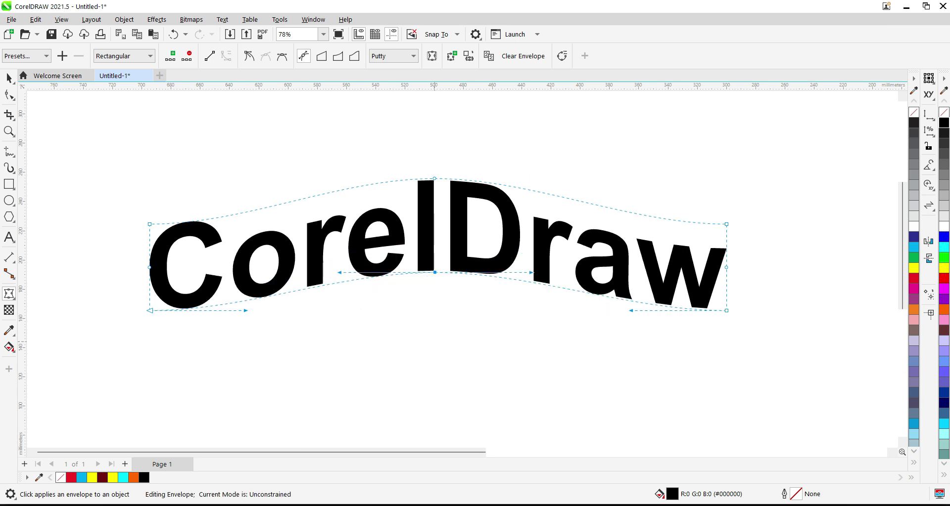
Bend the envelope's lower edge by pulling the lower-right corner's handle down and inward and the lower-left corner's handle up
left_click_drag(630, 310, 499, 366)
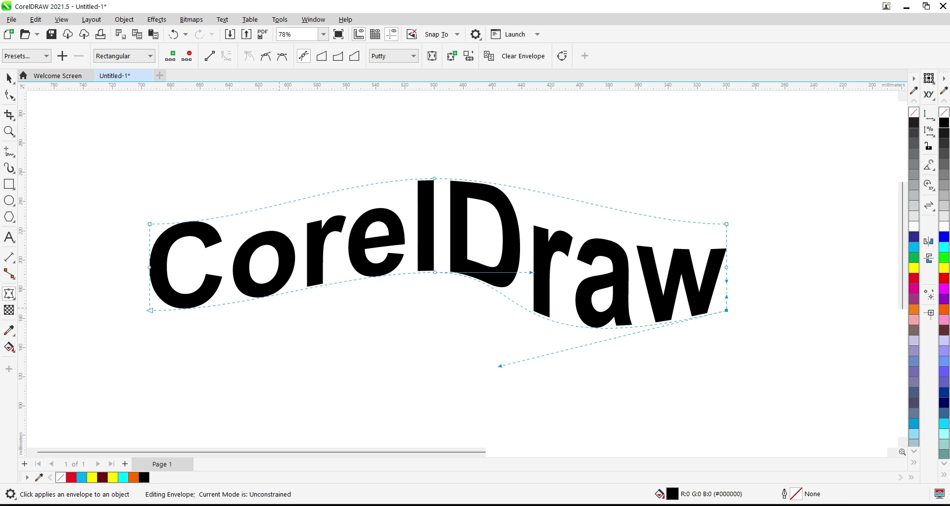
left_click(150, 311)
left_click_drag(246, 311, 246, 245)
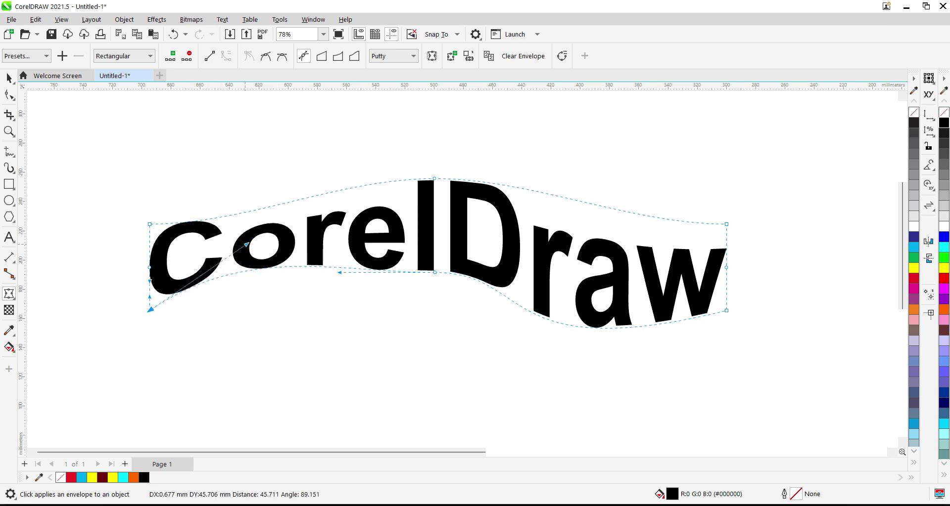
Make the envelope's lower middle node a cusp and pull both of its handles down to form a peak
right_click(434, 272)
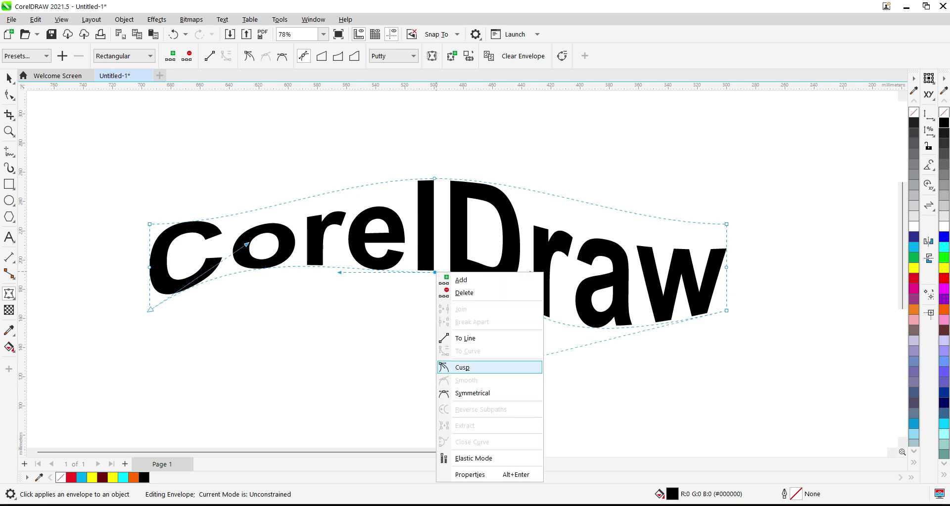
left_click(462, 368)
left_click_drag(532, 273, 530, 348)
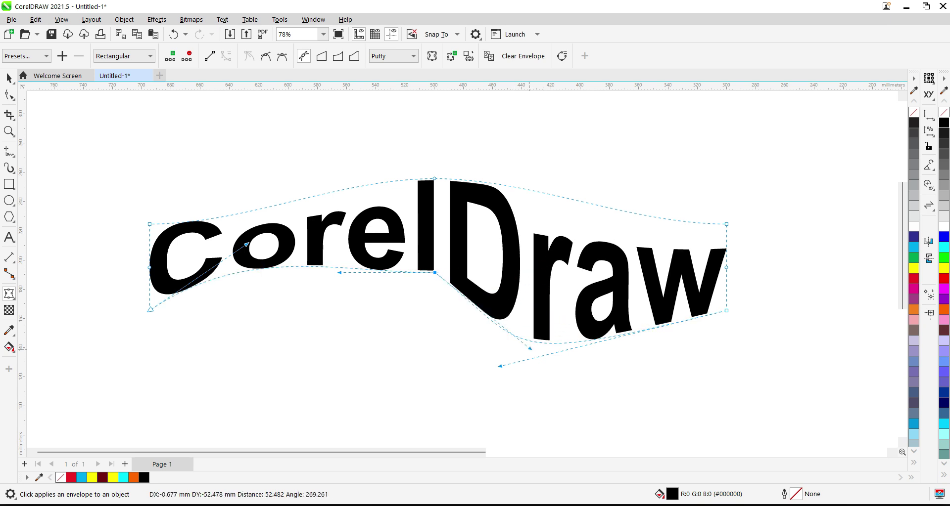
left_click_drag(338, 272, 356, 365)
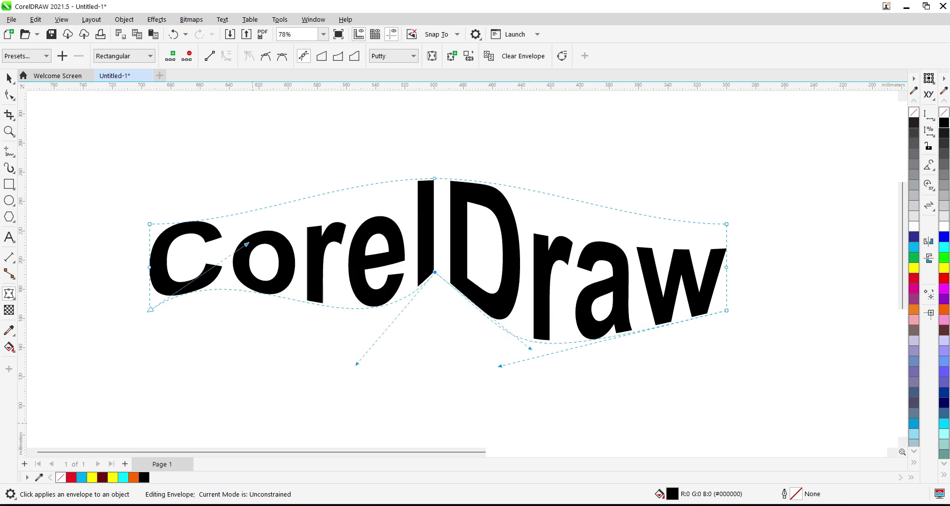
Lower the envelope's upper middle node and bend the upper edge into a dip over Corel and a bulge over Draw
left_click_drag(435, 179, 438, 218)
left_click_drag(342, 218, 354, 158)
left_click_drag(517, 272, 549, 176)
left_click(630, 399)
left_click(9, 78)
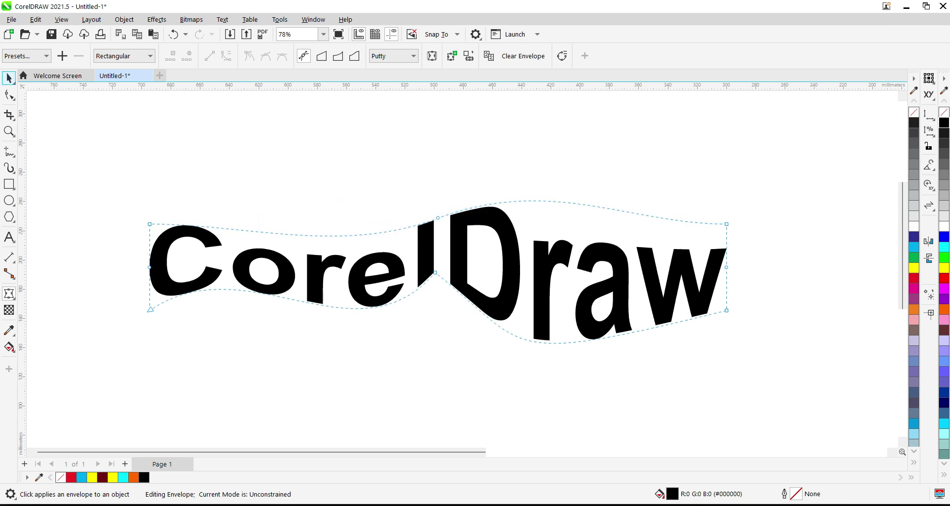
left_click(564, 284)
scroll(564, 284, "down", 4)
scroll(563, 284, "down", 1)
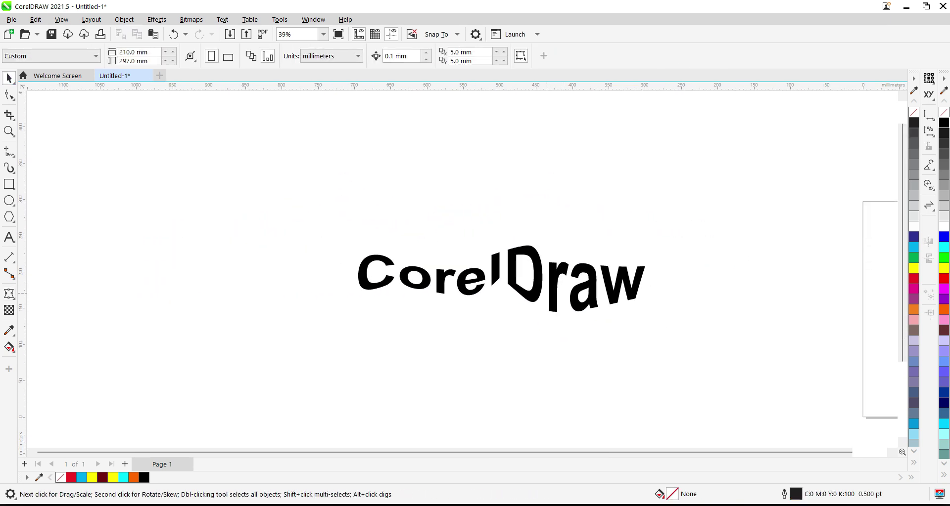
scroll(556, 292, "up", 2)
left_click(527, 280)
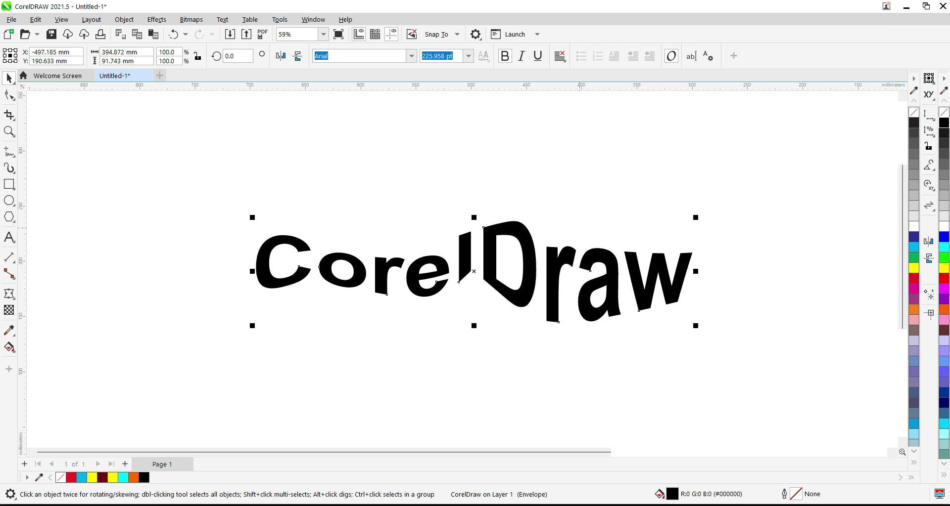
Undo all envelope edits on the CorelDraw text to restore its plain, undistorted shape
key("ctrl+z")
key("ctrl+z")
key("ctrl+z")
key("ctrl+z")
key("ctrl+z")
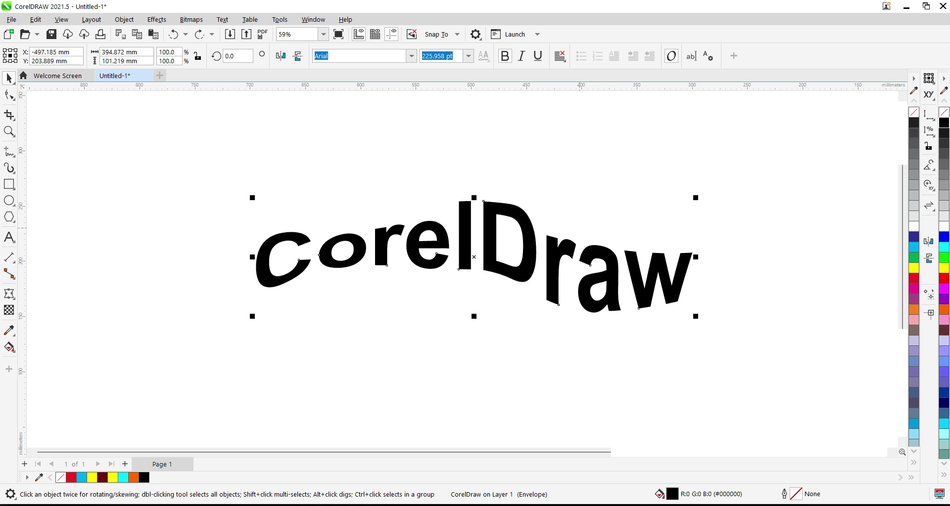
key("ctrl+z")
key("ctrl+z")
key("ctrl+z")
key("ctrl+z")
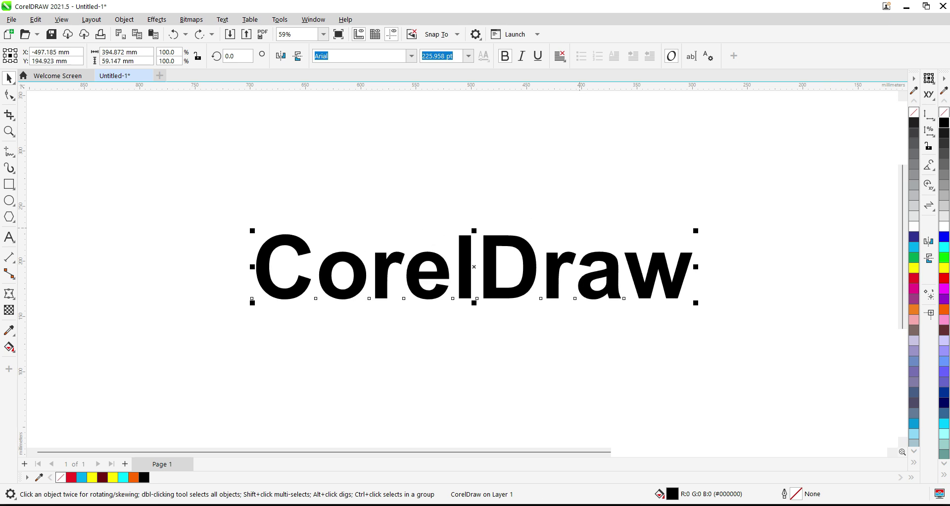
Extrude the CorelDraw text and place the extrusion's vanishing point above the word, slightly right of its centre
left_click(9, 294)
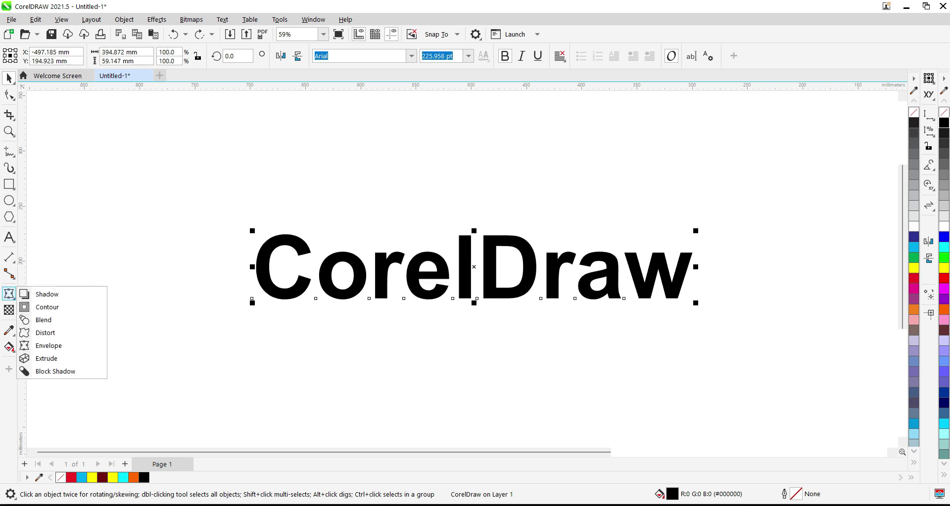
left_click(47, 359)
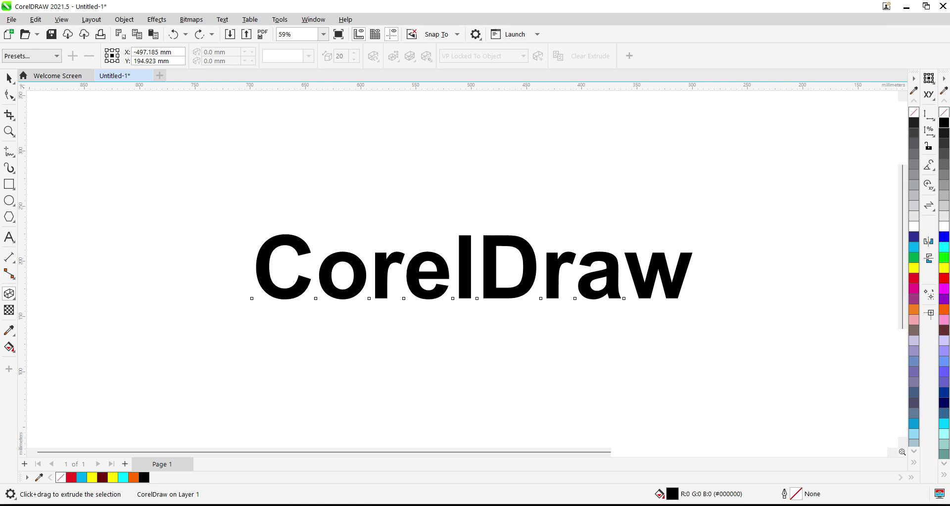
left_click(13, 298)
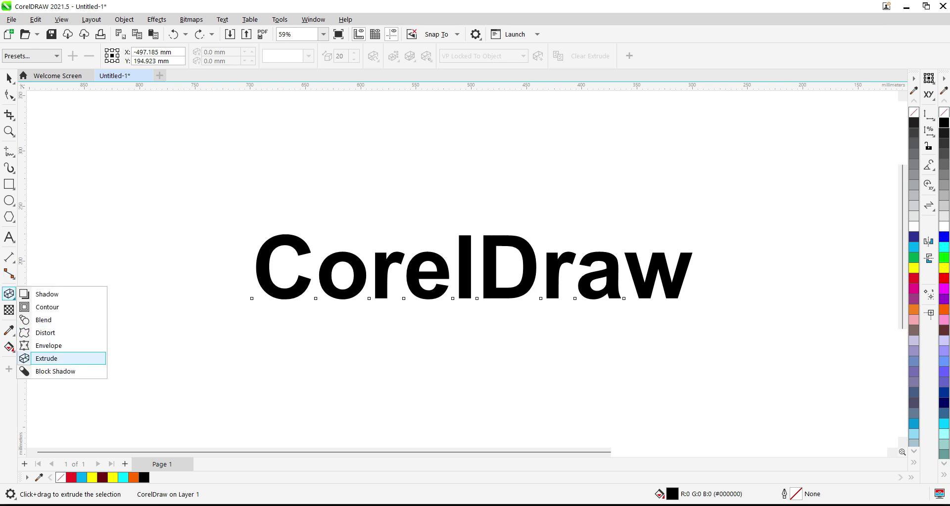
left_click(46, 359)
left_click_drag(490, 243, 445, 437)
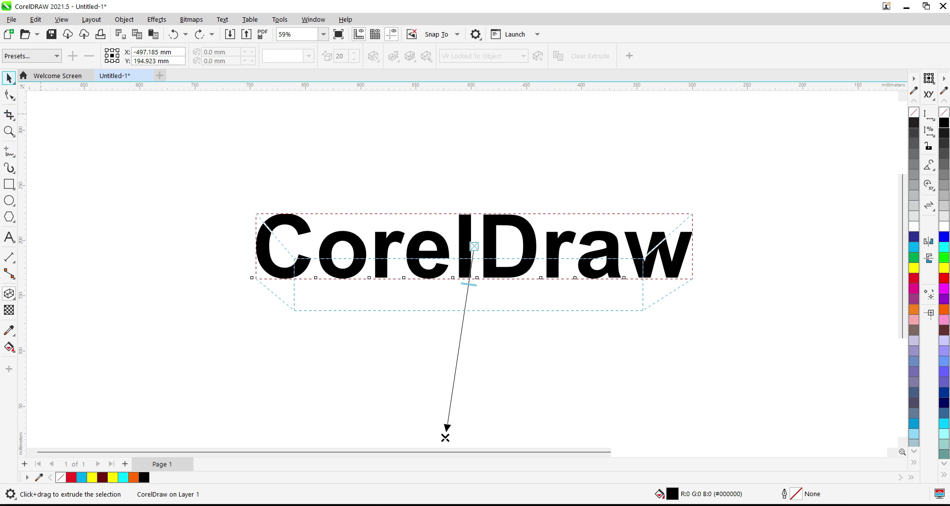
left_click(9, 78)
left_click(502, 190)
left_click_drag(507, 224, 463, 166)
left_click(9, 294)
Give the extrusion a solid crimson colour of C 0, M 100, Y 59, K 0
left_click(393, 56)
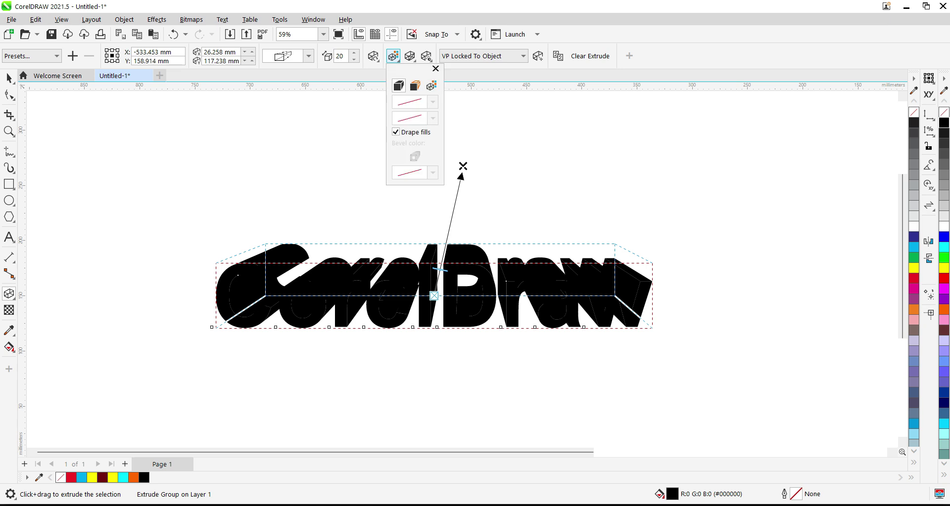
left_click(415, 86)
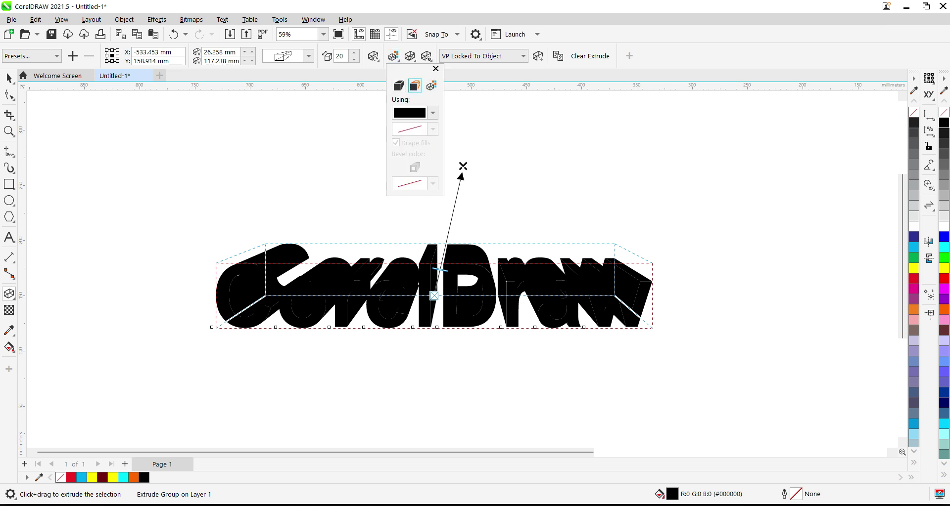
left_click(433, 113)
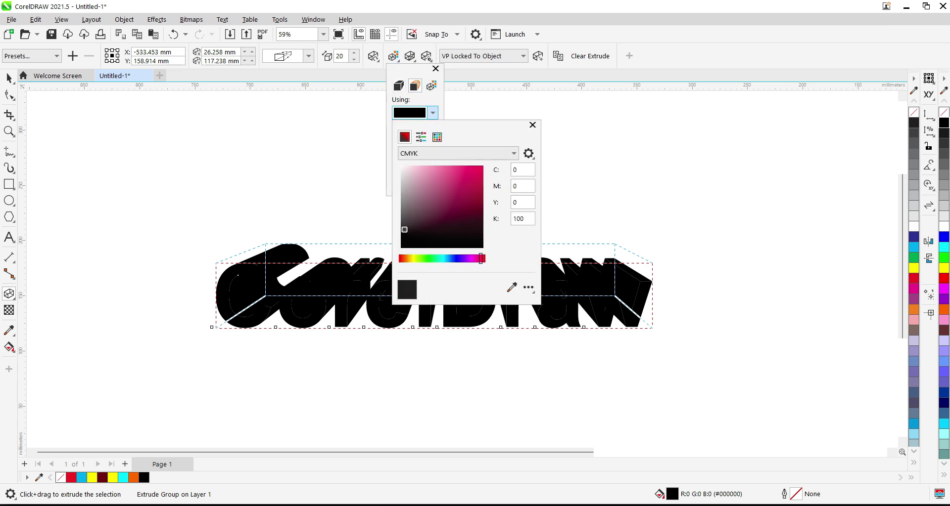
left_click(483, 166)
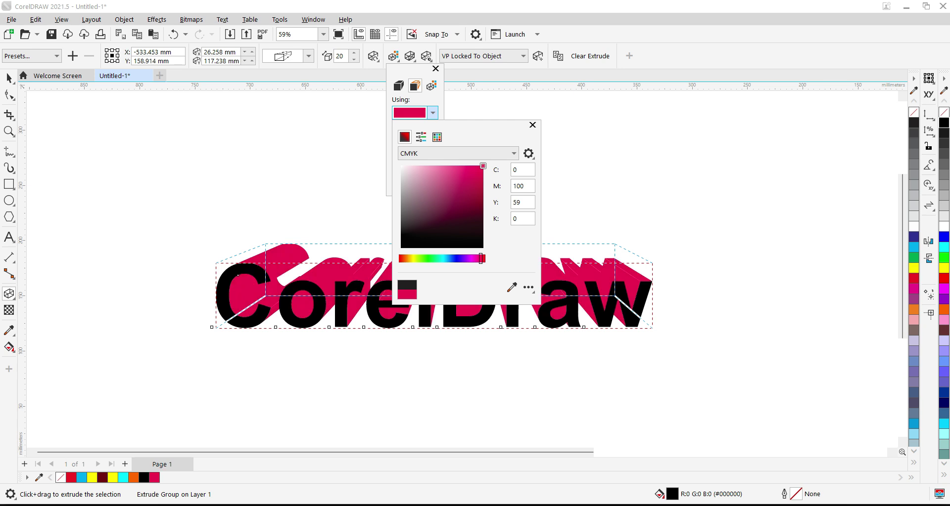
left_click(393, 57)
left_click(393, 56)
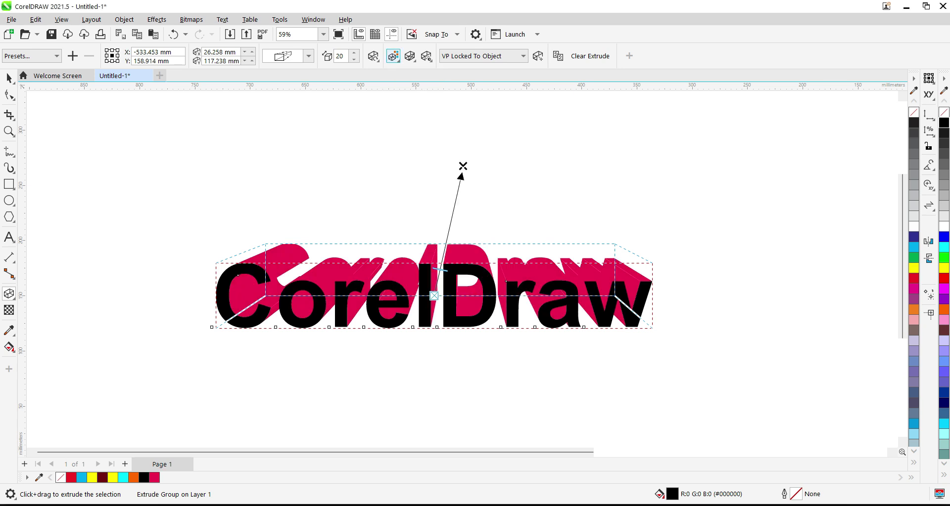
Recolour the extrusion with a solid green of C 65, M 0, Y 100, K 0
left_click(393, 57)
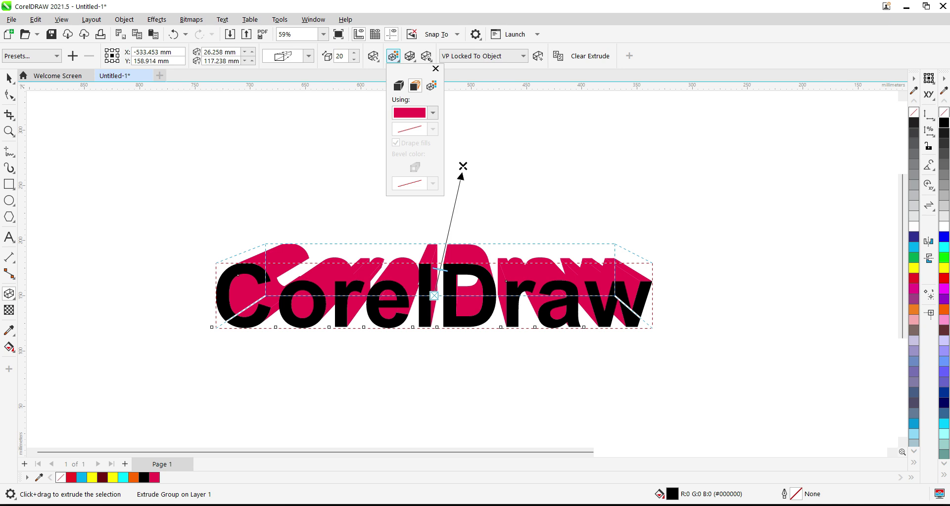
left_click(398, 86)
left_click(414, 86)
left_click(432, 113)
left_click(417, 259)
left_click_drag(417, 259, 419, 259)
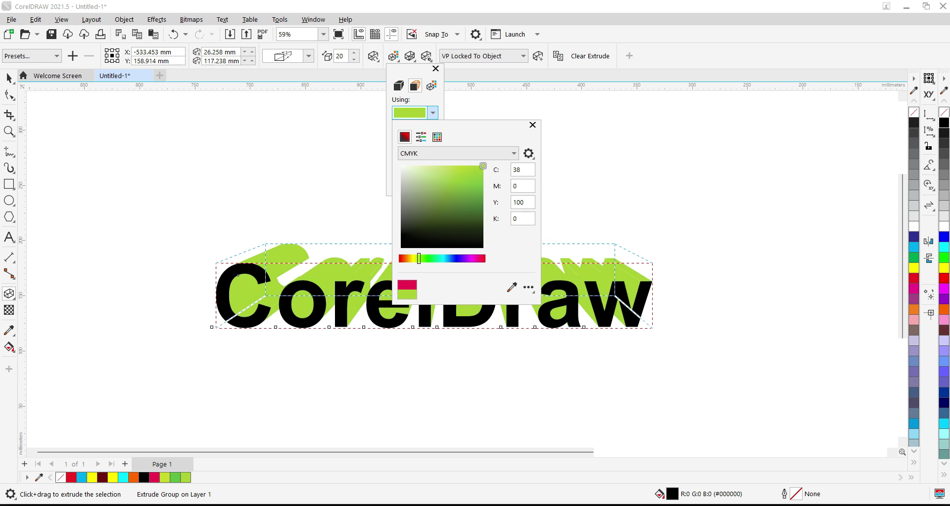
left_click(427, 259)
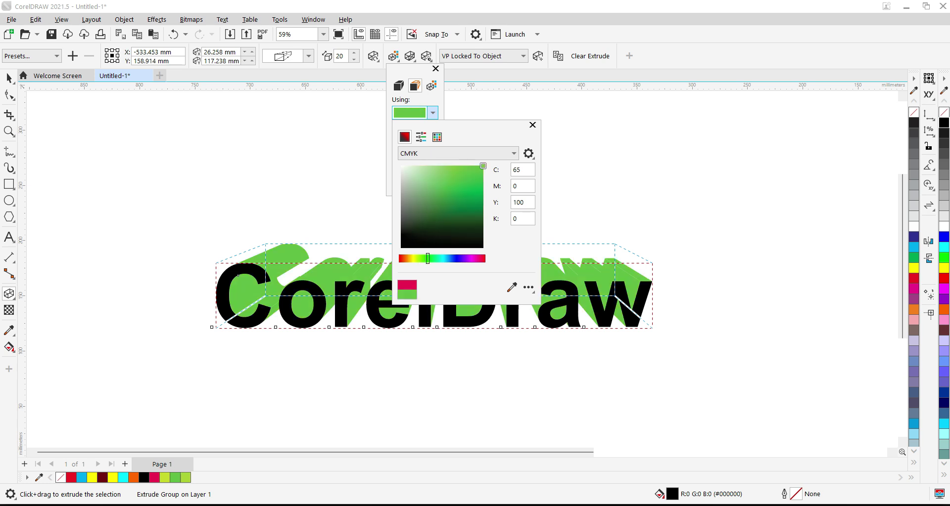
left_click(532, 125)
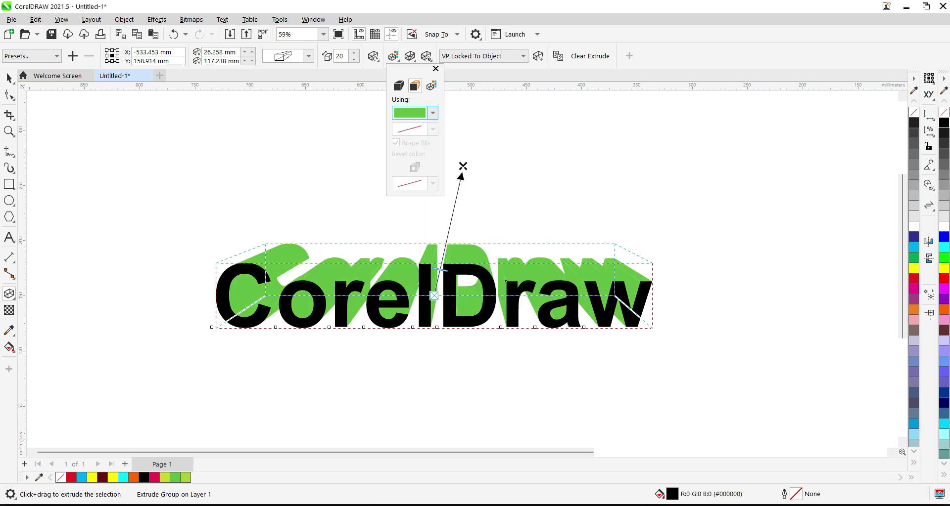
left_click(435, 68)
Move the extrusion's vanishing point down closer to the text to make the extrusion shallower, and deselect it
left_click_drag(462, 166, 438, 220)
key("Escape")
key("space")
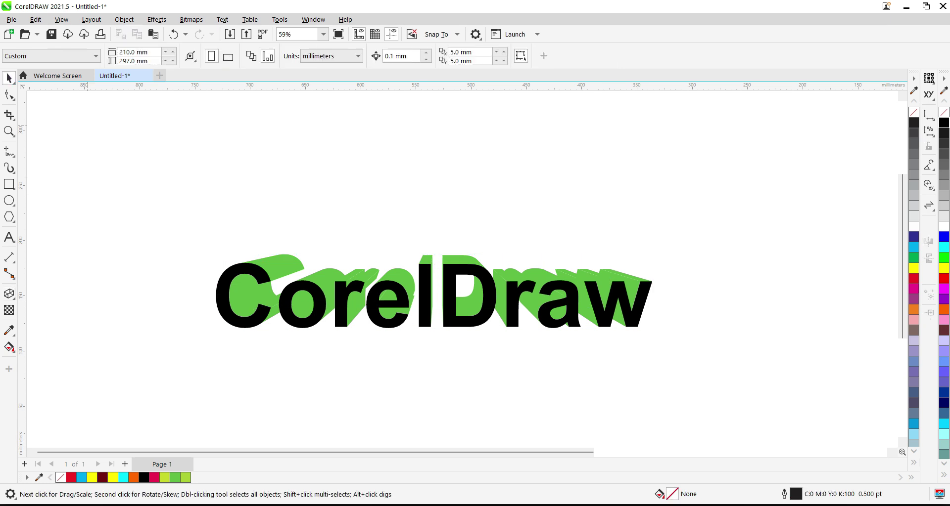
Apply a black-to-white fountain fill running down the face of the CorelDraw text, ending near the letters' base
left_click(403, 311)
key("g")
left_click_drag(448, 268, 446, 320)
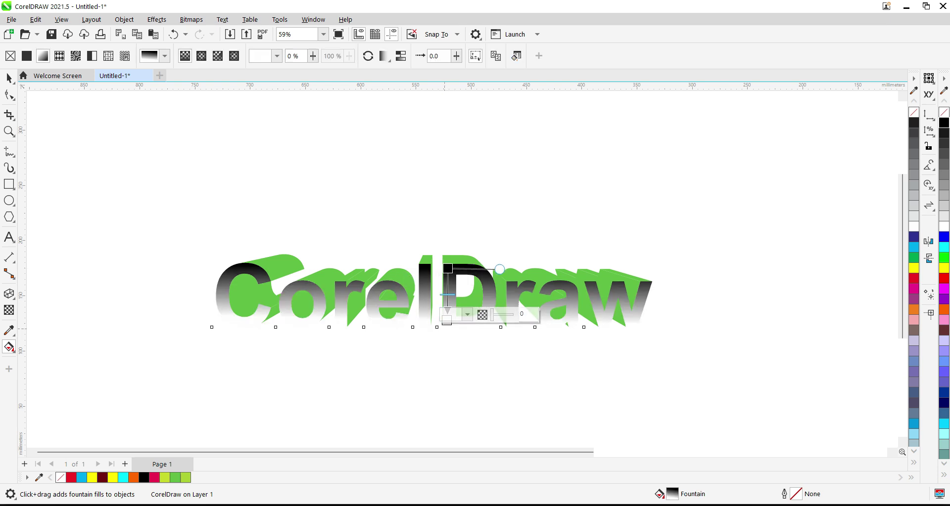
left_click(444, 327)
left_click(447, 296)
left_click(14, 351)
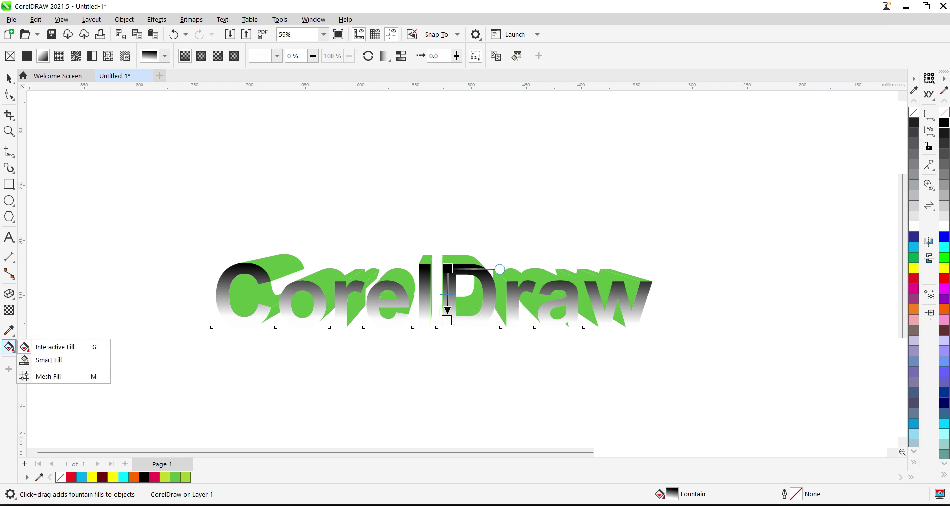
left_click(53, 346)
left_click_drag(446, 321, 444, 328)
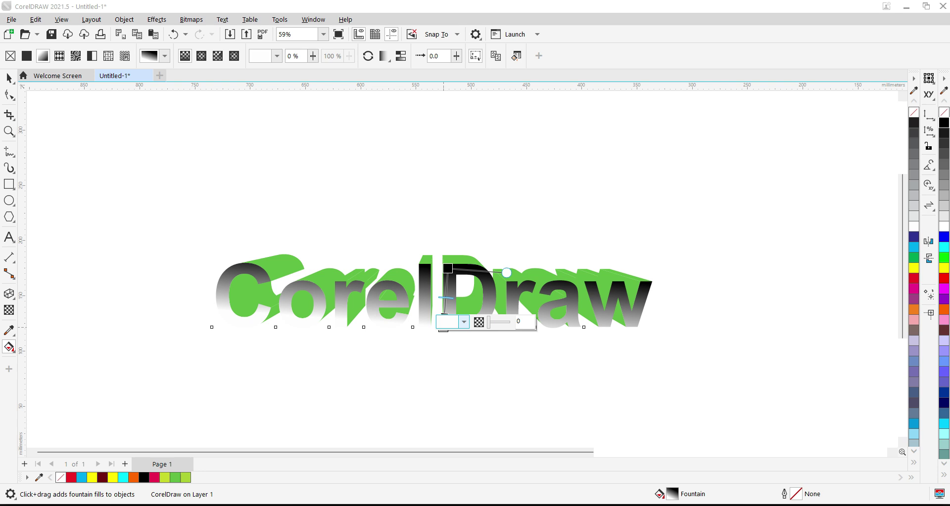
Change the fountain fill's lower end colour from white to yellow and deselect the text
left_click(464, 323)
left_click_drag(453, 268, 458, 269)
left_click(527, 177)
left_click(494, 362)
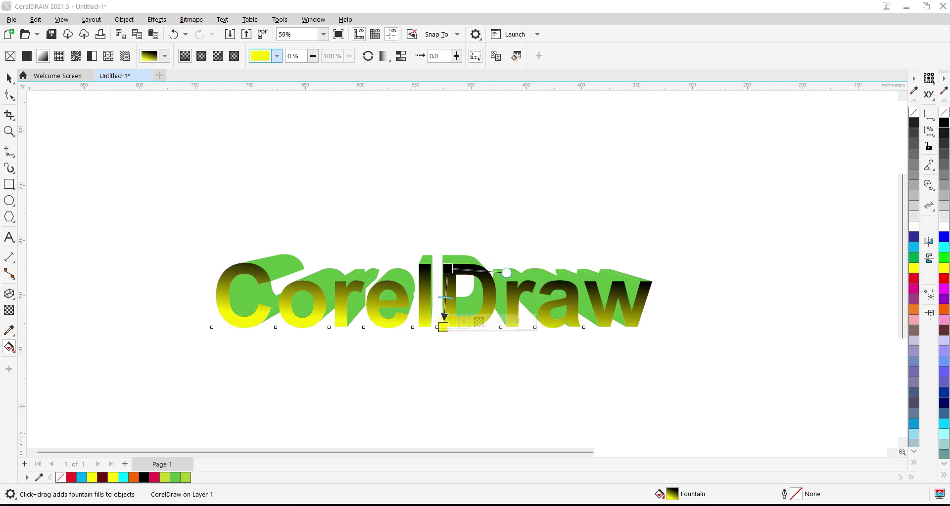
left_click(494, 362)
left_click(9, 79)
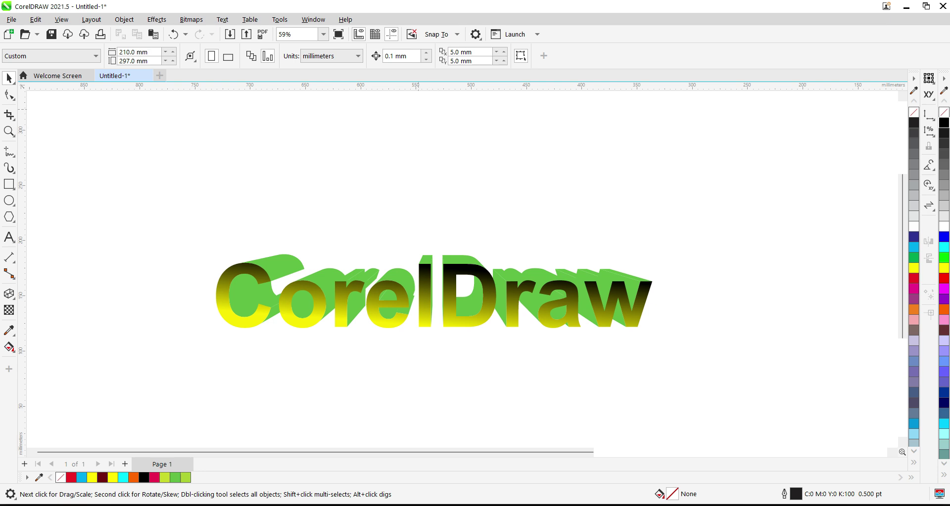
left_click(444, 281)
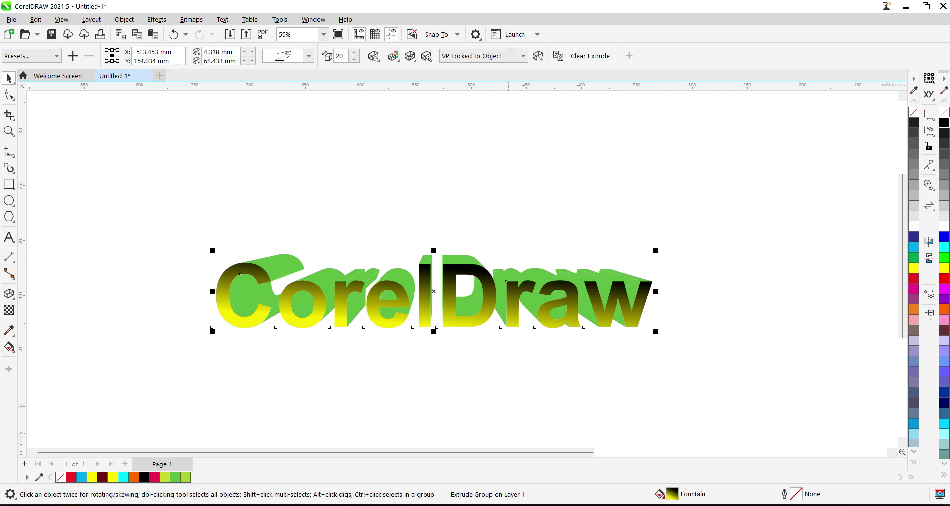
left_click(453, 215)
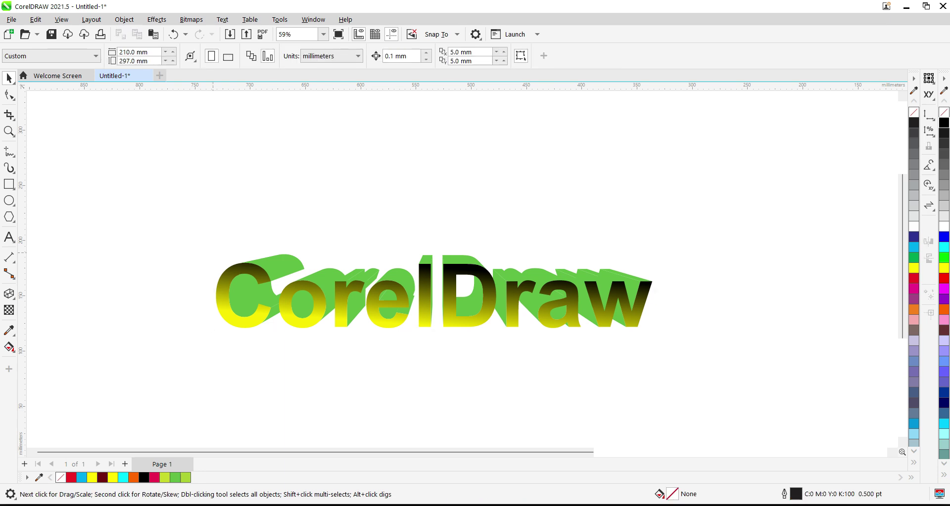
left_click(9, 294)
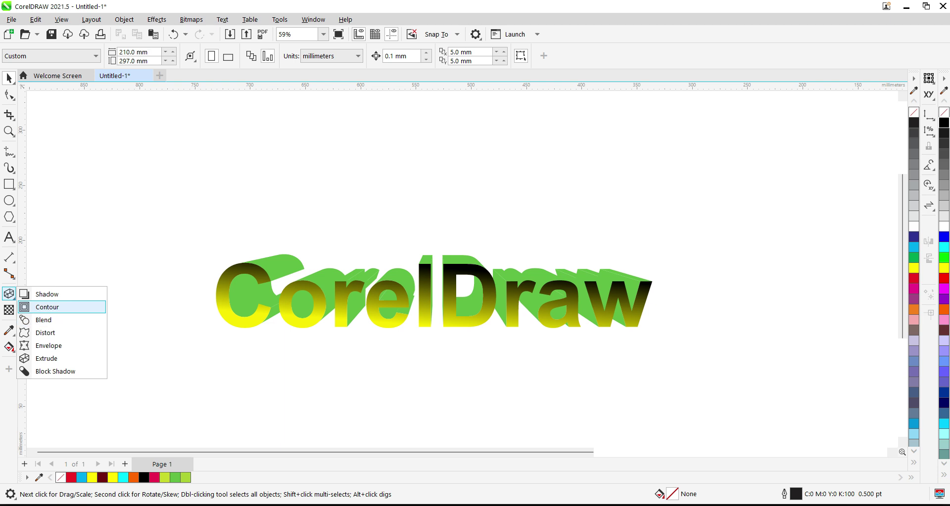
left_click(399, 267)
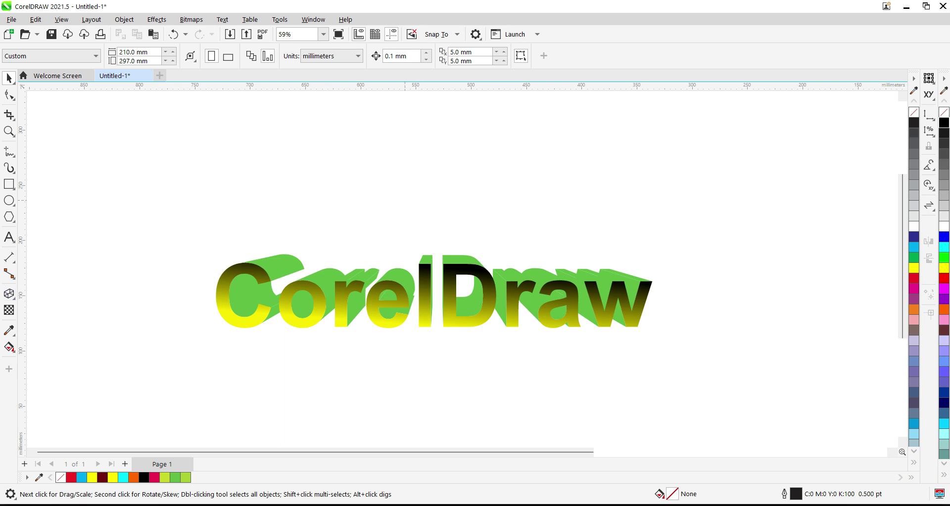
Undo the fountain fill, the extrusion colours and the extrusion to restore the plain black CorelDraw text
key("ctrl+z")
key("ctrl+z")
key("ctrl+z")
key("ctrl+z")
key("ctrl+z")
key("ctrl+z")
key("ctrl+z")
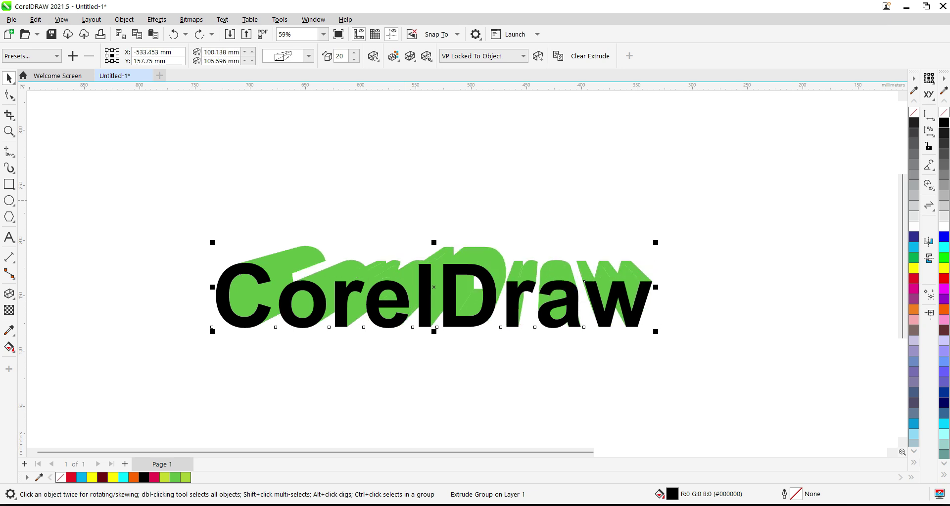
key("ctrl+z")
key("ctrl+z")
key("ctrl+z")
key("ctrl+z")
key("ctrl+z")
key("ctrl+z")
key("ctrl+z")
key("ctrl+z")
key("ctrl+z")
key("ctrl+z")
key("ctrl+z")
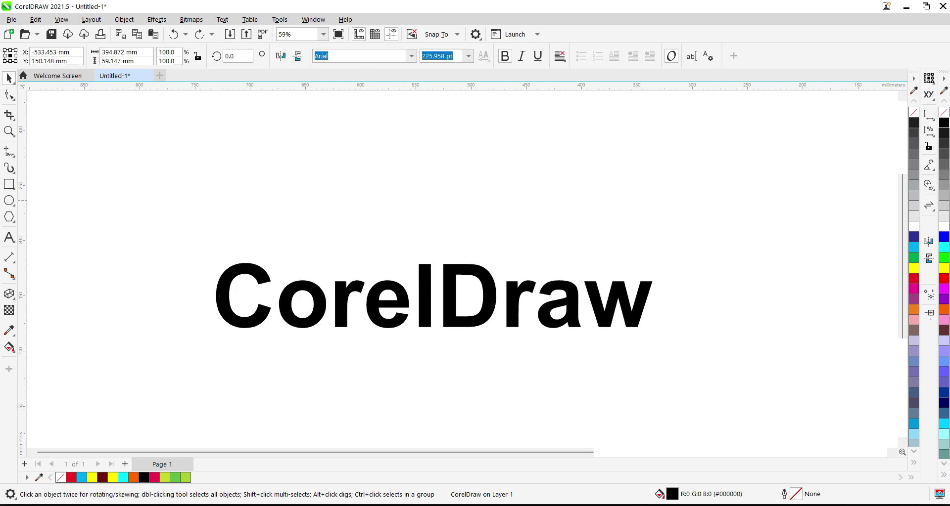
key("ctrl+z")
key("ctrl+z")
key("ctrl+z")
scroll(518, 360, "up", 1)
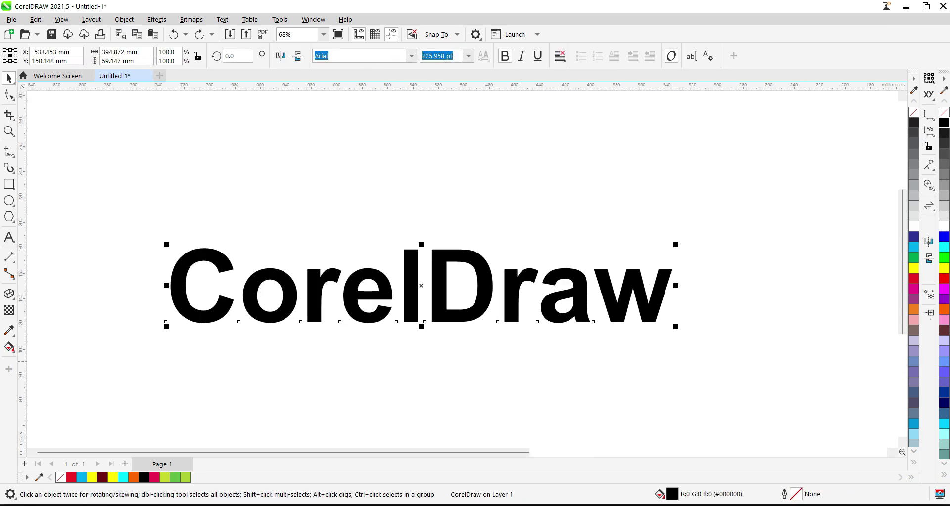
Add a perspective drop shadow to the CorelDraw text, cast from its base toward the upper right at about 48 degrees
left_click(9, 294)
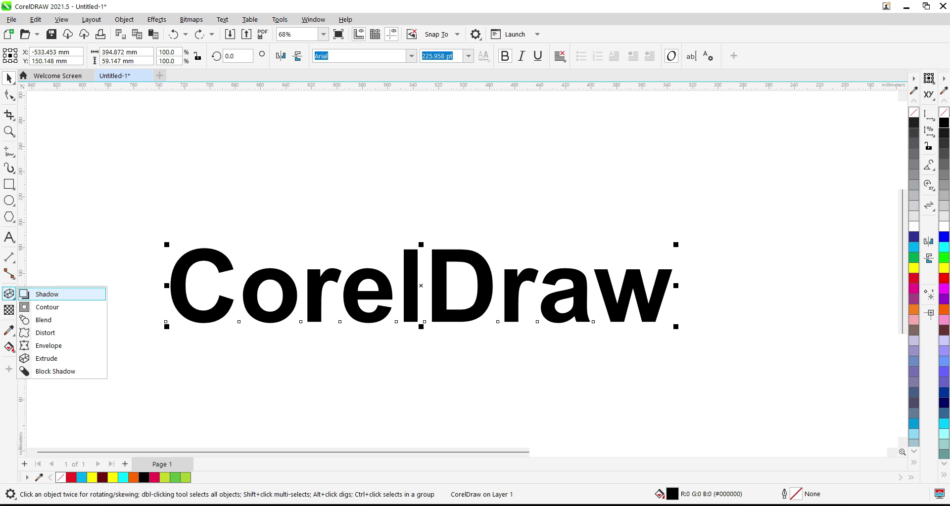
left_click(47, 294)
left_click_drag(420, 248, 446, 296)
key("ctrl+z")
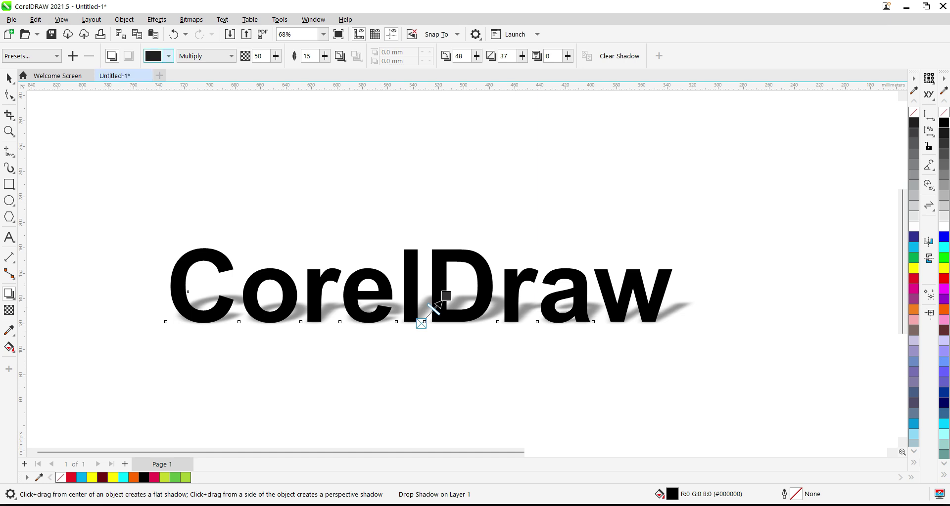
Set the drop shadow's colour to 40% Black from the CMYK Palette
left_click(158, 56)
left_click(233, 114)
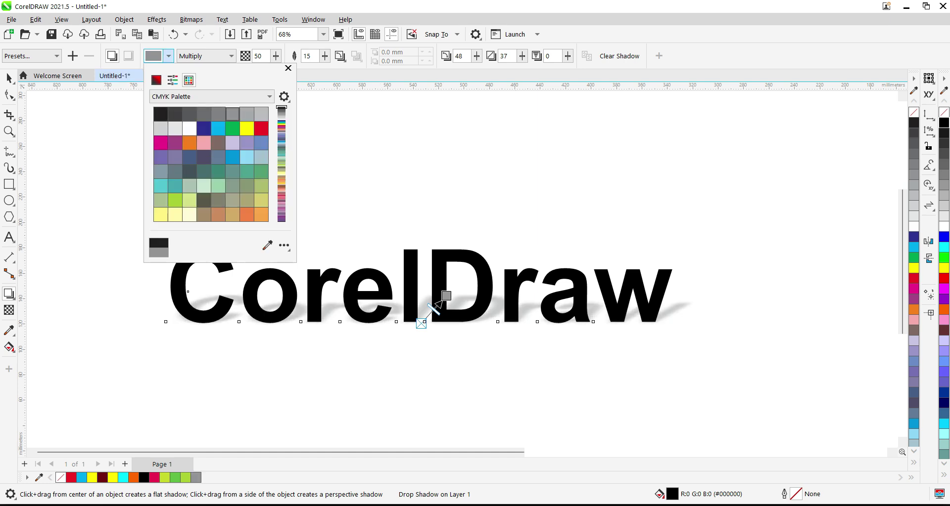
left_click(247, 113)
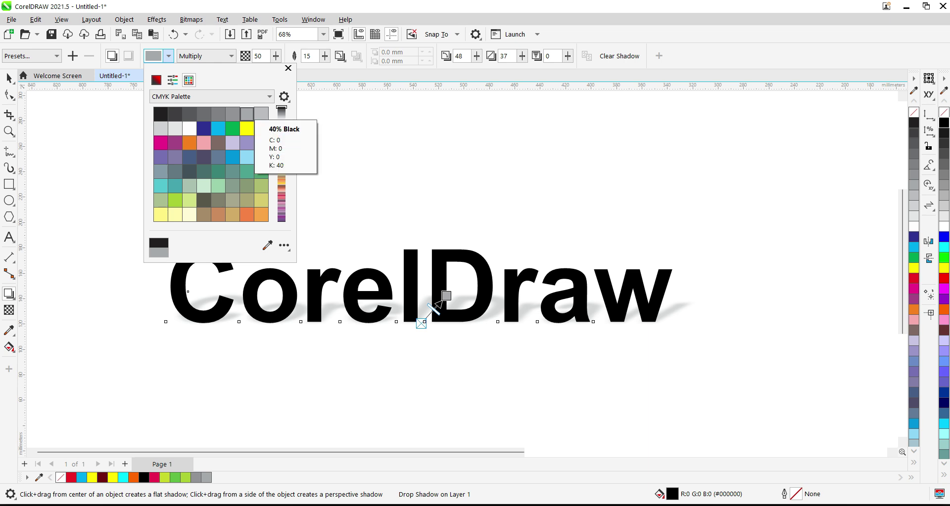
Try 50% Black, yellow and orange as the drop shadow's colour and settle on a medium grey from the CMYK Palette
left_click(233, 114)
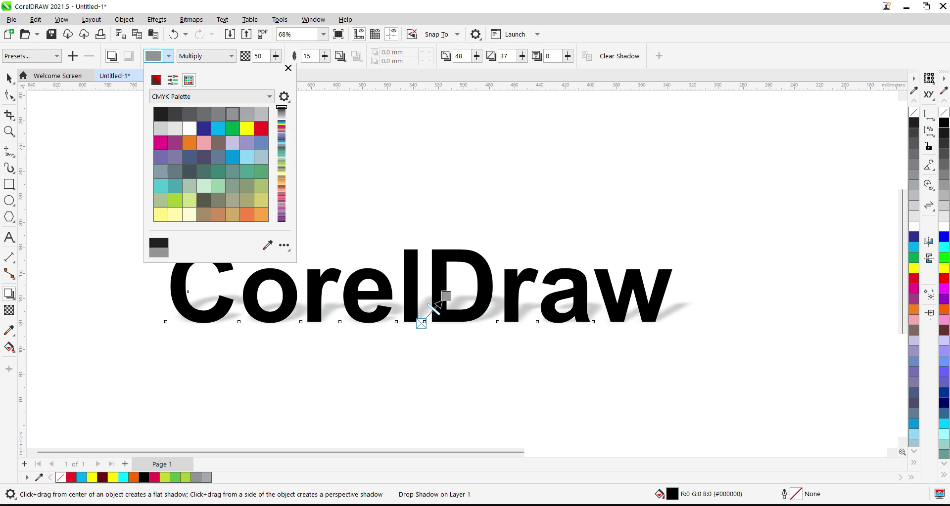
left_click(247, 128)
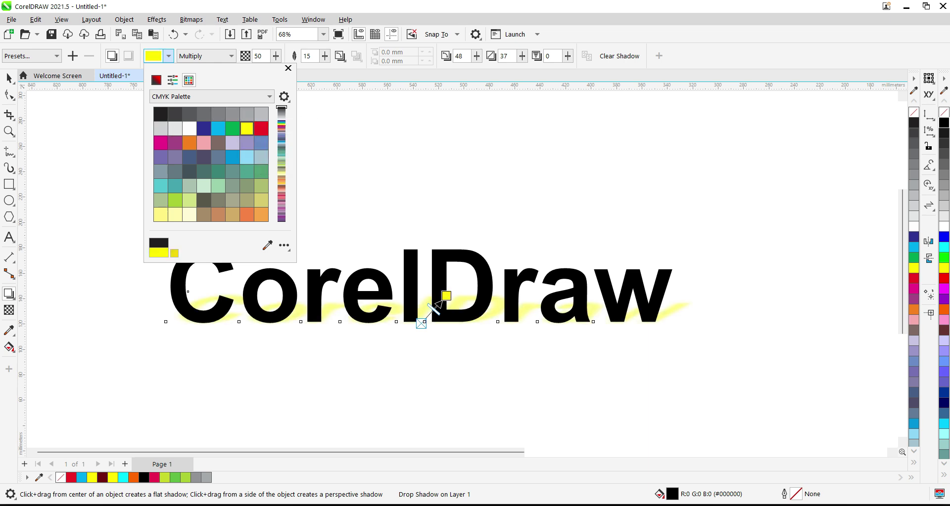
left_click(189, 142)
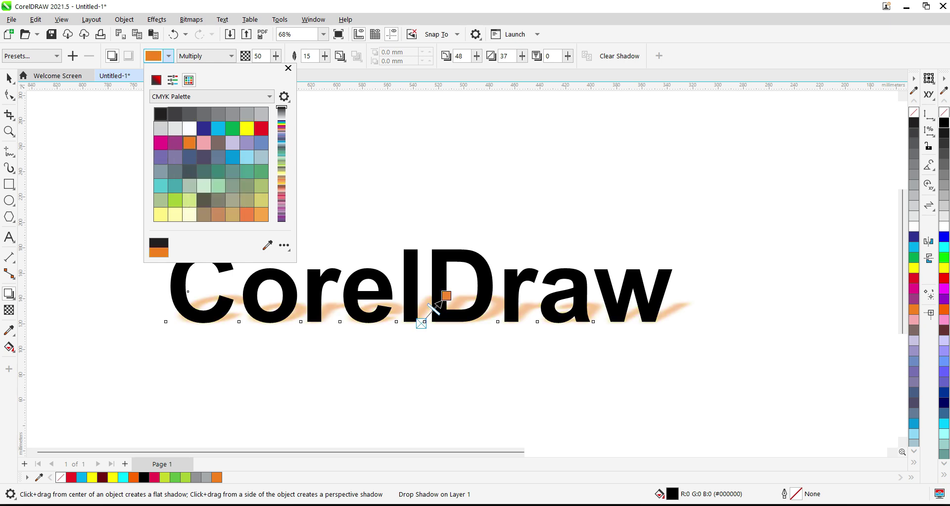
left_click(218, 114)
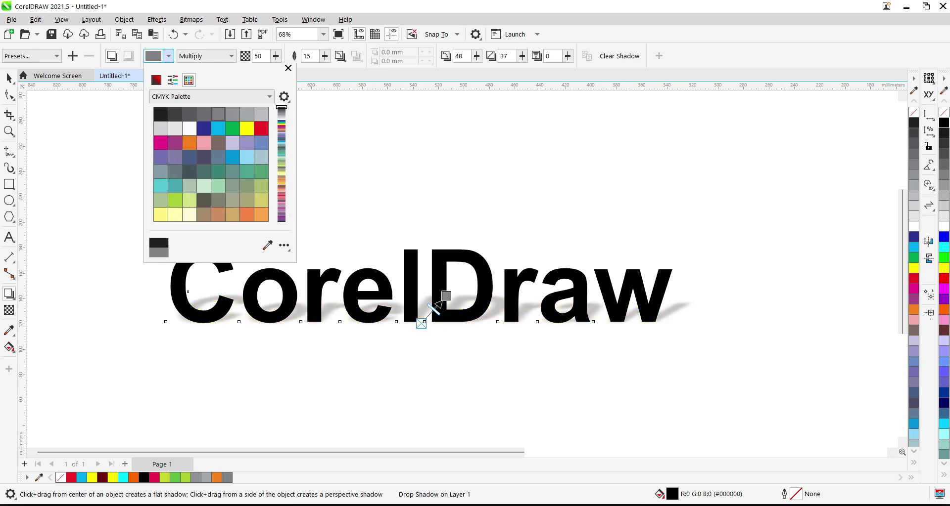
left_click(453, 256)
Recast the drop shadow upward at about 75 degrees and finally below the text at about 233 degrees with a stretch of 28
mouse_move(437, 204)
left_mouse_down()
mouse_move(443, 166)
mouse_move(452, 204)
left_mouse_up()
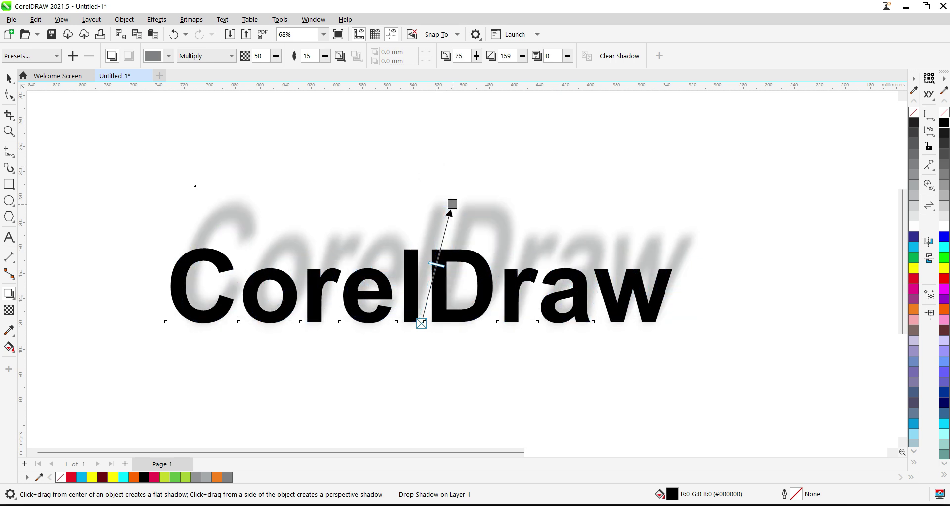
left_click(195, 186)
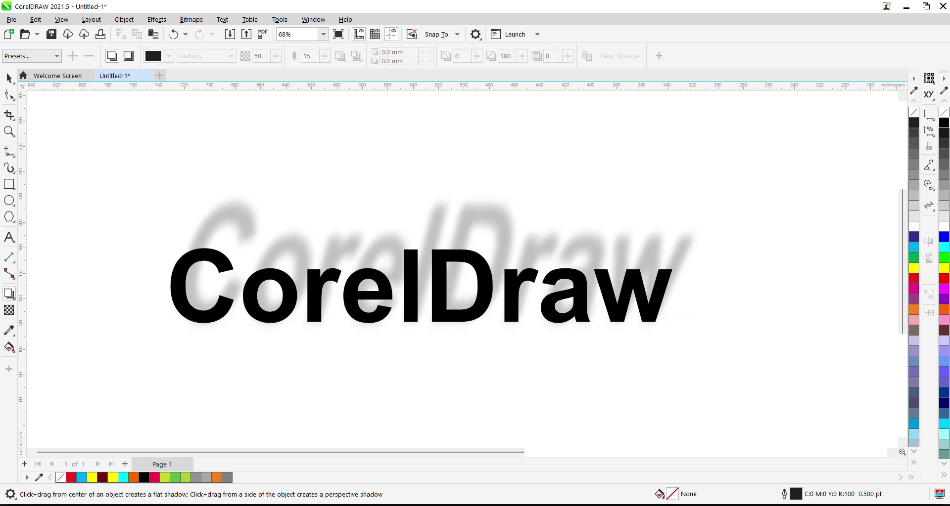
left_click(449, 273)
left_click_drag(452, 204, 405, 345)
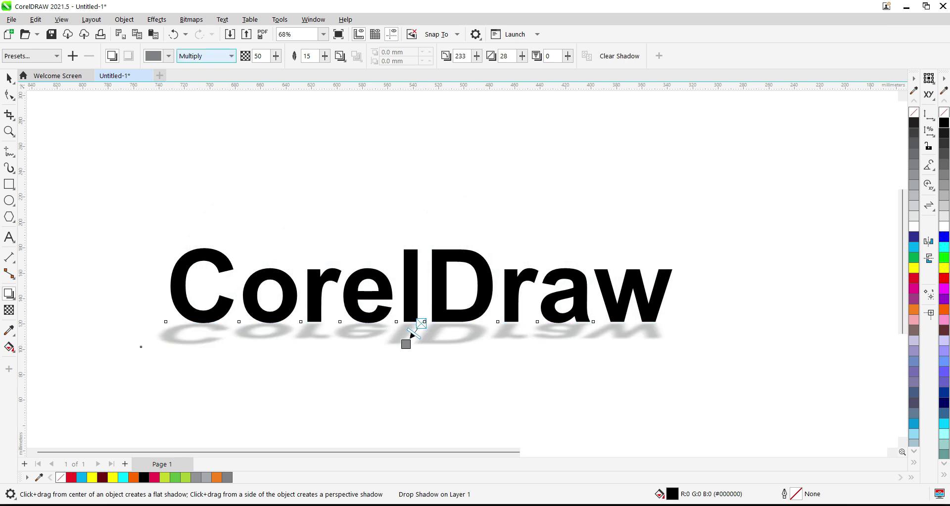
left_click(205, 56)
left_click(168, 56)
left_click(168, 55)
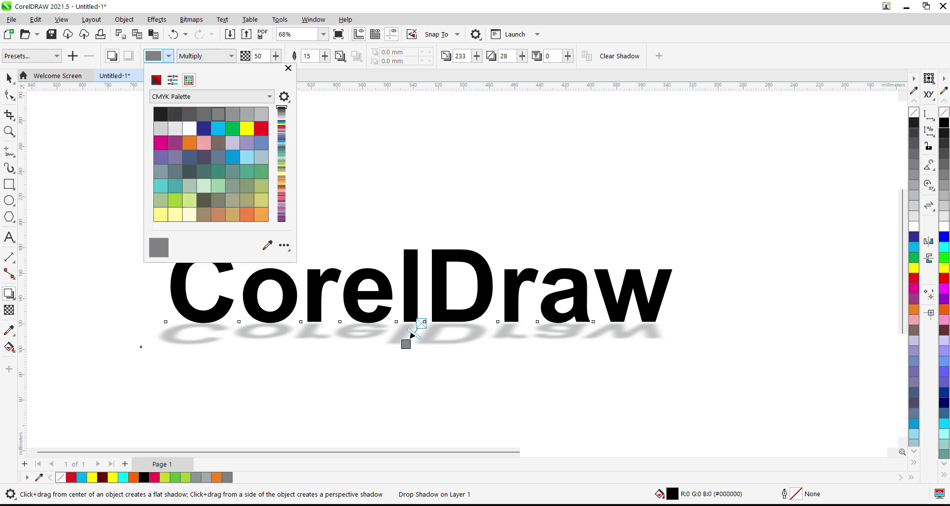
left_click(288, 69)
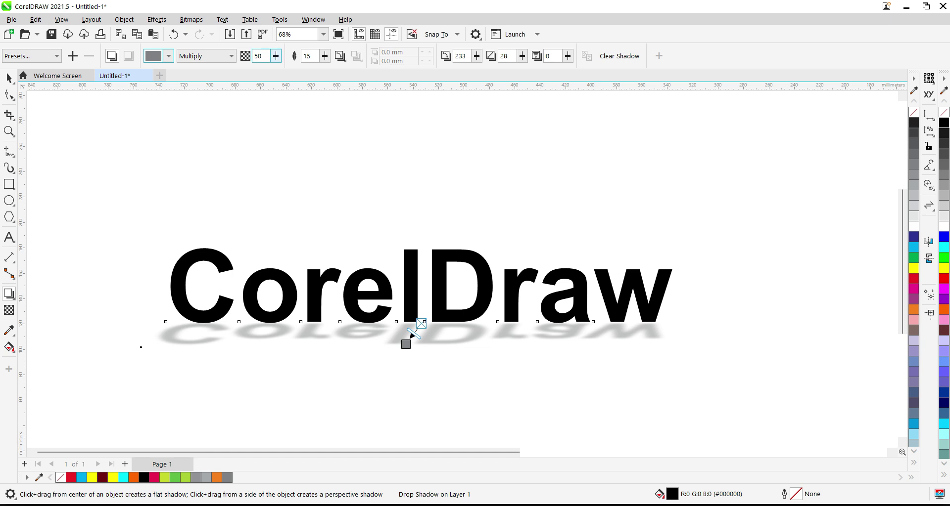
Raise the drop shadow's opacity to 60 and reduce it to 43
left_click(276, 55)
mouse_move(276, 70)
left_mouse_down()
mouse_move(257, 70)
mouse_move(296, 70)
mouse_move(260, 71)
left_mouse_up()
left_click(275, 56)
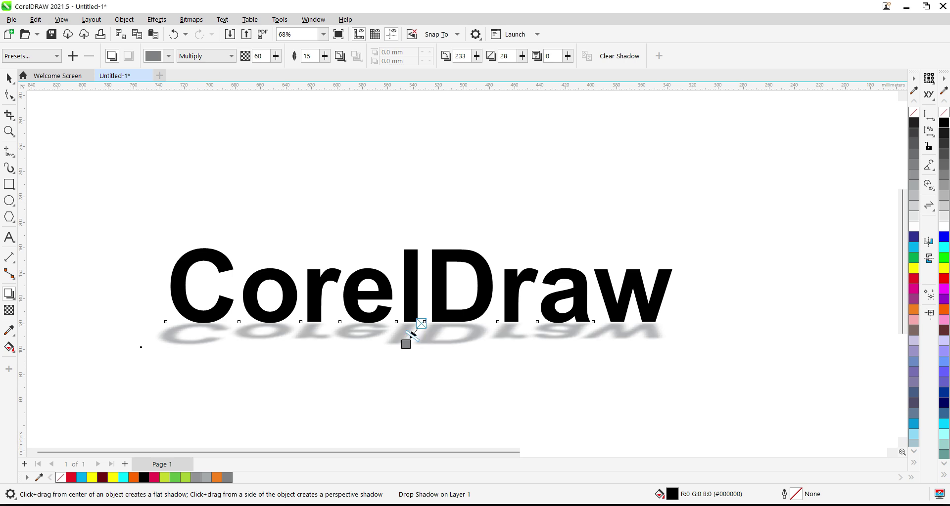
left_click(276, 56)
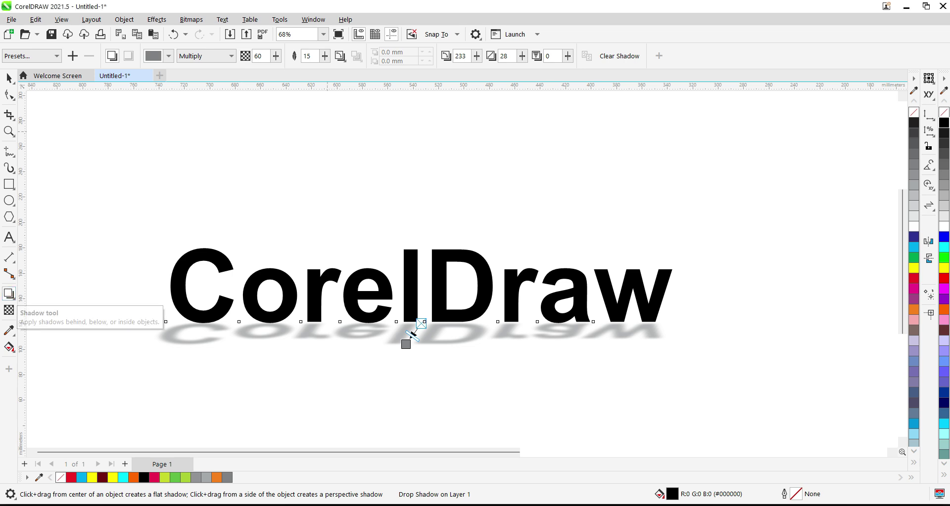
left_click(276, 56)
left_click_drag(274, 70, 265, 70)
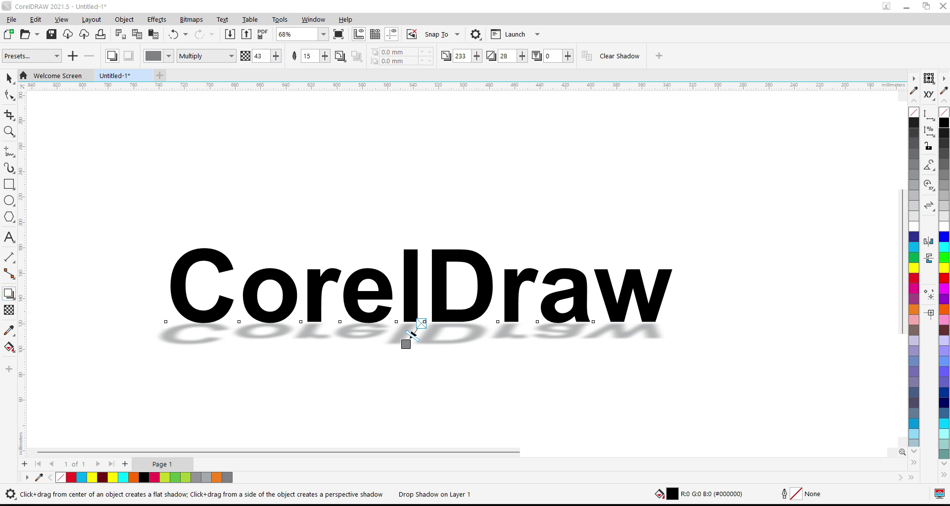
Raise the drop shadow's feathering to 53, reduce it again for a sharper edge, and deselect the text
left_click(325, 56)
left_click_drag(325, 70, 346, 70)
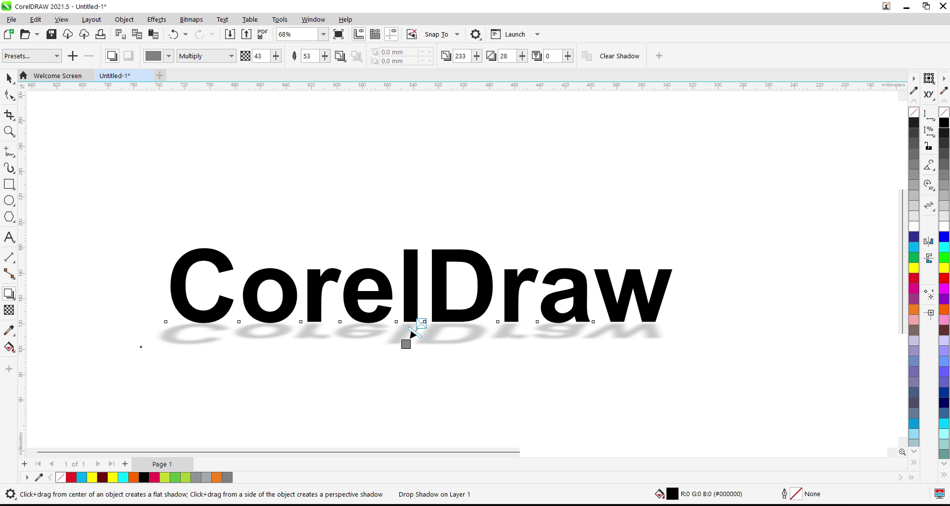
left_click(324, 56)
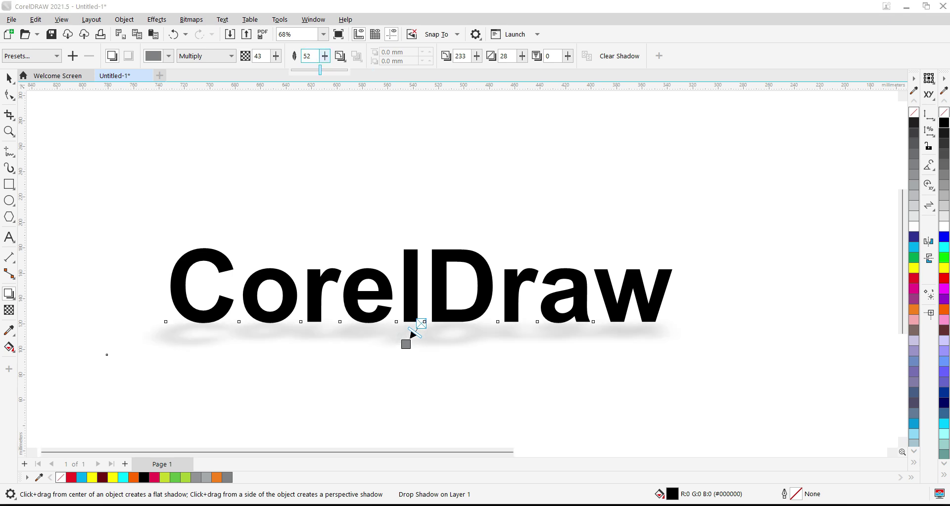
mouse_move(320, 70)
left_mouse_down()
mouse_move(308, 70)
mouse_move(319, 71)
left_mouse_up()
left_click(325, 55)
left_click(324, 55)
left_click(287, 152)
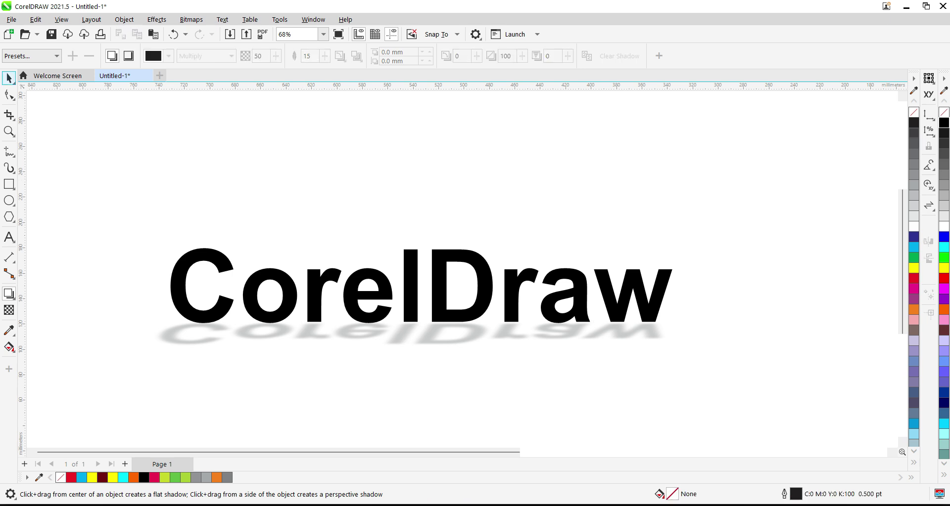
left_click(9, 78)
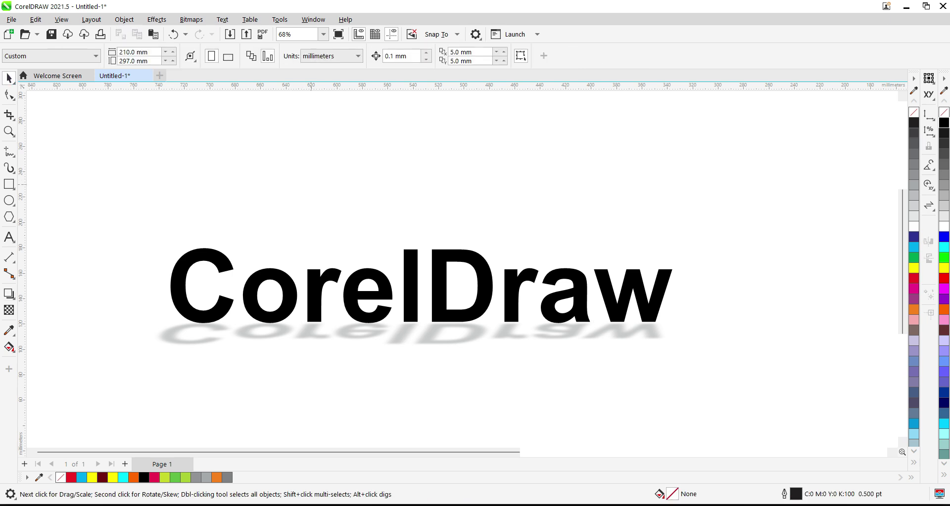
left_click(343, 328)
key("Escape")
left_click(10, 295)
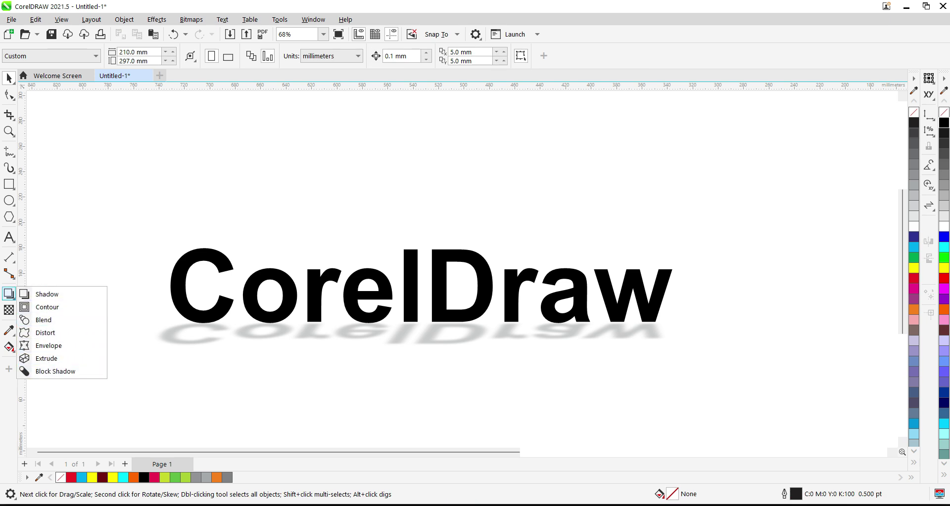
left_click(240, 231)
Undo all the drop shadow adjustments and the drop shadow itself to restore the plain black CorelDraw text, and deselect it
key("ctrl+z")
key("ctrl+z")
key("ctrl+shift+z")
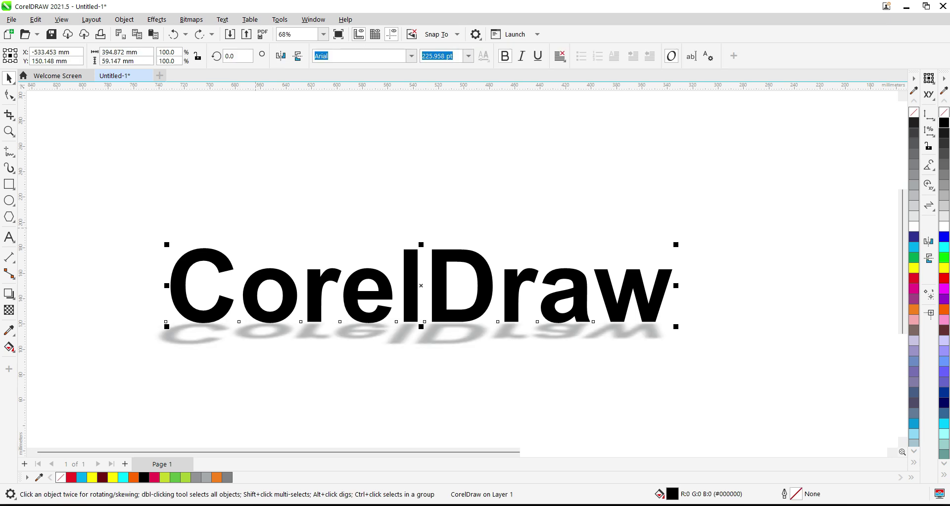
key("ctrl+z")
key("ctrl+z")
key("ctrl+z")
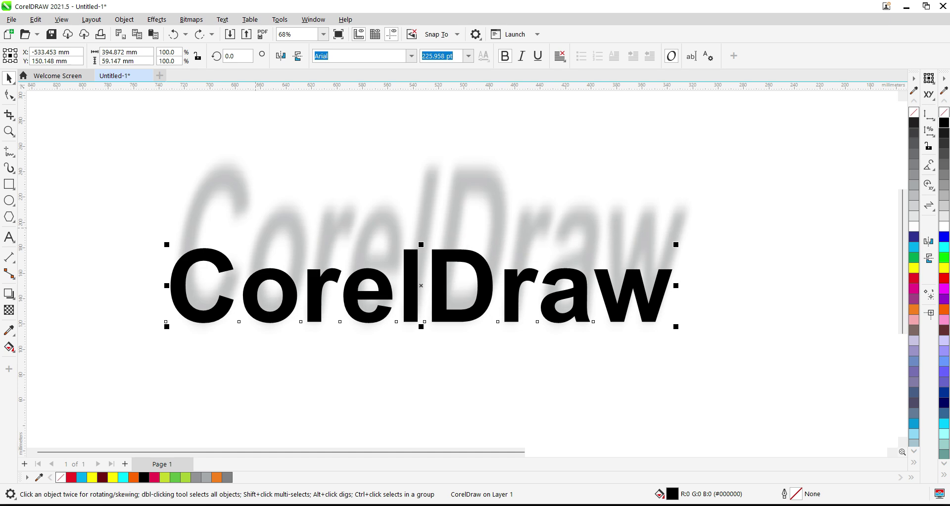
key("ctrl+z")
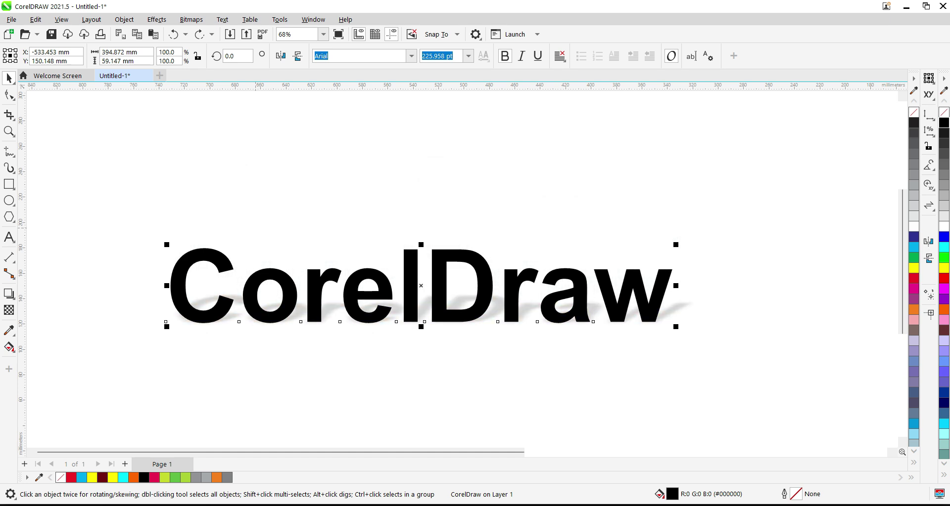
key("ctrl+z")
key("ctrl+z")
key("ctrl+z")
key("ctrl+z")
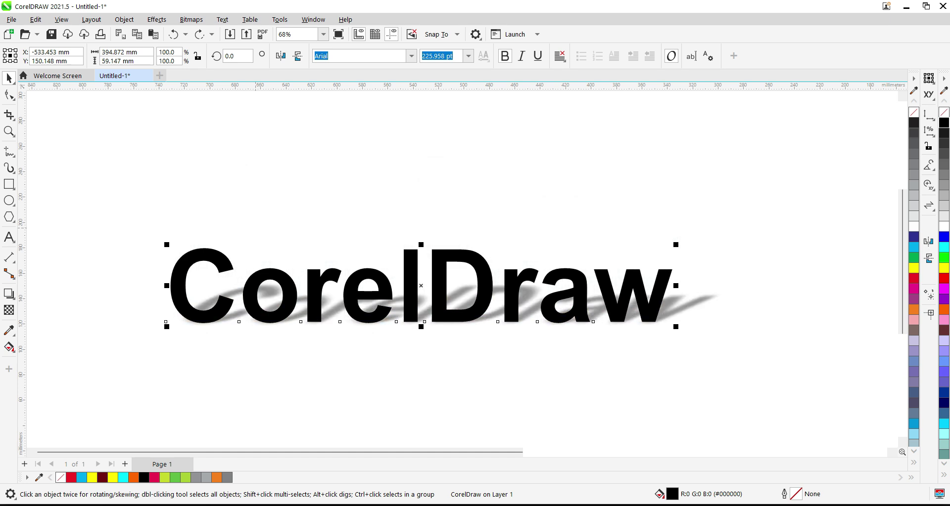
key("ctrl+z")
key("ctrl+z")
key("Escape")
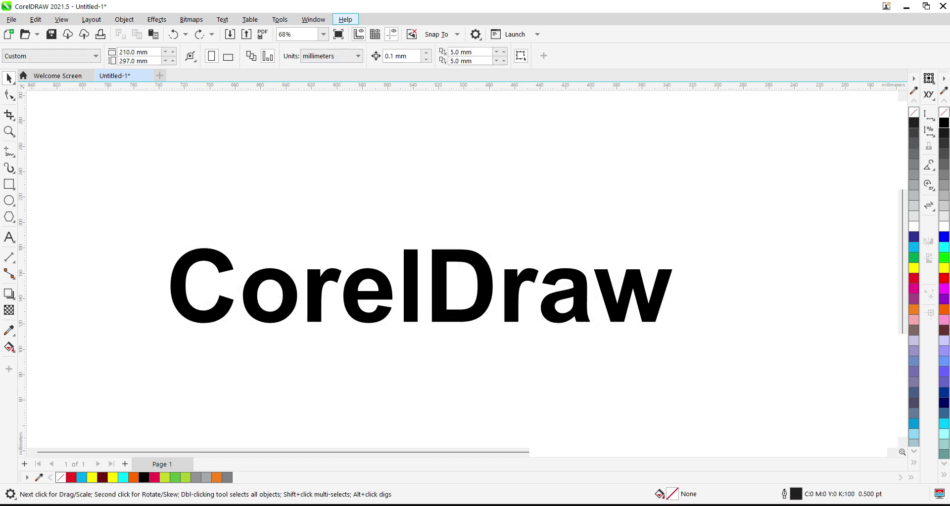
Check the program's version information and close it
left_click(346, 20)
left_click(380, 243)
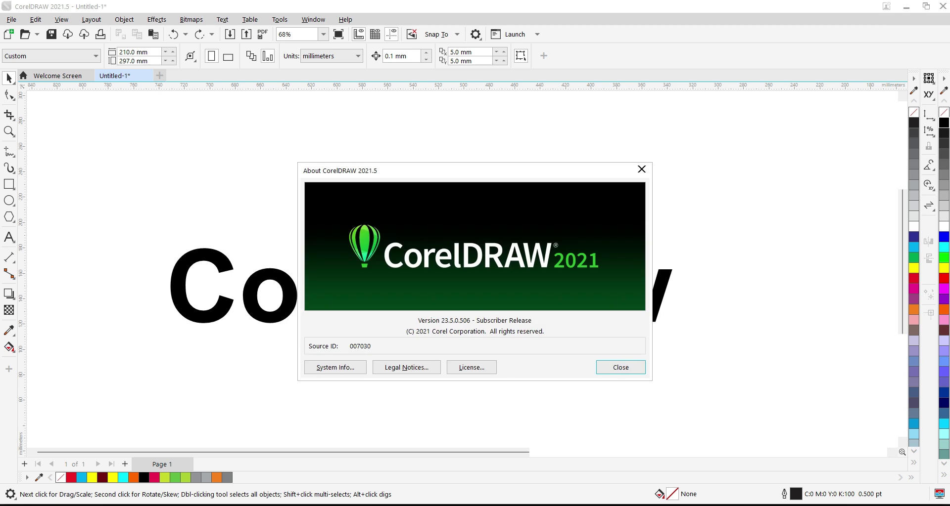
left_click(642, 169)
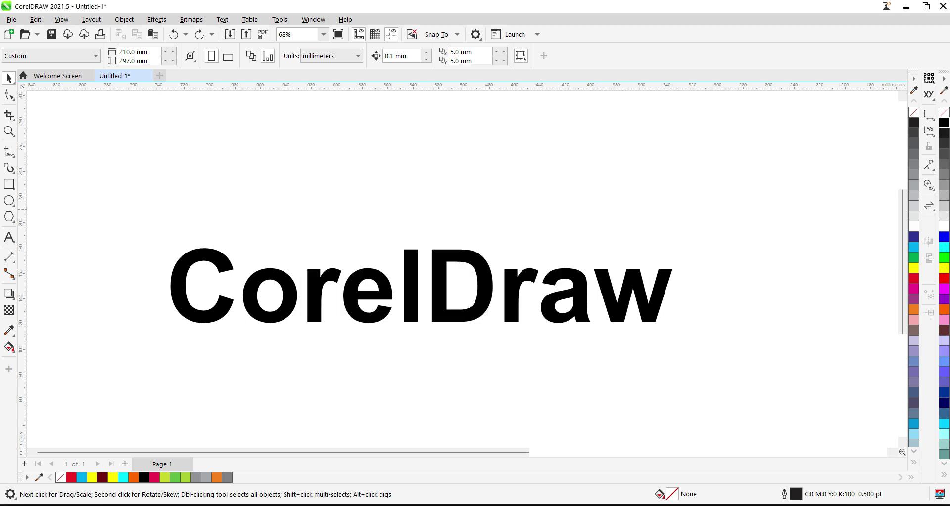
Add a block shadow to the CorelDraw text, about 18 mm deep and directed toward the upper right at about 62 degrees
left_click(479, 255)
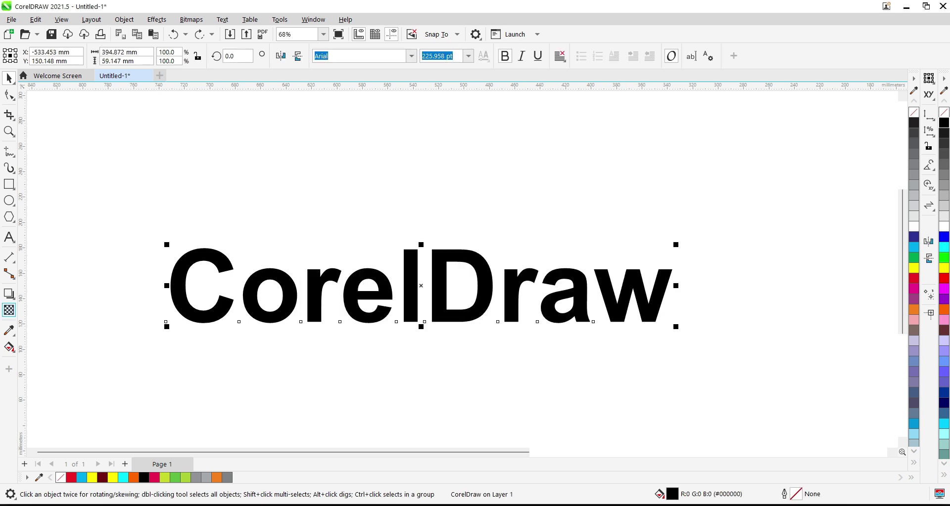
left_click(13, 298)
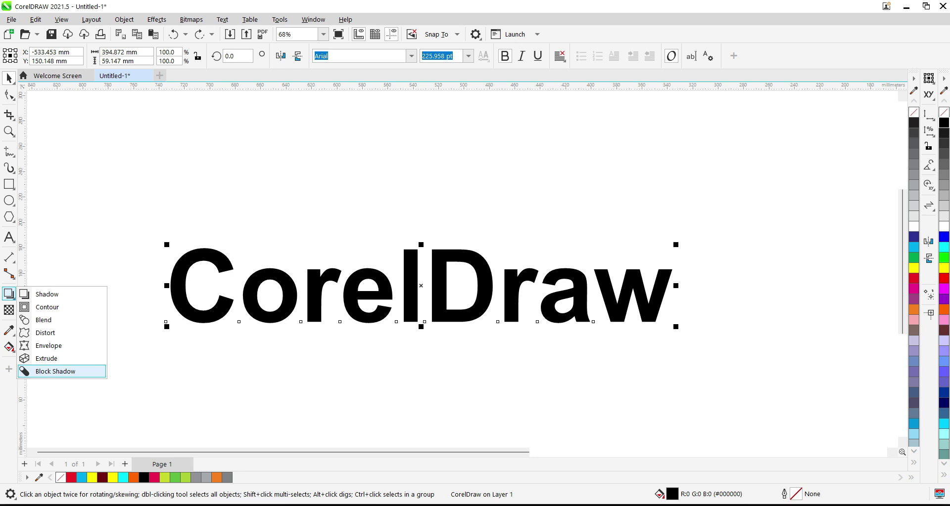
left_click(55, 371)
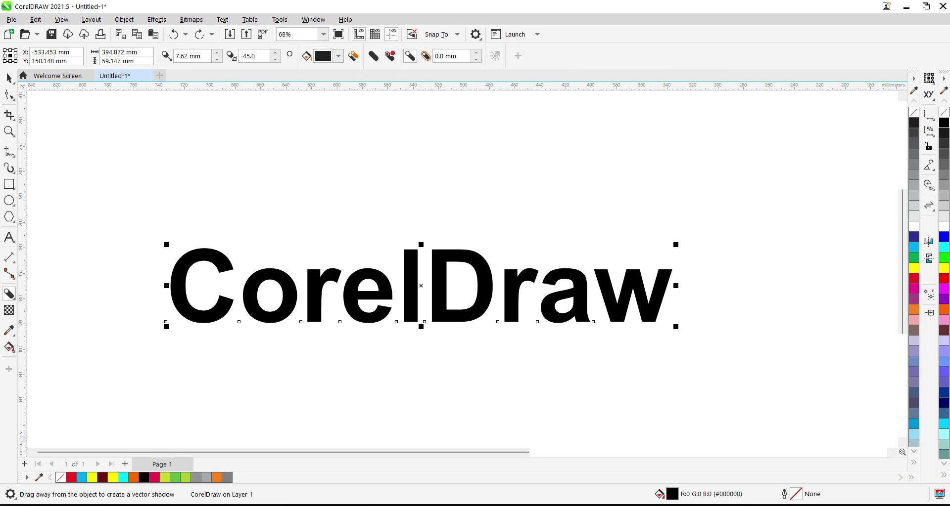
left_click_drag(421, 286, 421, 180)
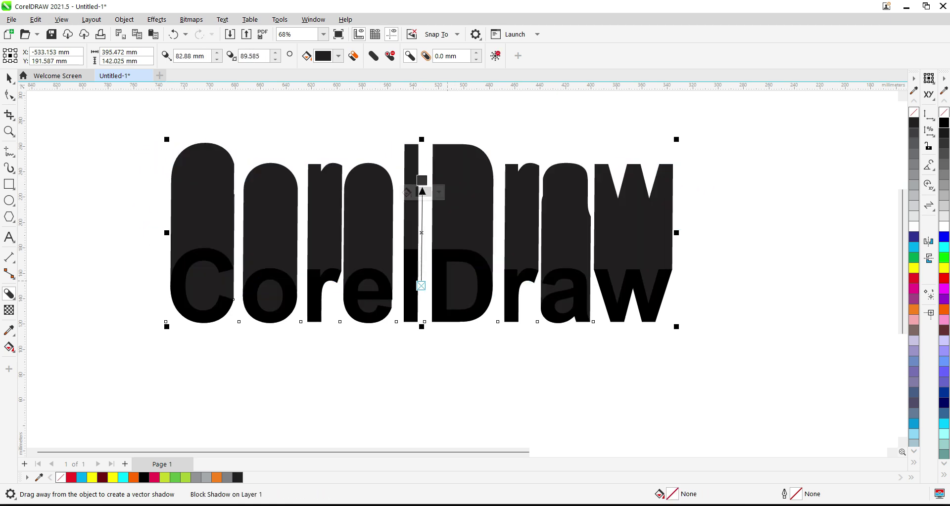
key("ctrl+z")
left_click_drag(420, 286, 461, 248)
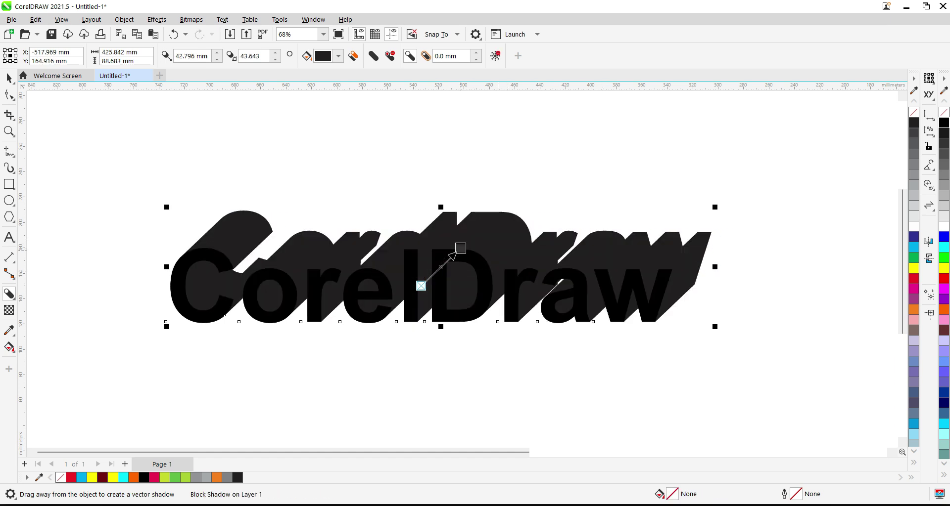
left_click_drag(460, 248, 432, 265)
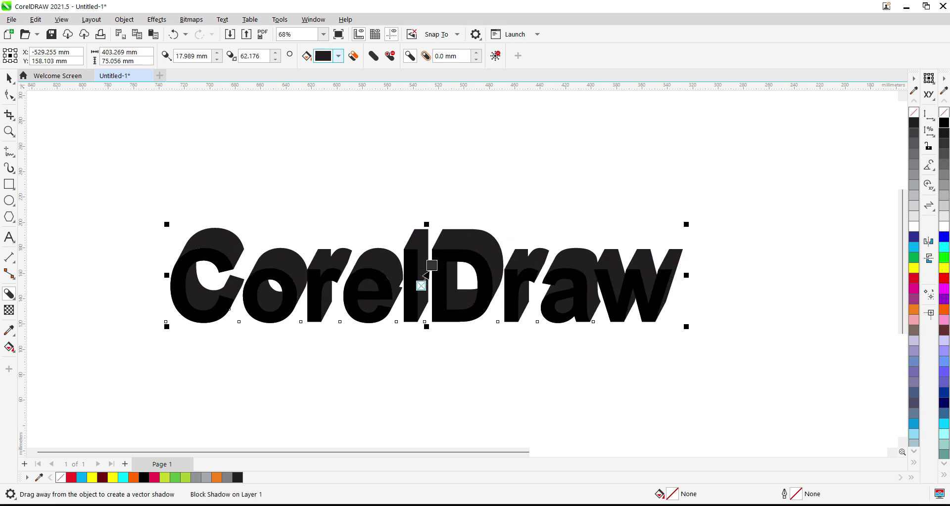
Set the block shadow's colour to blue (#0707ED)
left_click(338, 55)
left_click(402, 115)
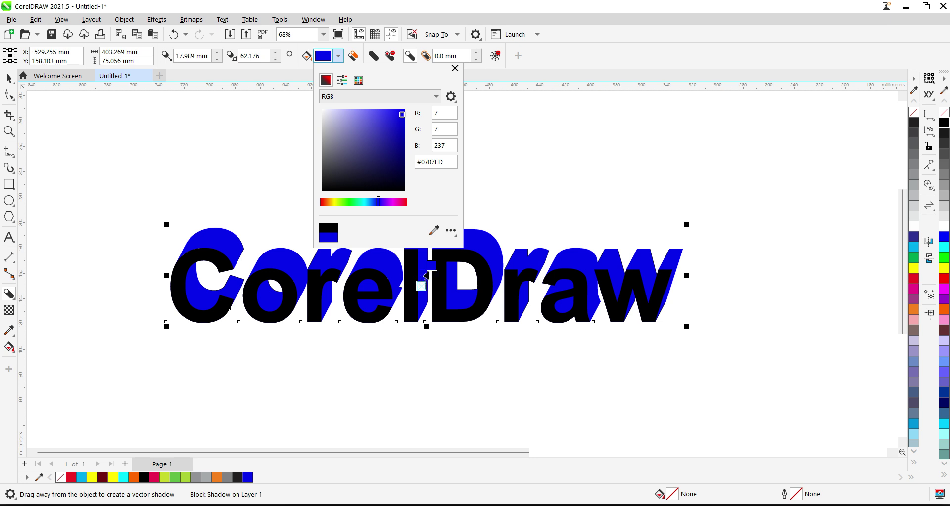
left_click(455, 68)
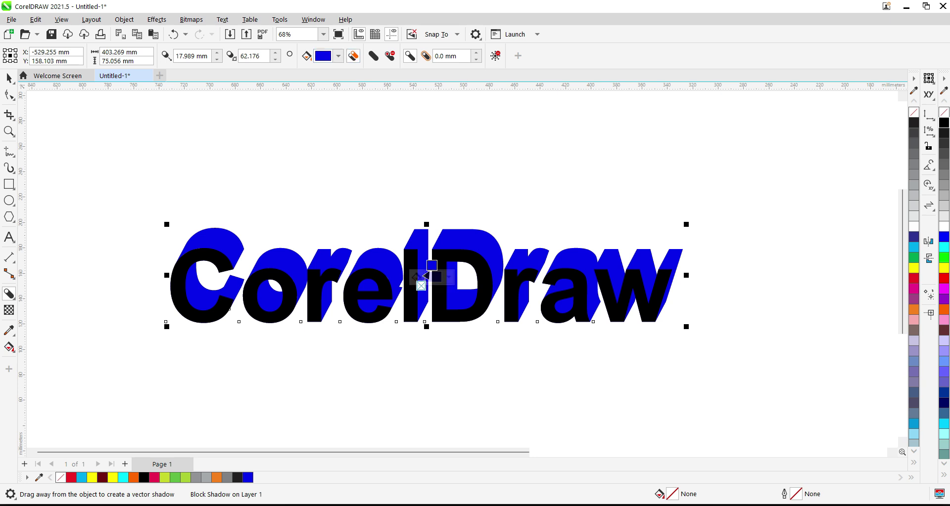
Try extending the block shadow to about 80 mm deep at about 37 degrees, and undo the change
left_click_drag(432, 266, 501, 224)
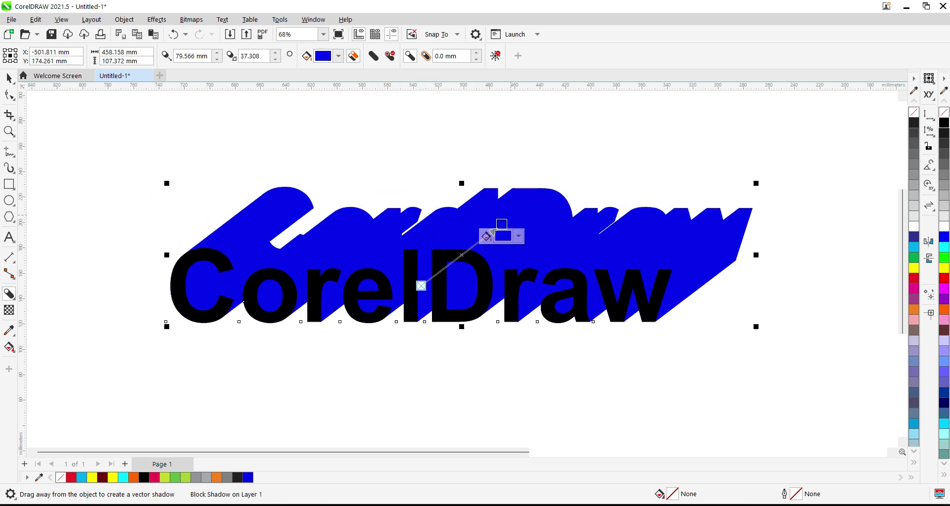
key("ctrl+z")
key("ctrl+z")
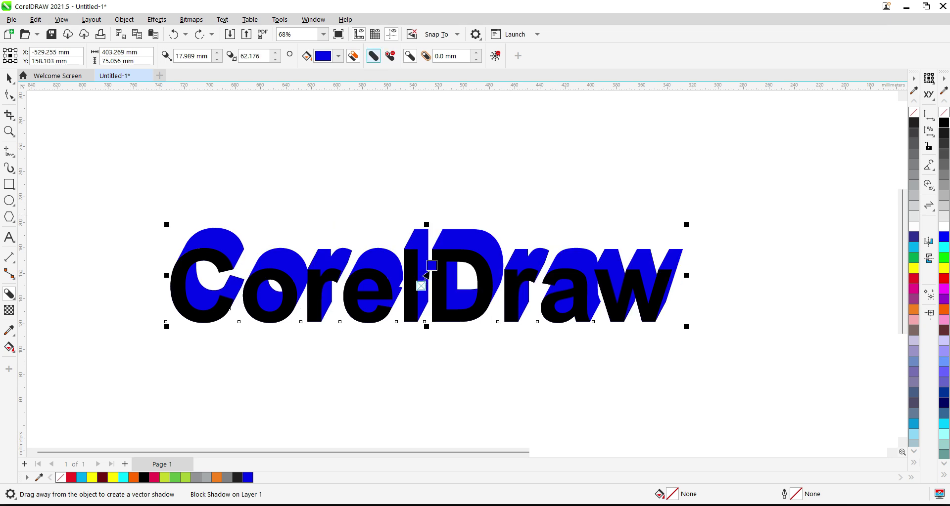
Try changing the block shadow's depth and direction, and undo all edits until the block shadow is removed from the CorelDraw text
left_click(374, 55)
left_click_drag(431, 265, 418, 250)
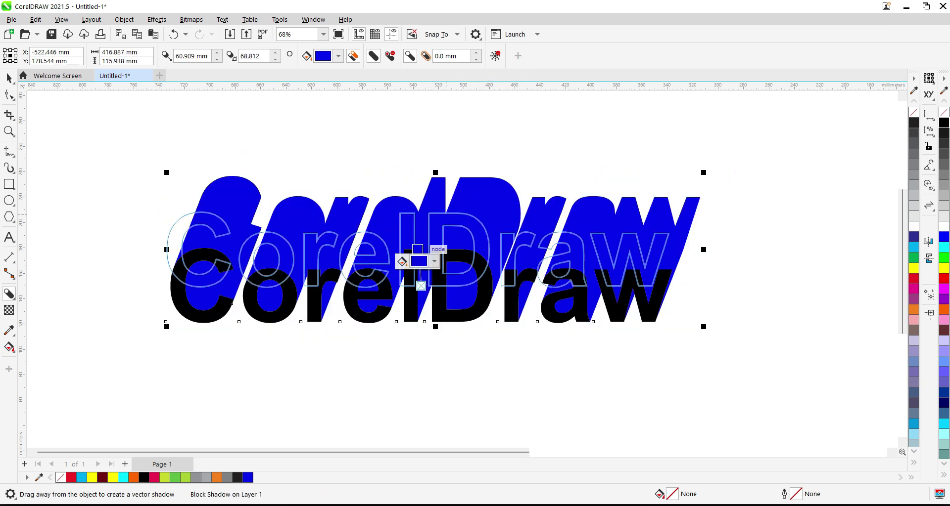
key("ctrl+z")
key("ctrl+z")
key("ctrl+z")
key("ctrl+z")
key("ctrl+z")
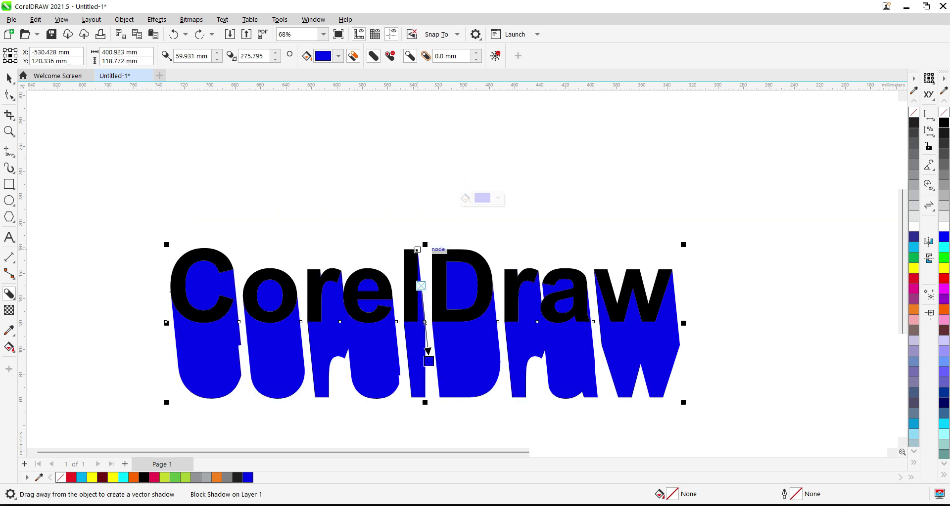
key("ctrl+z")
key("ctrl+z")
key("ctrl+z")
key("ctrl+z")
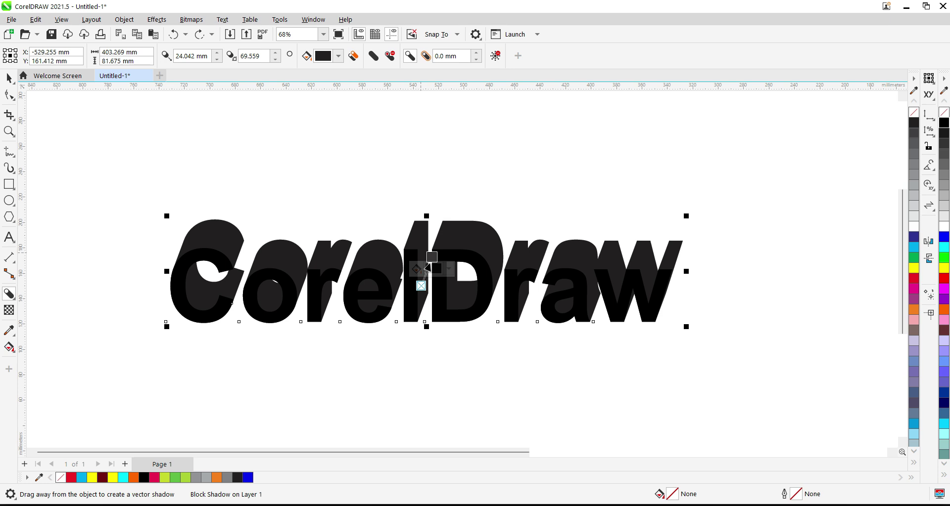
left_click(9, 294)
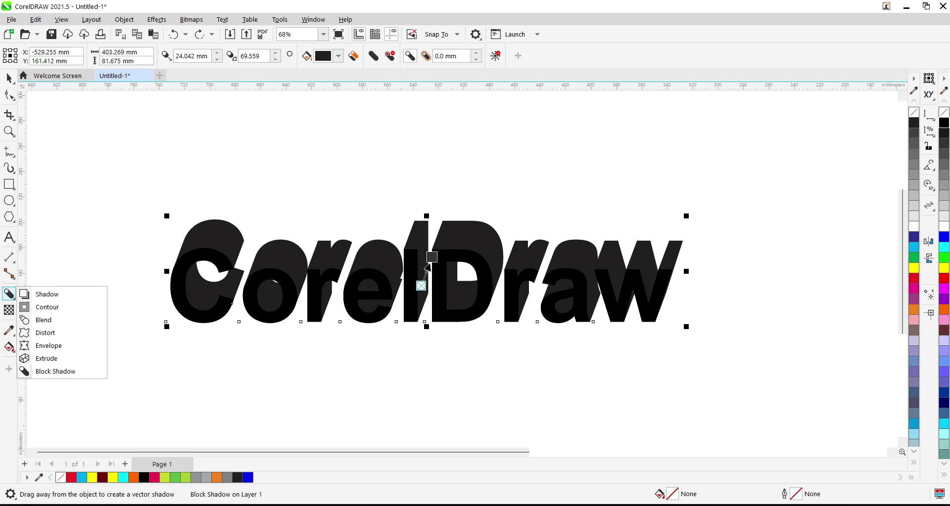
left_click(453, 290)
key("ctrl+z")
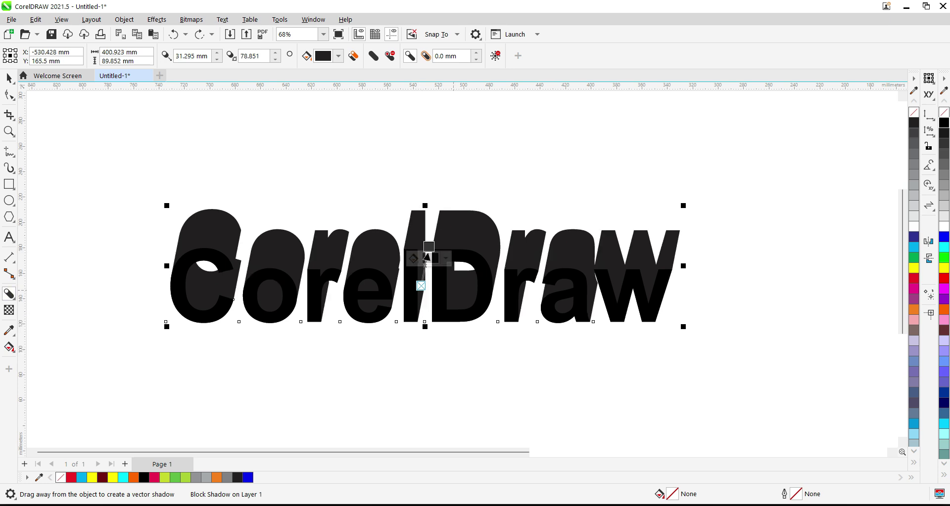
key("ctrl+z")
key("ctrl+z")
left_click(9, 294)
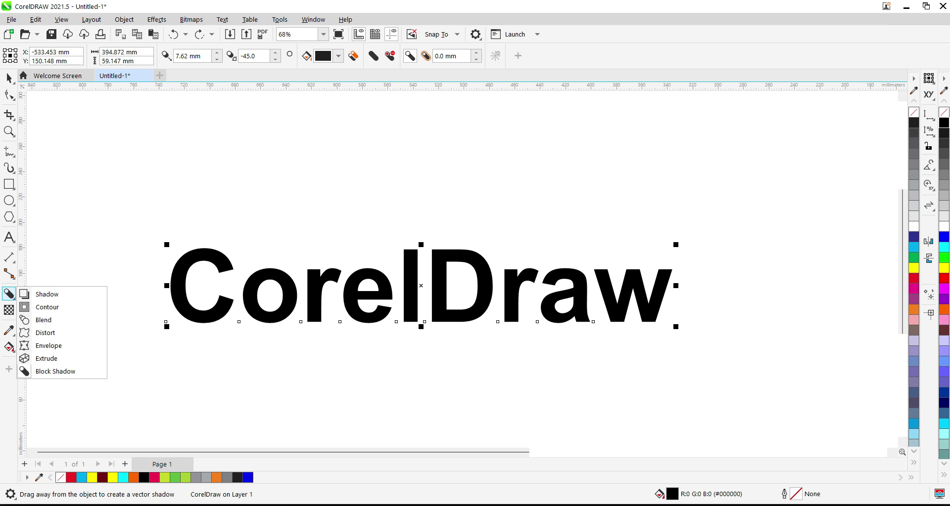
left_click(9, 78)
left_click(41, 79)
left_click(297, 187)
left_click(313, 297)
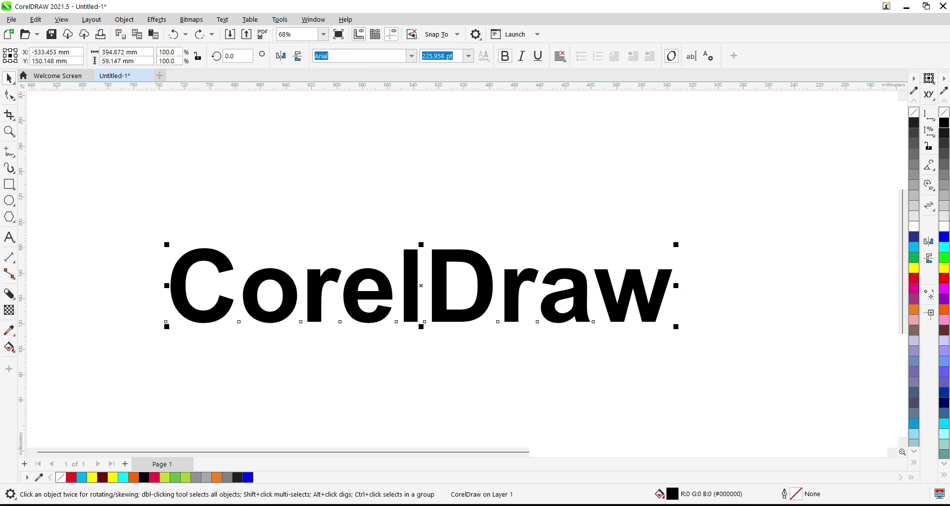
left_click(9, 294)
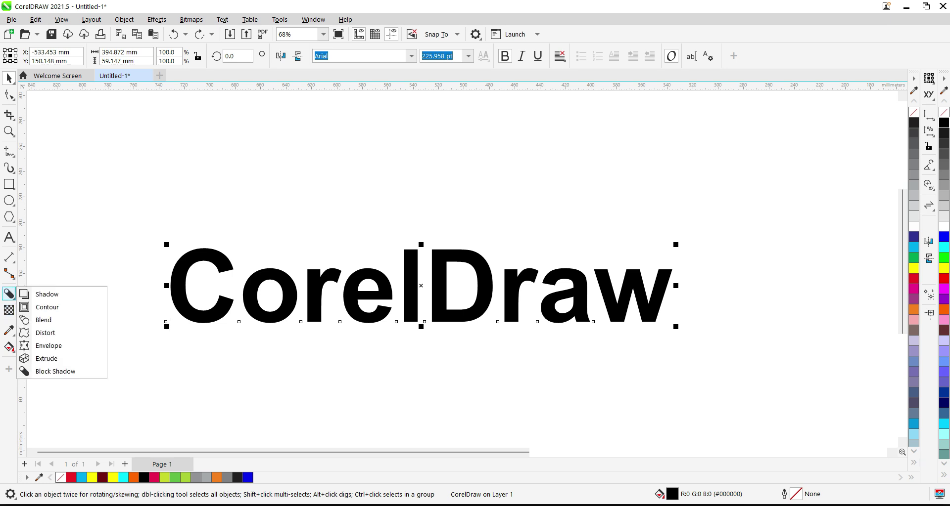
left_click(13, 299)
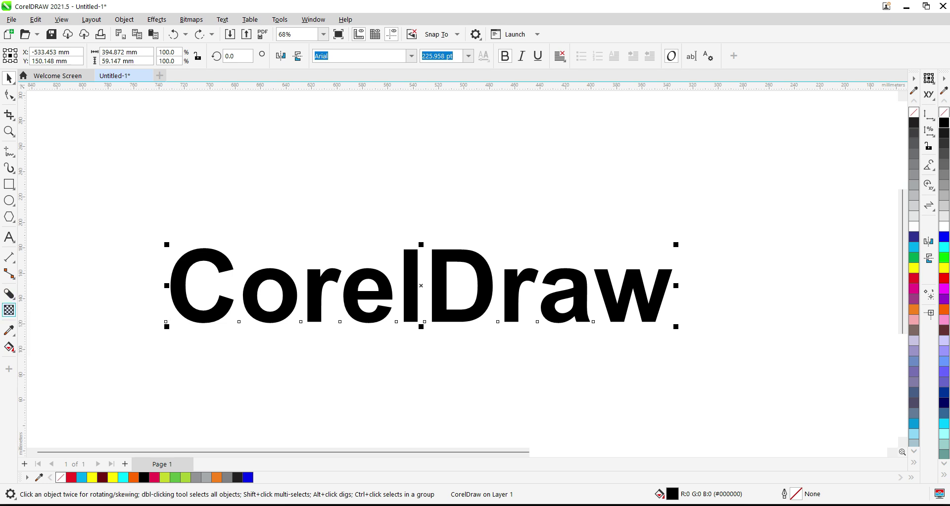
left_click(12, 296)
left_click(124, 233)
Try push-and-pull distortions on the CorelDraw text from several starting points, undoing each attempt
left_click(9, 293)
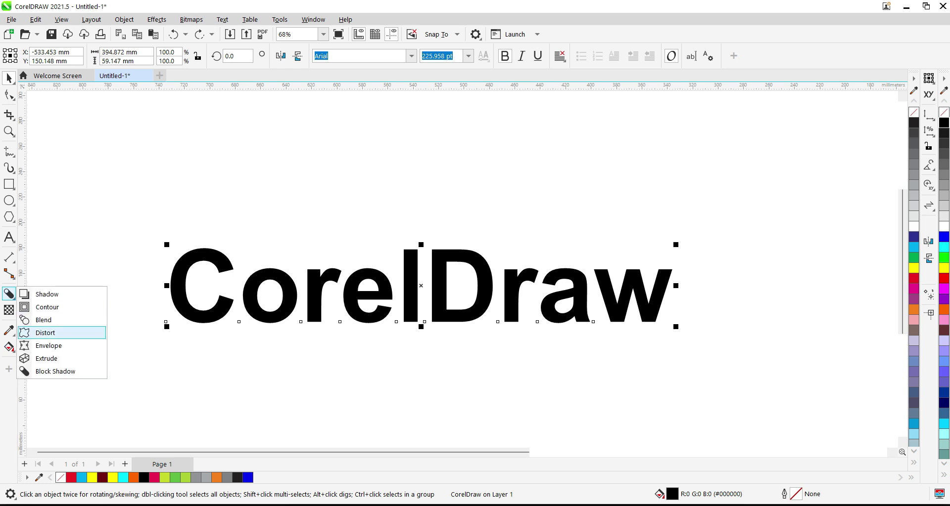
left_click(45, 333)
left_click_drag(436, 270, 432, 270)
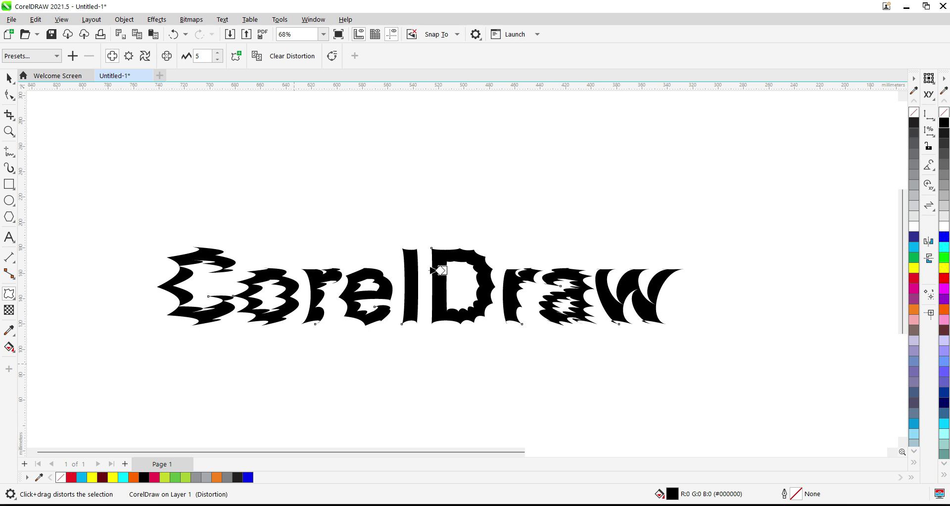
key("ctrl+z")
mouse_move(659, 293)
left_mouse_down()
mouse_move(678, 292)
mouse_move(660, 285)
left_mouse_up()
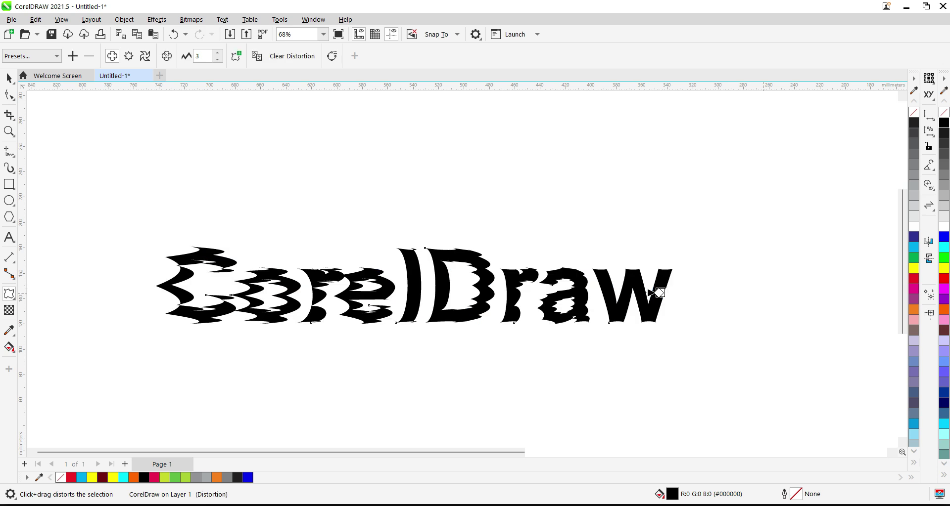
key("ctrl+z")
left_click_drag(321, 284, 325, 287)
key("ctrl+z")
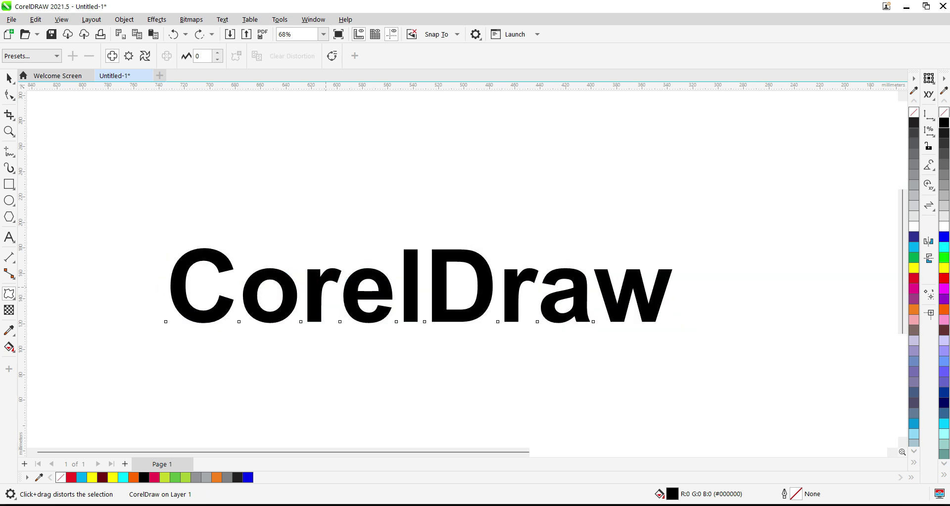
mouse_move(254, 275)
left_mouse_down()
mouse_move(256, 265)
mouse_move(243, 273)
left_mouse_up()
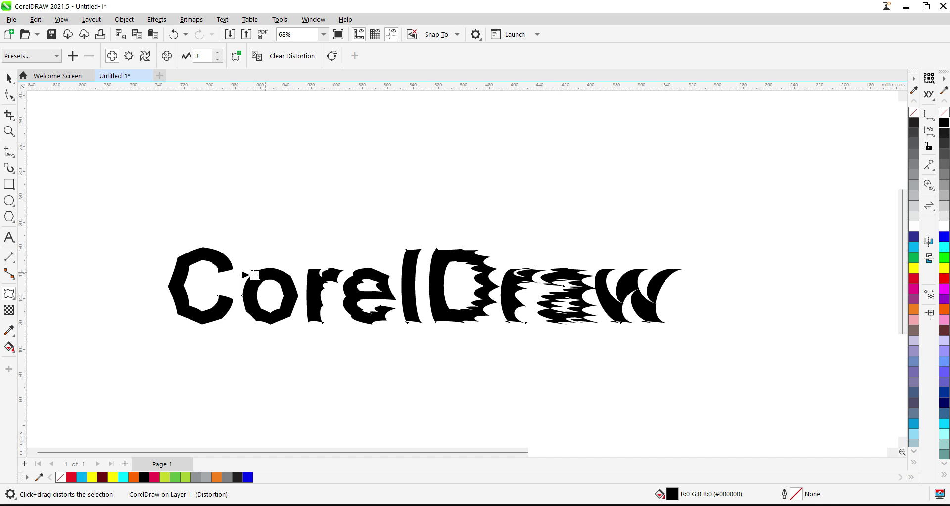
key("ctrl+z")
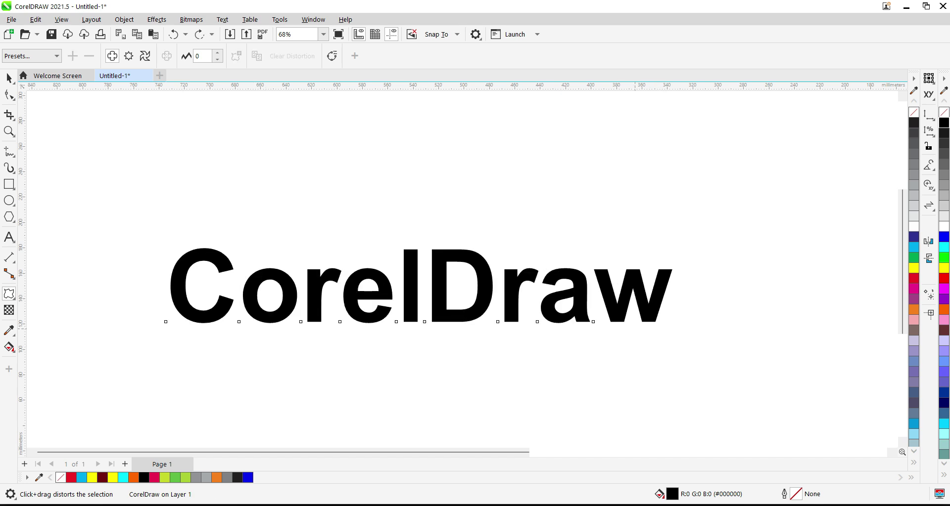
Draw a rectangle beside the end of the CorelDraw text and apply a push-and-pull distortion with an amplitude of about 76
left_click(9, 184)
left_click_drag(729, 231, 819, 344)
left_click(8, 294)
left_click_drag(818, 294, 834, 294)
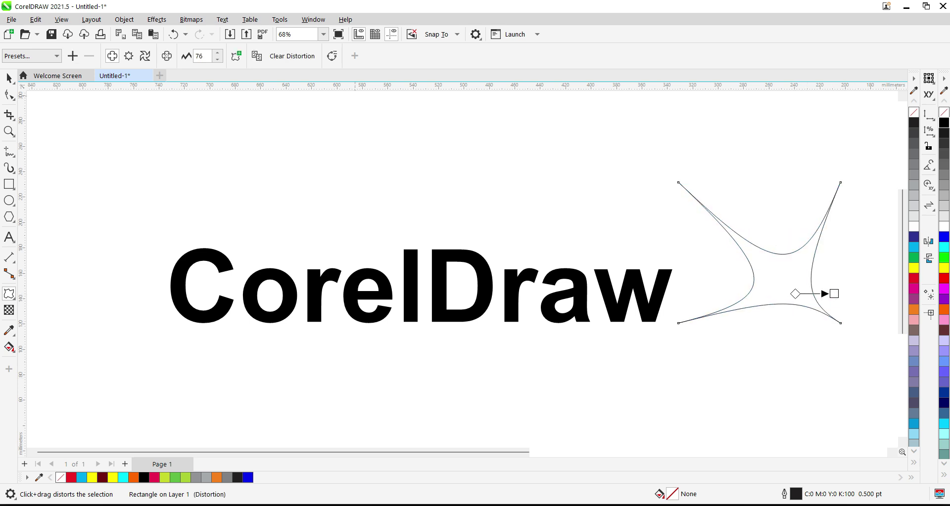
Draw a three-sided polygon above the start of the CorelDraw text and apply a push-and-pull distortion with an amplitude of 100
left_click(9, 78)
left_click(9, 217)
mouse_move(145, 134)
left_mouse_down()
mouse_move(217, 199)
mouse_move(183, 178)
left_mouse_up()
left_click(9, 293)
left_click_drag(268, 178, 234, 177)
left_click(9, 78)
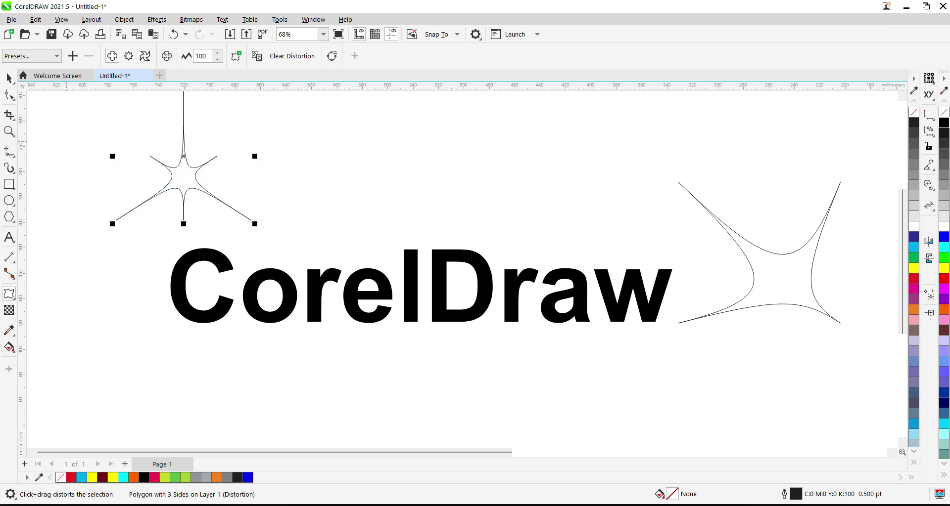
Delete the distorted polygon and the distorted rectangle
scroll(452, 185, "down", 4)
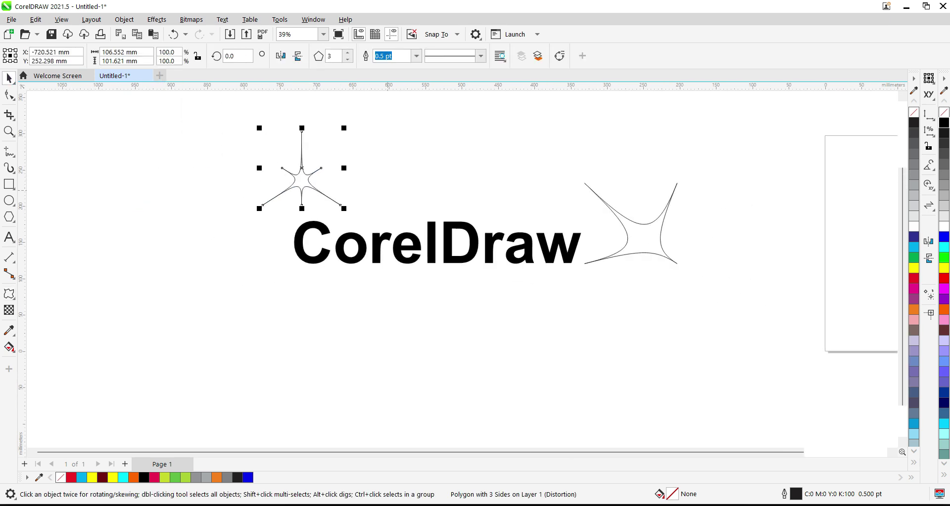
key("Delete")
left_click(651, 235)
key("Delete")
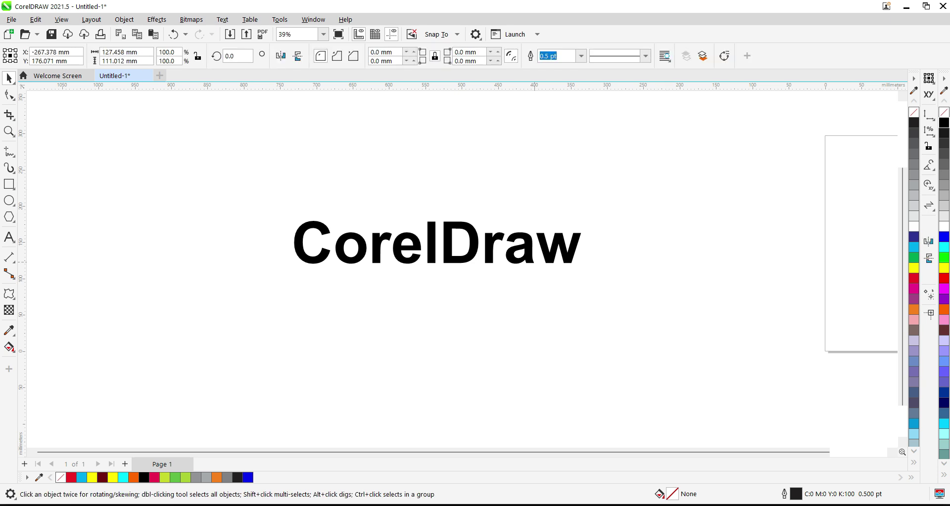
Duplicate the CorelDraw text to the upper left of the original and scale the copy down to about 115 mm wide
left_click_drag(489, 246, 240, 167)
right_click(240, 167)
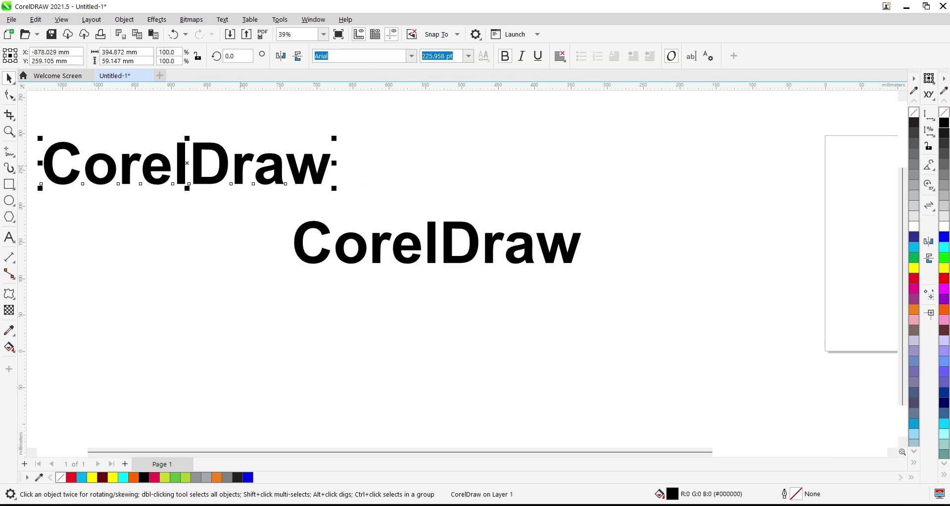
left_click_drag(334, 188, 128, 156)
Blend the small CorelDraw copy into the large CorelDraw text and set the number of blend steps to 5
left_click(9, 294)
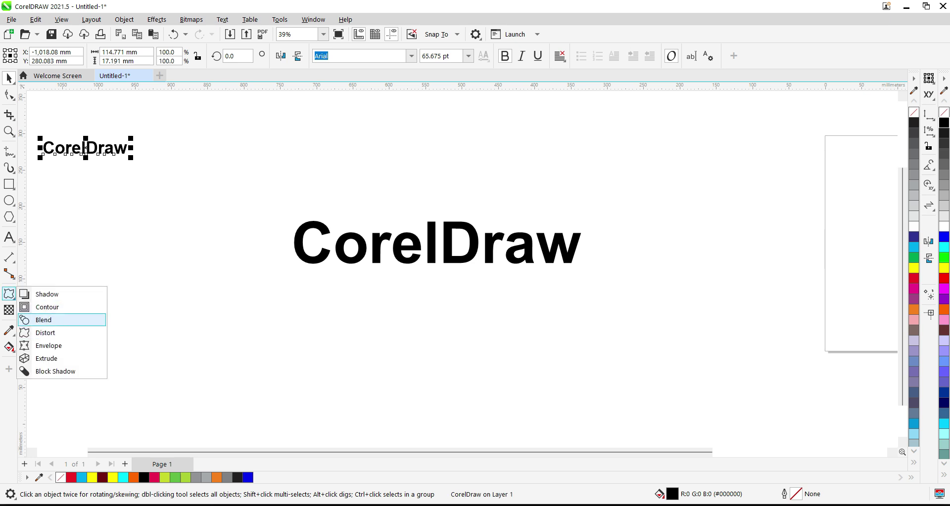
left_click(44, 320)
left_click_drag(85, 148, 437, 242)
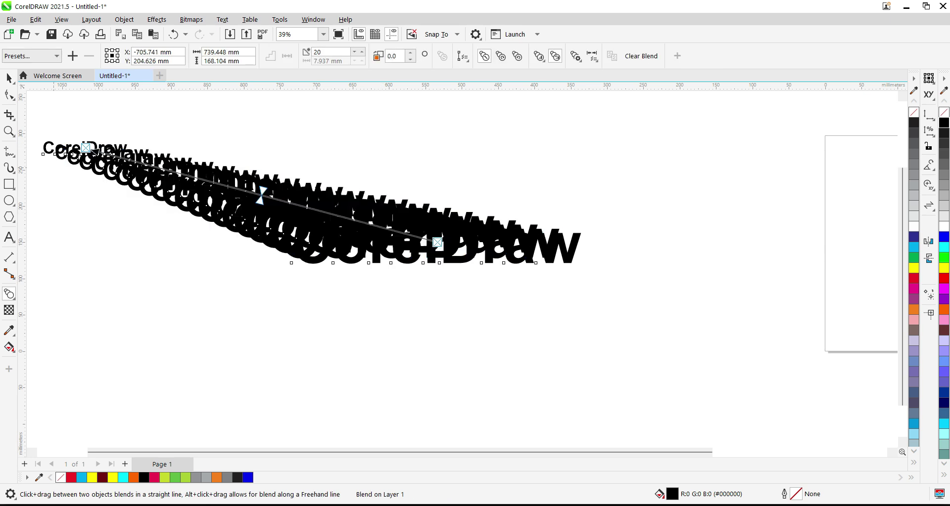
scroll(62, 147, "up", 4)
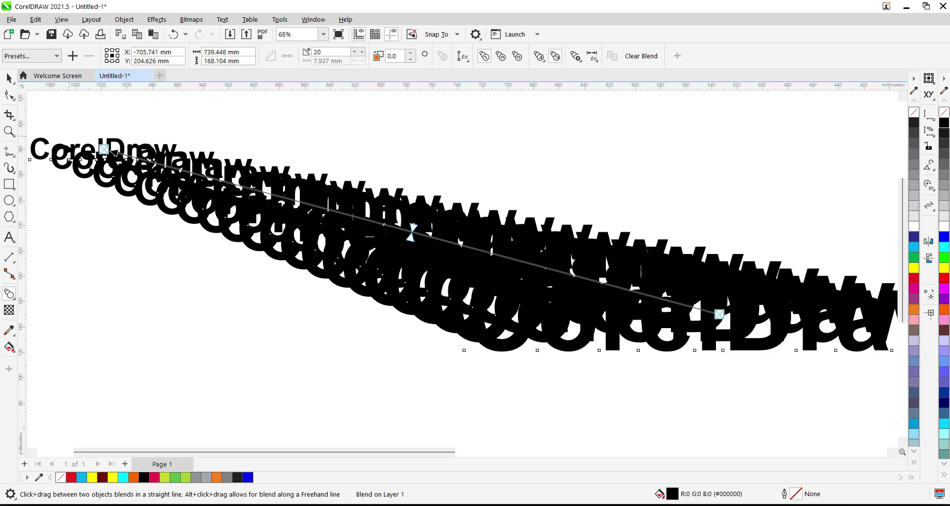
scroll(264, 116, "down", 2)
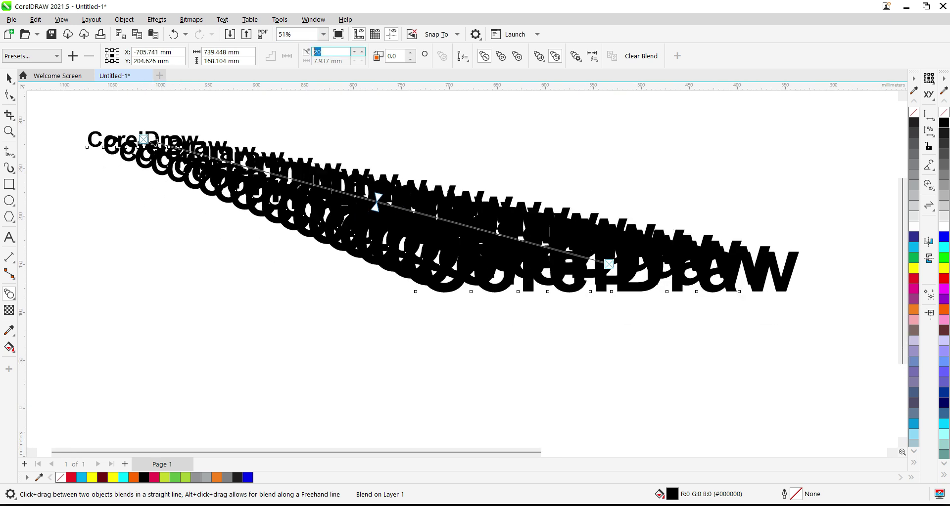
type("5")
key("Return")
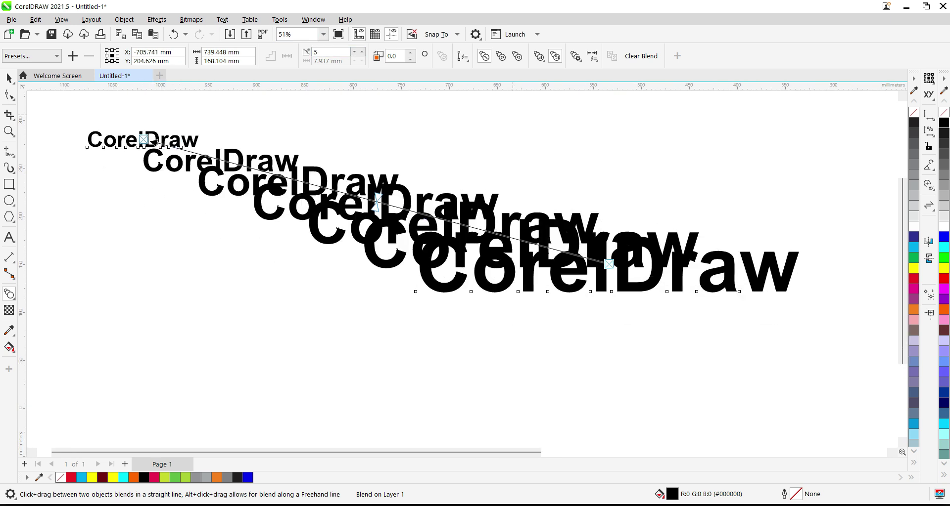
Move the small CorelDraw end of the blend above the large text, to about X -605 mm and Y 562 mm
double_click(326, 52)
key("space")
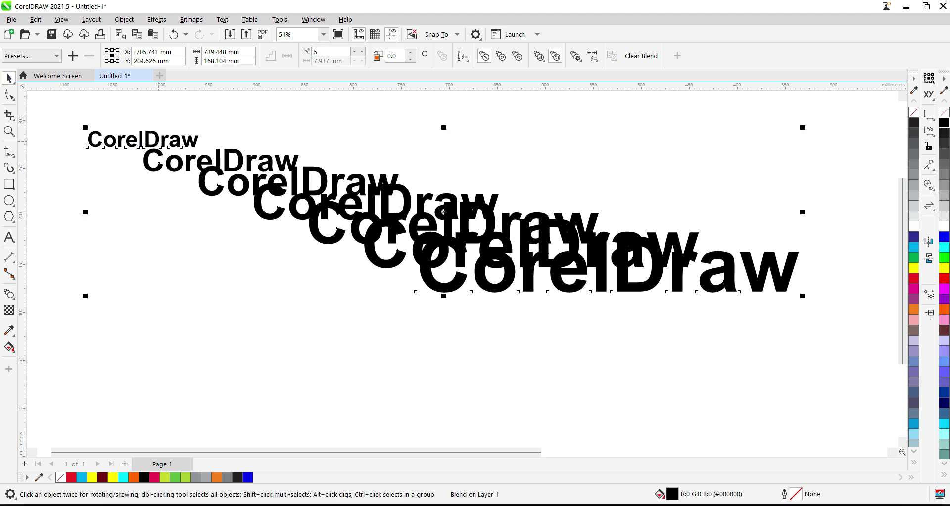
left_click(443, 212)
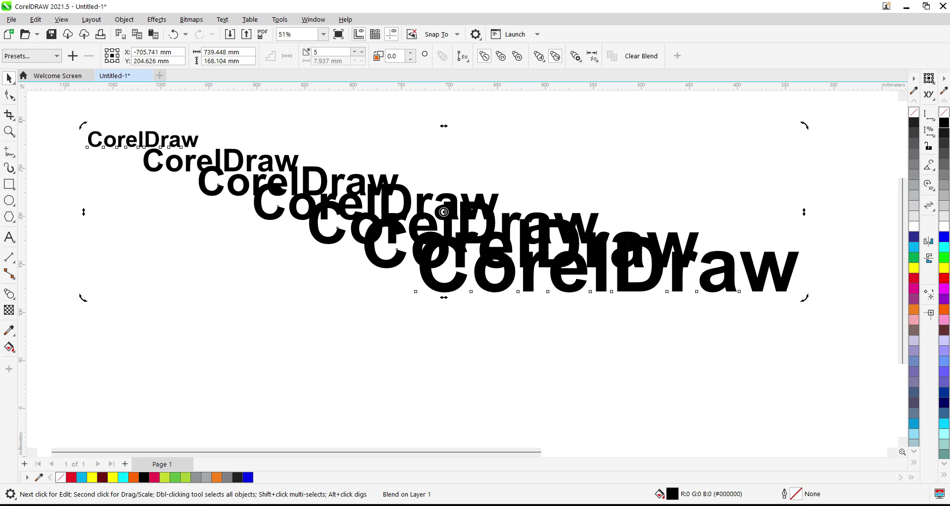
left_click(9, 294)
mouse_move(145, 140)
left_mouse_down()
mouse_move(364, 138)
mouse_move(402, 95)
mouse_move(403, 122)
mouse_move(477, 122)
mouse_move(499, 110)
left_mouse_up()
scroll(412, 129, "down", 2)
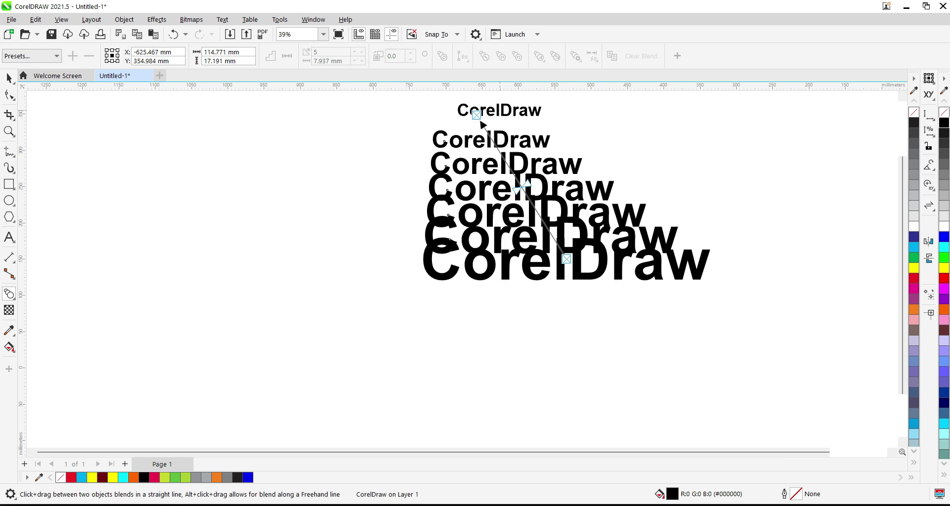
scroll(519, 331, "down", 2)
mouse_move(510, 219)
left_mouse_down()
mouse_move(506, 166)
mouse_move(517, 145)
left_mouse_up()
key("space")
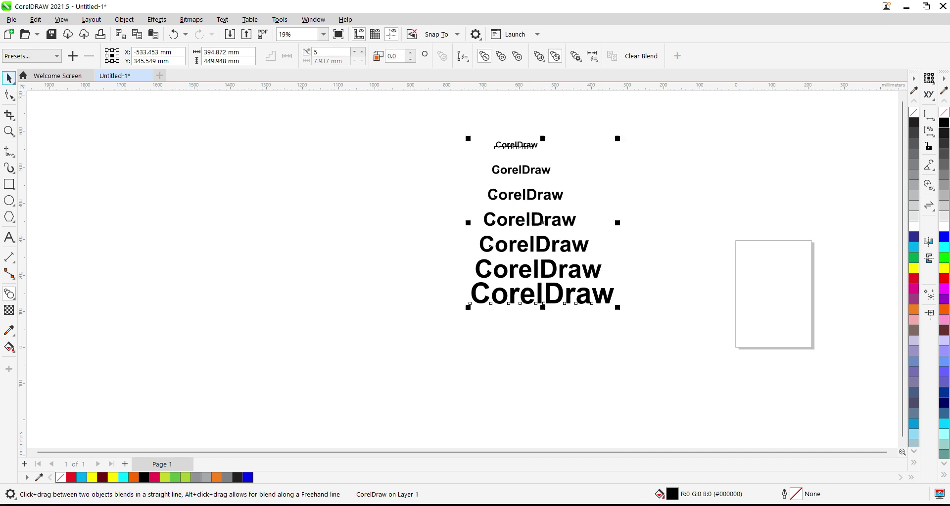
Fill the blend's small top text with red (#FF0000) and its large bottom text with dark blue (#000066)
scroll(535, 145, "up", 2)
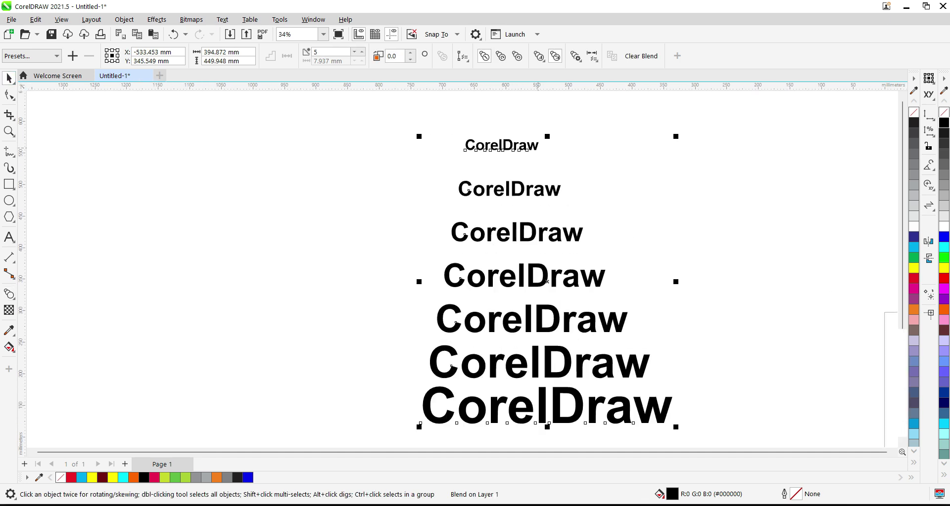
left_click(562, 148)
left_click(518, 143)
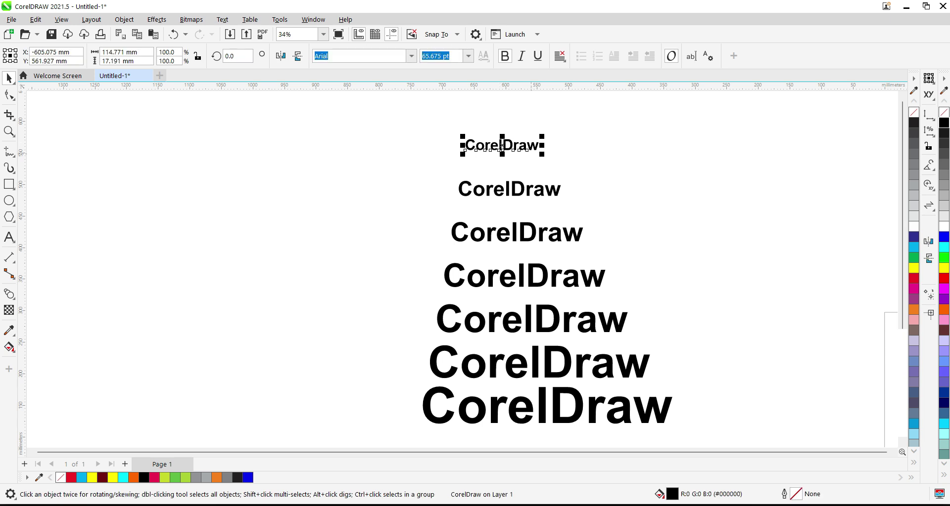
left_click(943, 279)
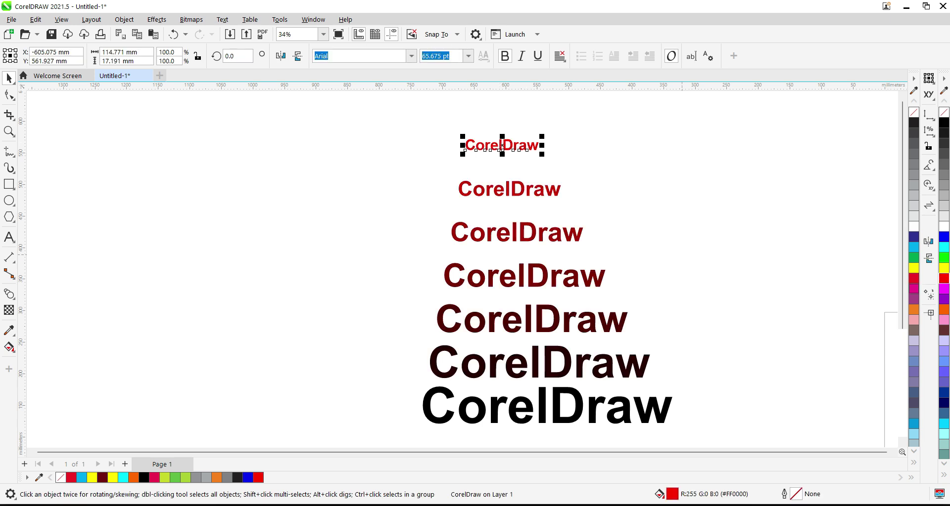
left_click(647, 406)
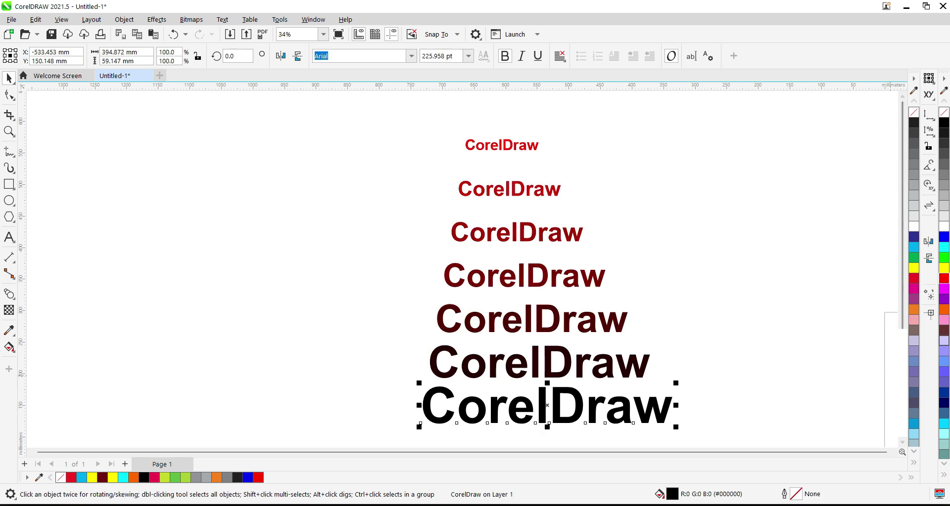
left_click(943, 403)
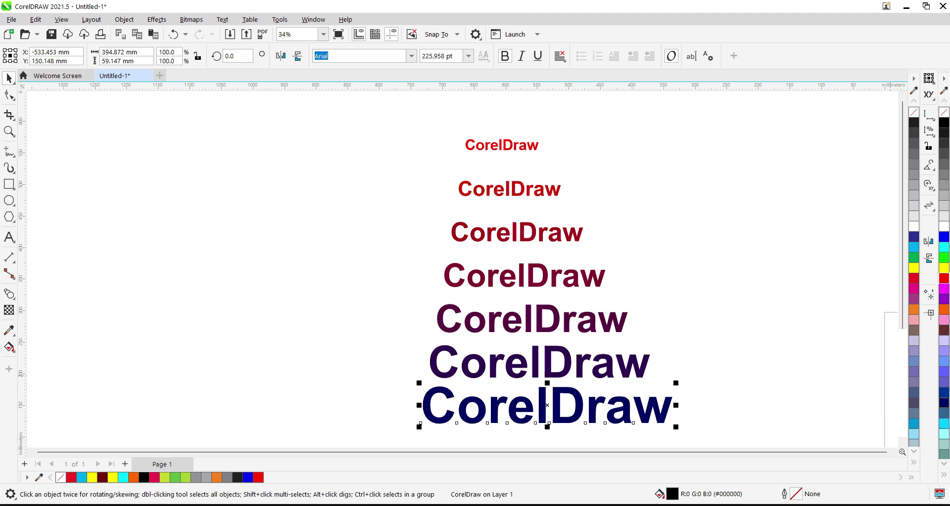
scroll(943, 406, "down", 4)
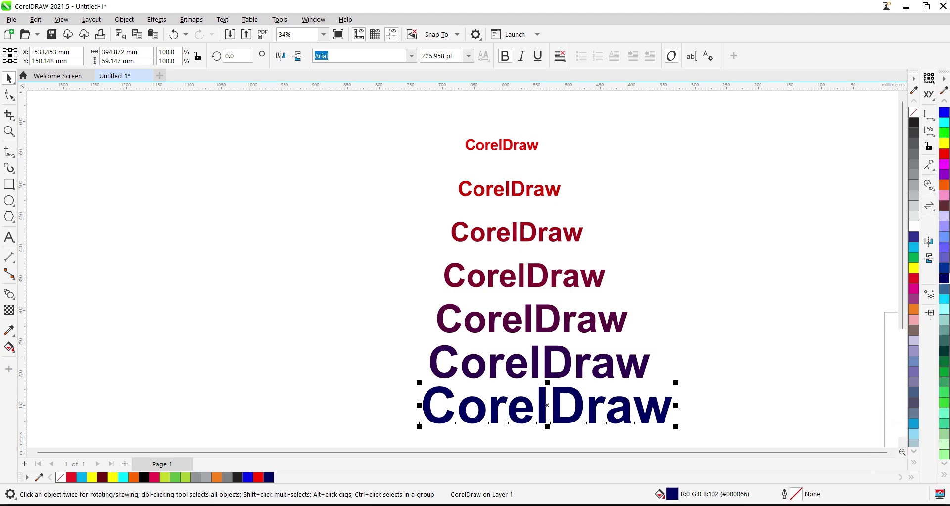
Fill the blend's large bottom text with green (#009933) and move its small top text to about X -585 mm, Y 541 mm
left_click(944, 362)
left_click(943, 372)
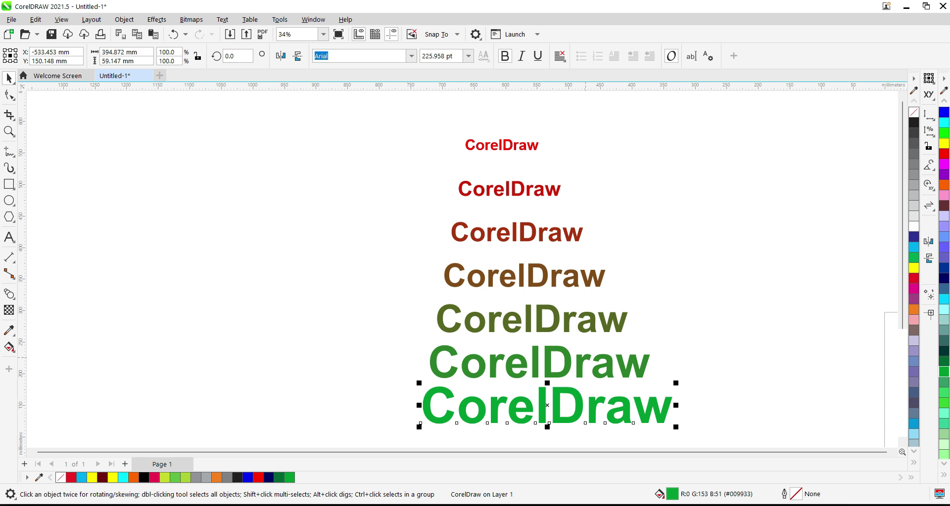
left_click_drag(527, 147, 540, 160)
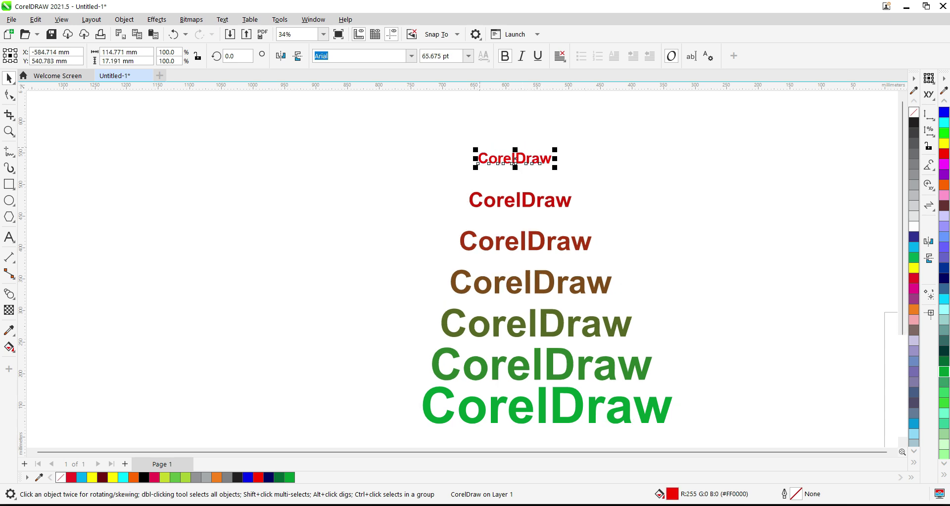
Try the clockwise and counterclockwise colour progressions on the CorelDraw text blend and settle on the clockwise blend
left_click(9, 293)
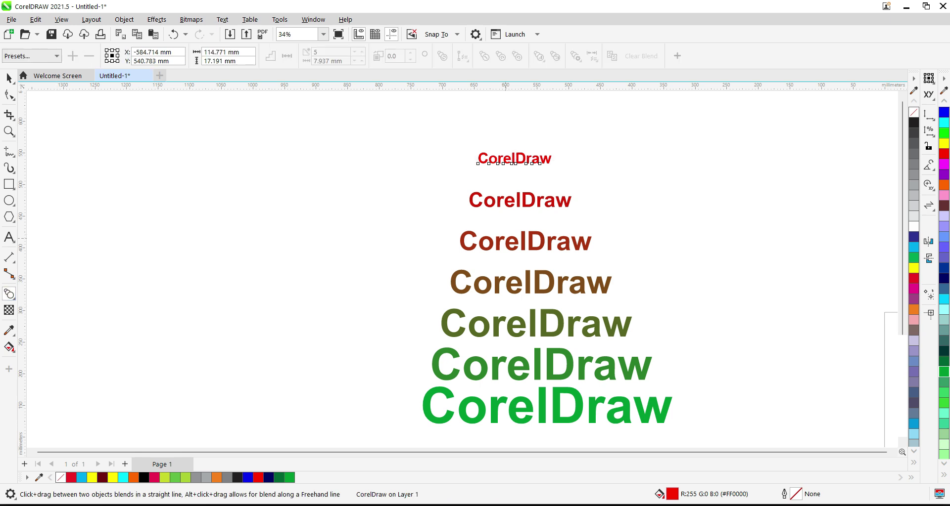
left_click(507, 245)
left_click(501, 56)
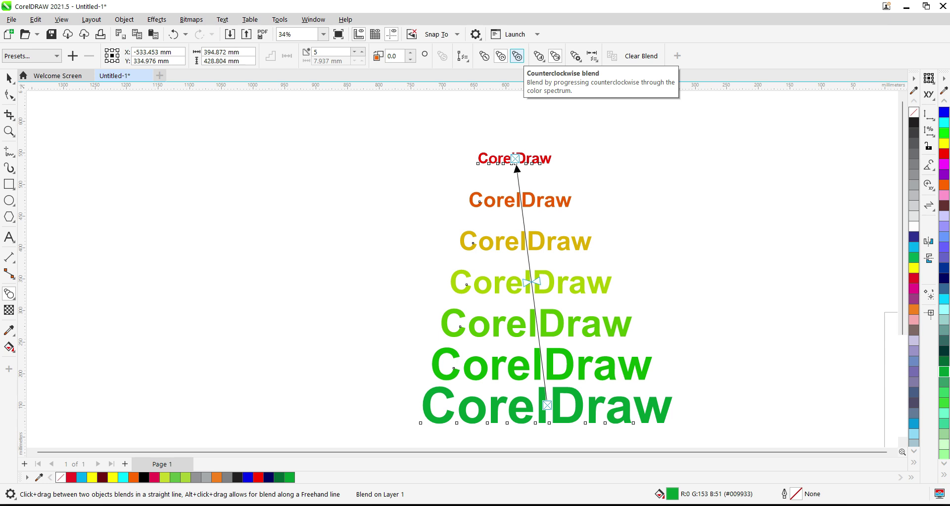
left_click(517, 56)
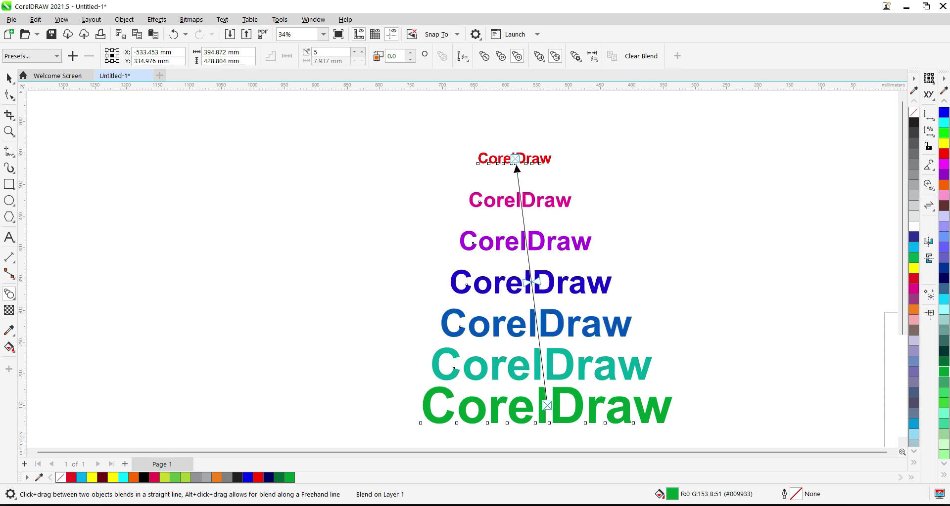
left_click(500, 56)
Adjust the blend's linked object and colour acceleration so the intermediate texts gather toward the small red text
left_click(539, 56)
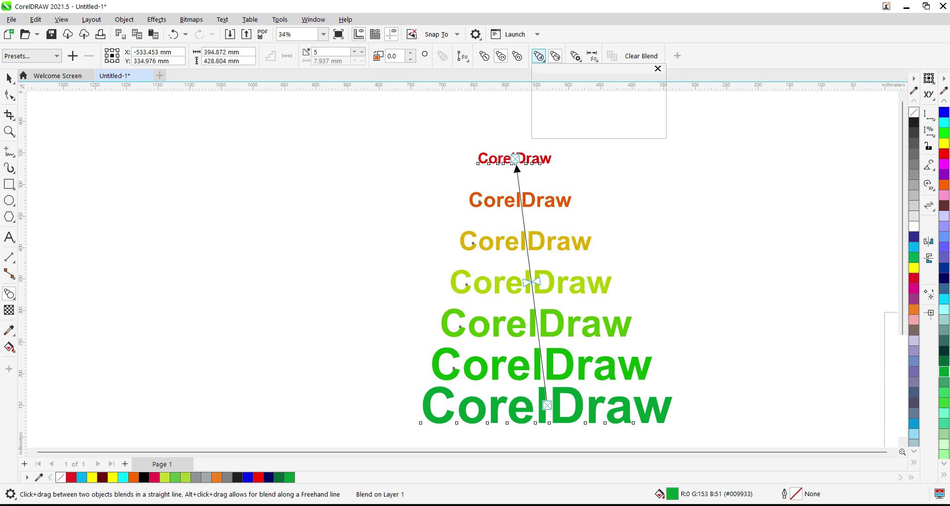
left_click_drag(613, 97, 616, 96)
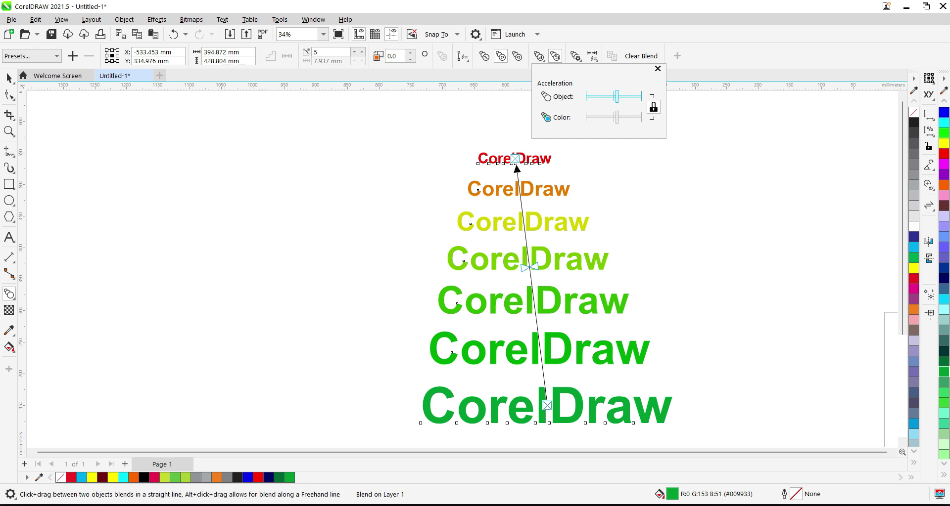
left_click(575, 56)
left_click(576, 56)
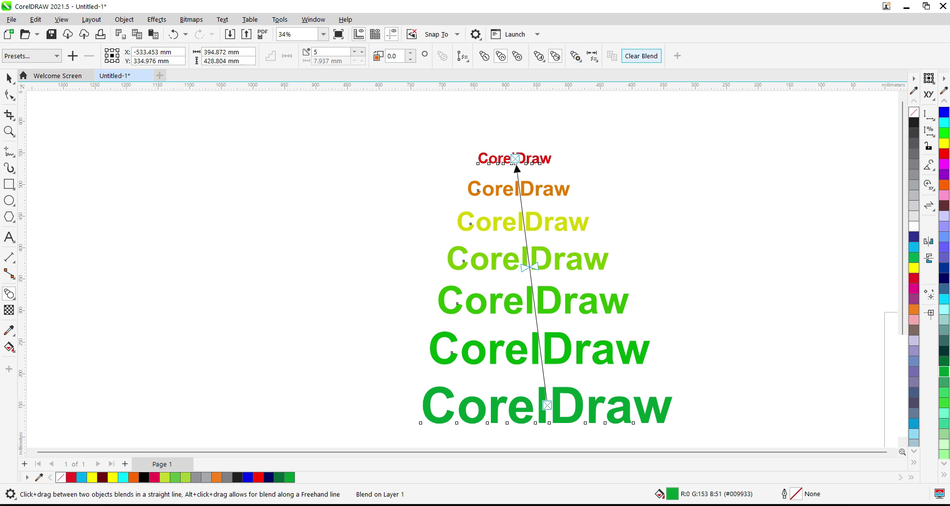
left_click(462, 56)
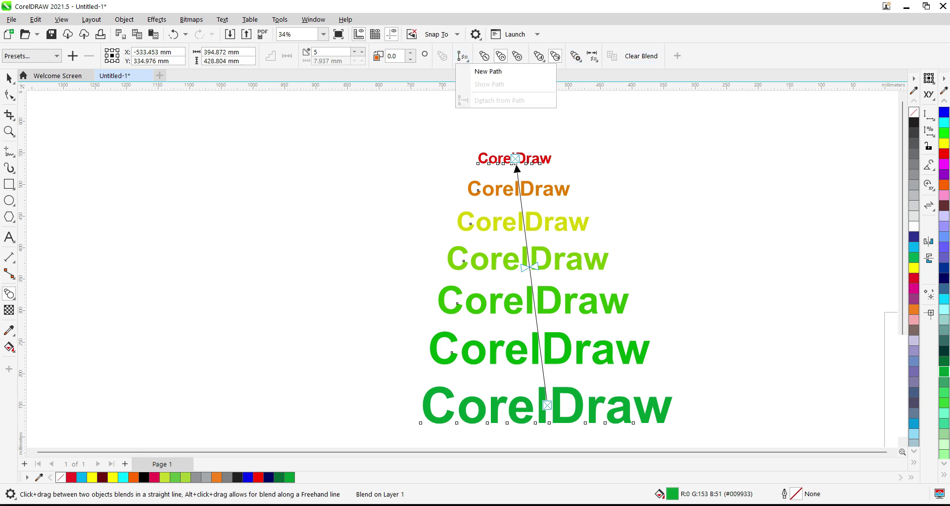
left_click(9, 78)
left_click(297, 148)
Apply an envelope to the large green bottom text and pull the middle of its upper edge upward
left_click(513, 161)
left_click(475, 162)
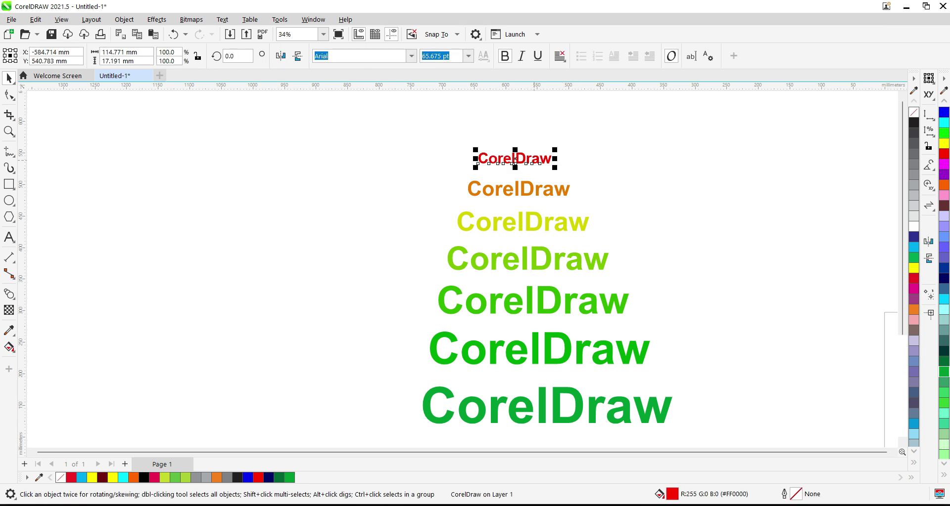
left_click(539, 406)
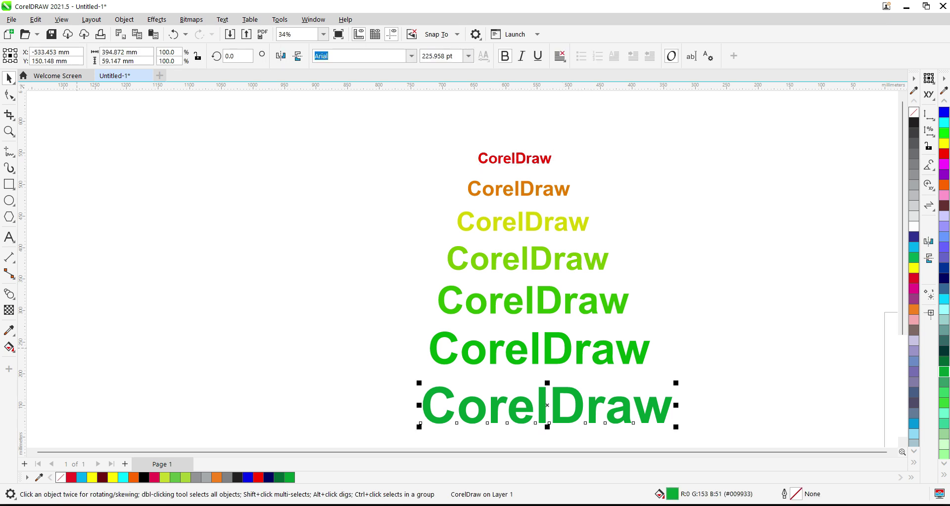
left_click(9, 294)
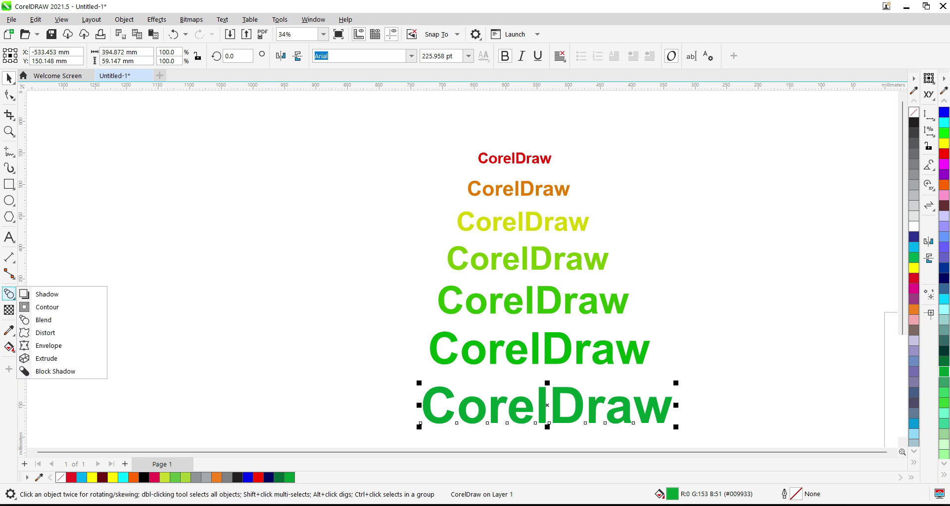
left_click(31, 322)
left_click(12, 297)
left_click(12, 297)
left_click(12, 297)
left_click(48, 345)
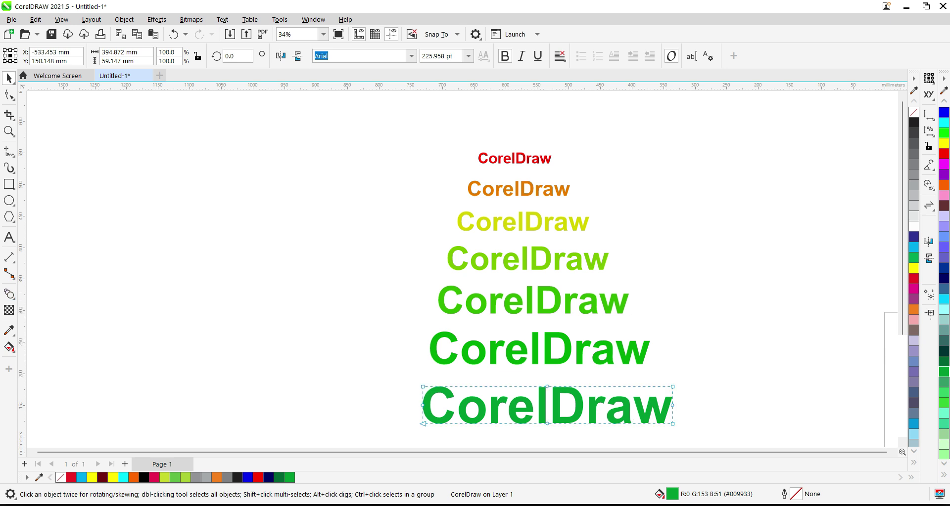
left_click_drag(547, 386, 546, 373)
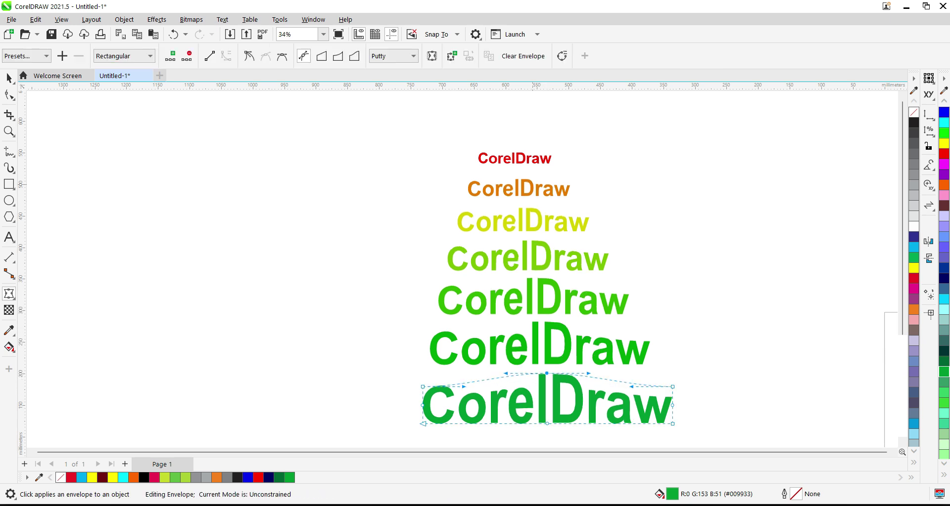
Bend the envelope's lower edge upward at its middle and pull the midpoints of both sides inward
left_click_drag(546, 424, 550, 411)
left_click_drag(672, 405, 658, 407)
left_click_drag(422, 405, 439, 408)
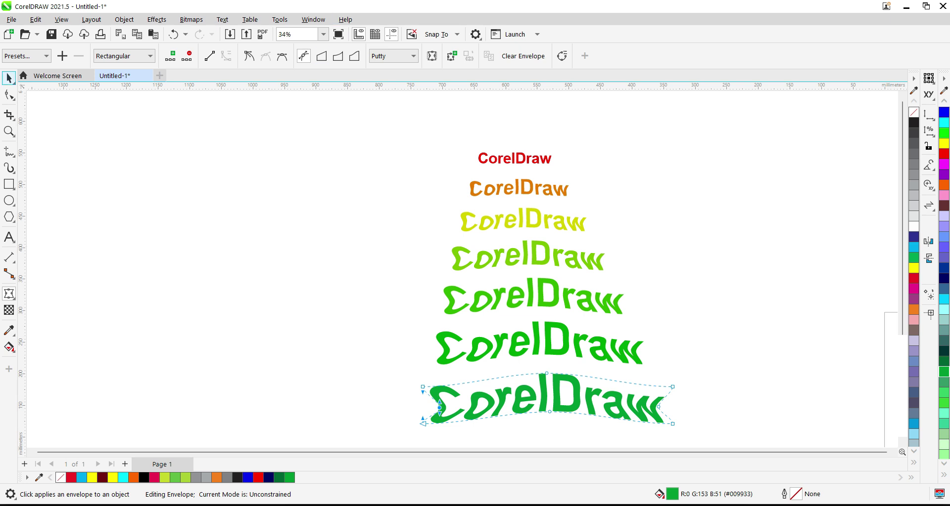
left_click(9, 78)
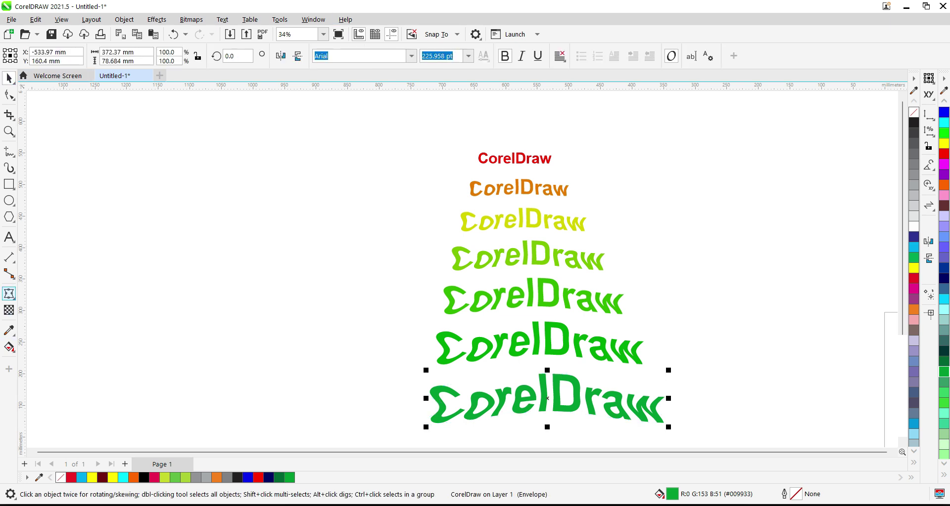
Distort the small red top text of the blend with a push and pull distortion of amplitude 5
left_click(9, 293)
left_click(45, 333)
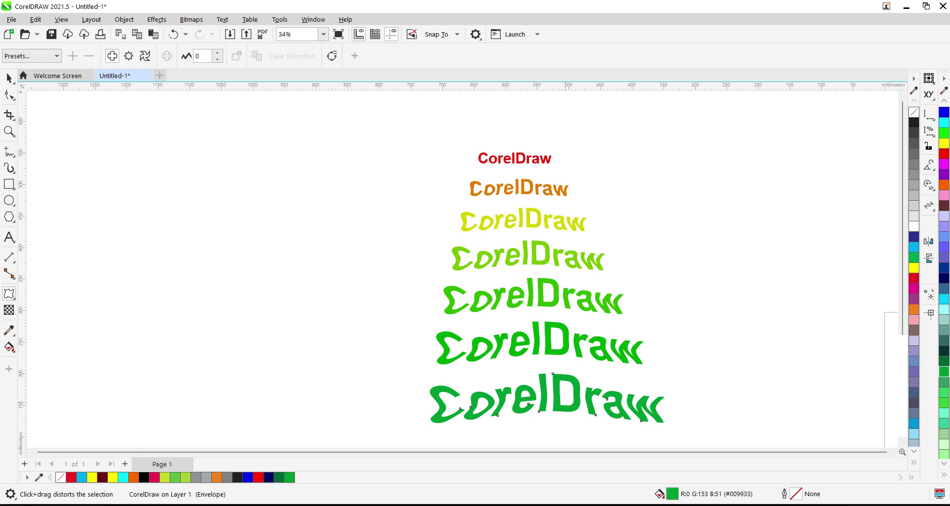
left_click(530, 157)
left_click_drag(524, 159, 516, 159)
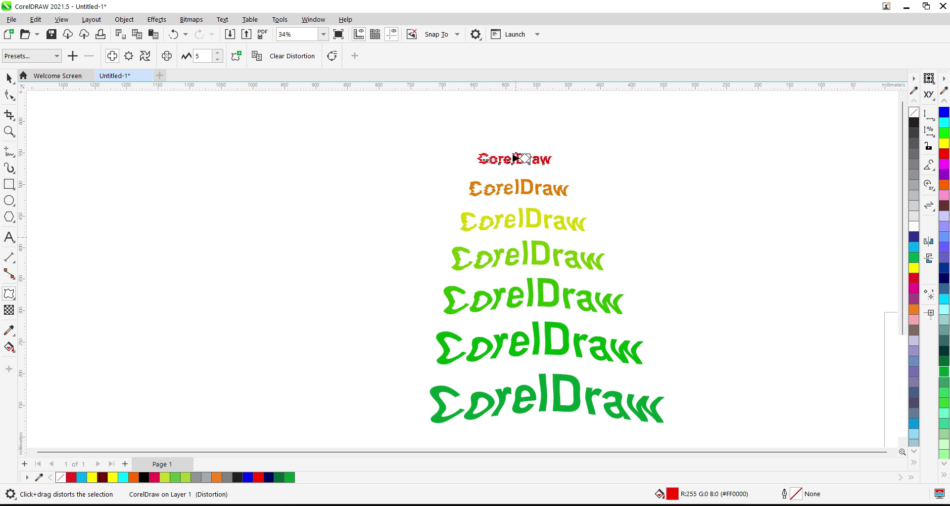
Try a drop shadow offset about 10.8 mm and 13.5 mm on the small red top text, and undo it
left_click(9, 294)
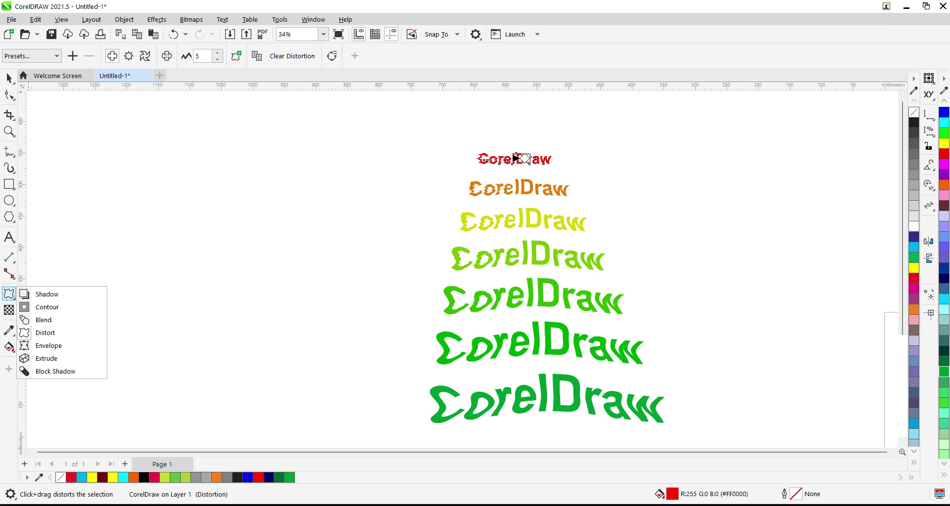
left_click(47, 294)
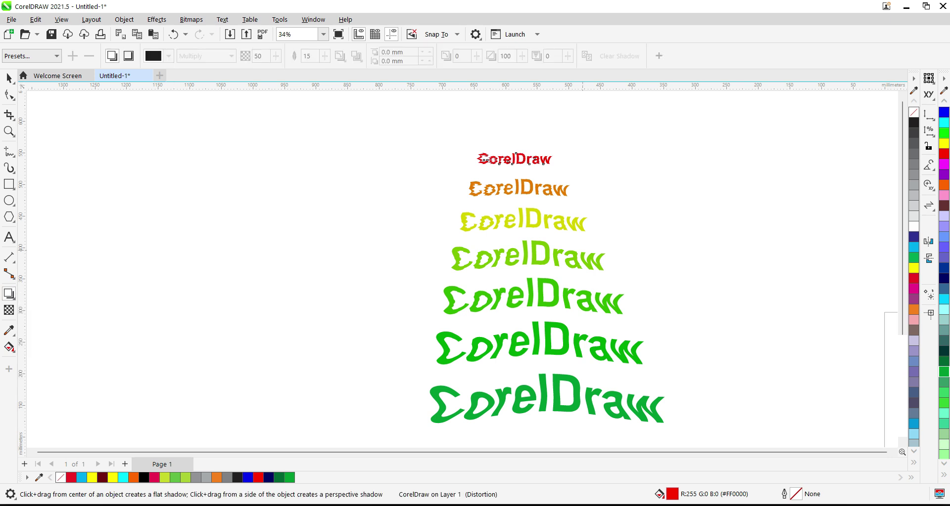
left_click_drag(514, 155, 525, 145)
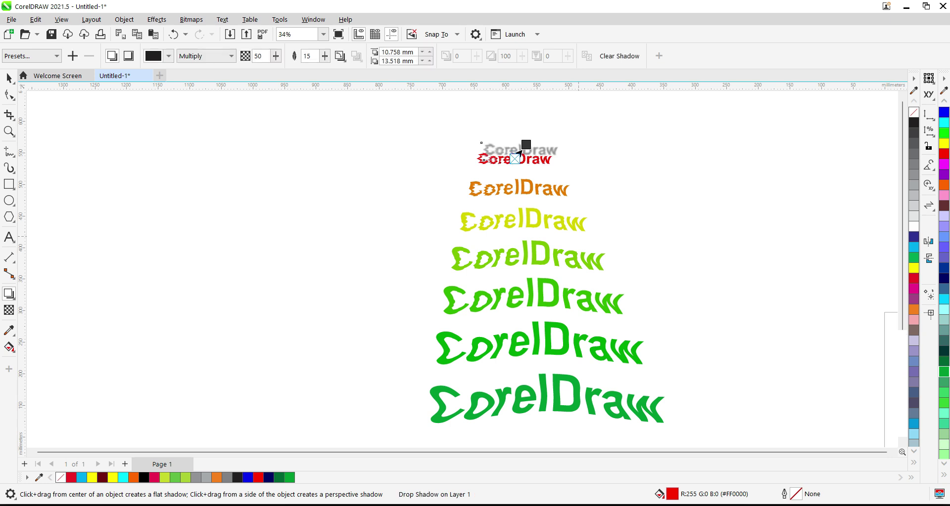
key("ctrl+z")
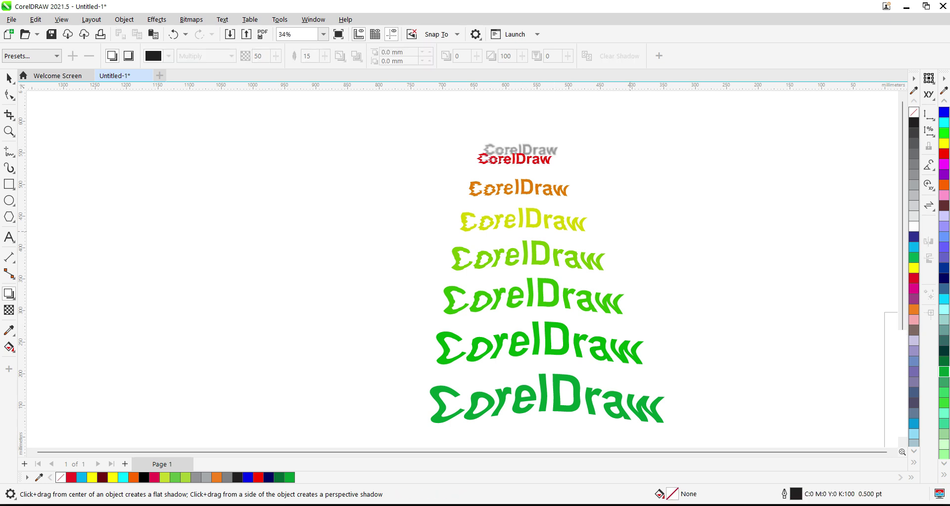
Try a one-step red outside contour of about 4.9 mm on the large green bottom text, undo it and deselect
left_click(9, 294)
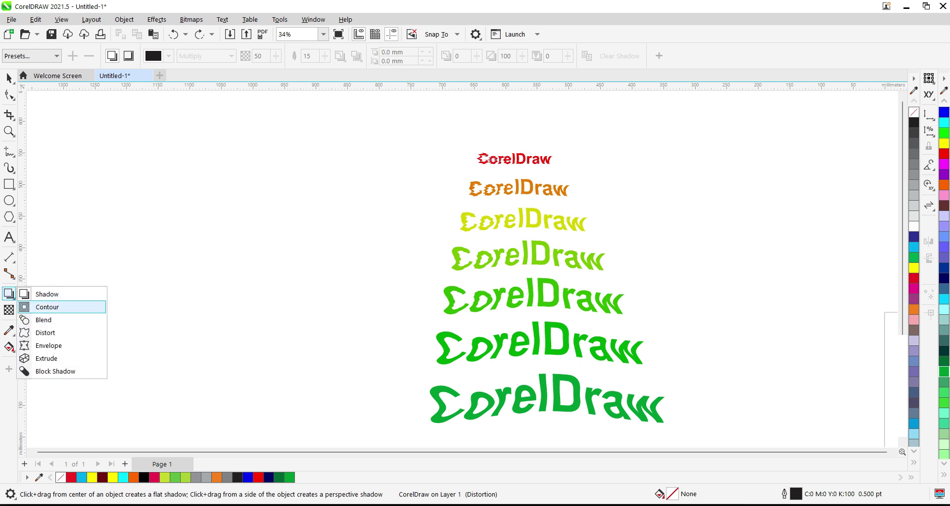
left_click(47, 308)
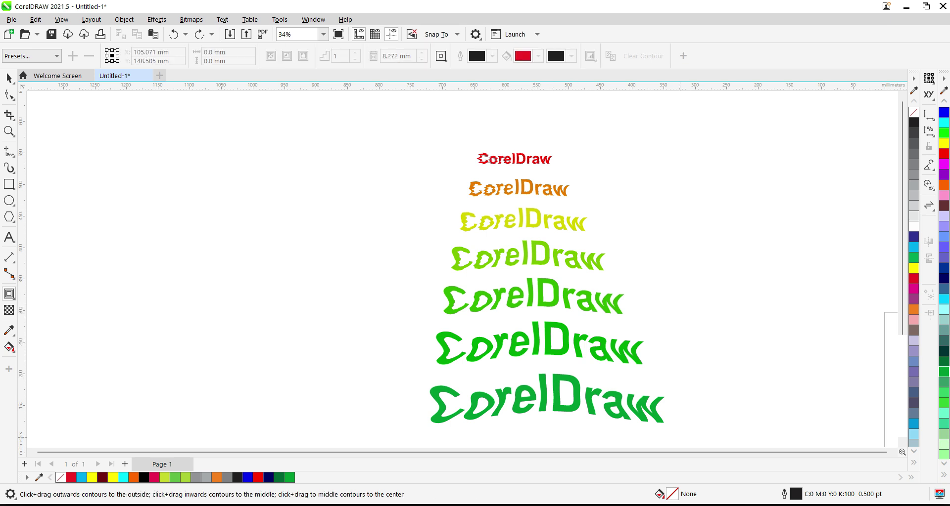
left_click(661, 419)
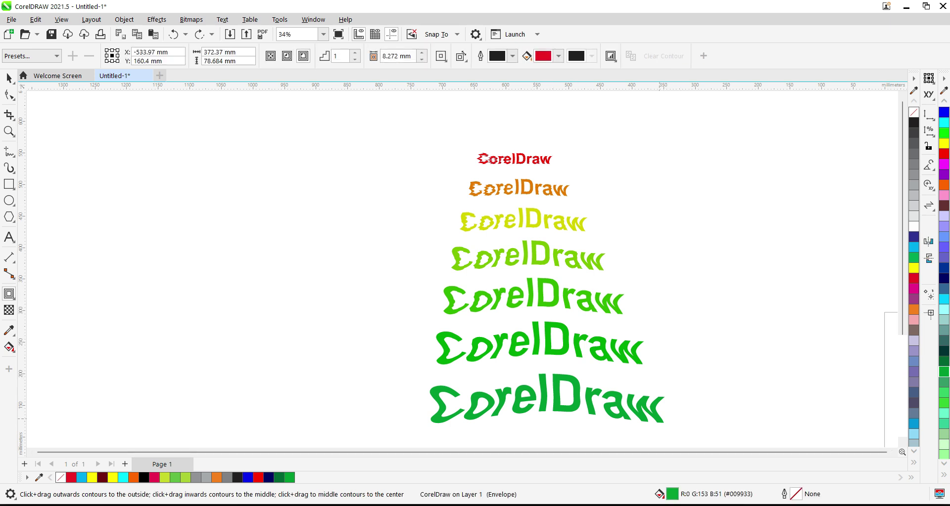
left_click_drag(548, 421, 547, 426)
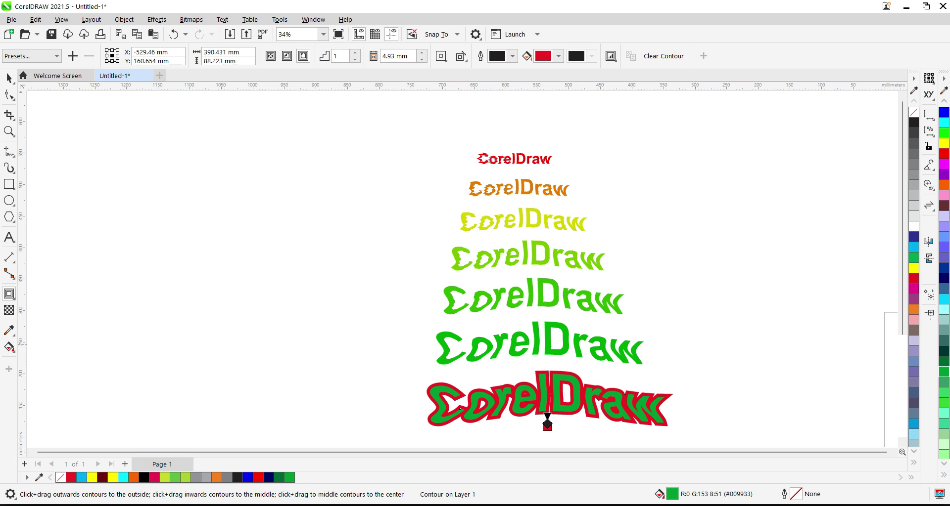
key("ctrl+z")
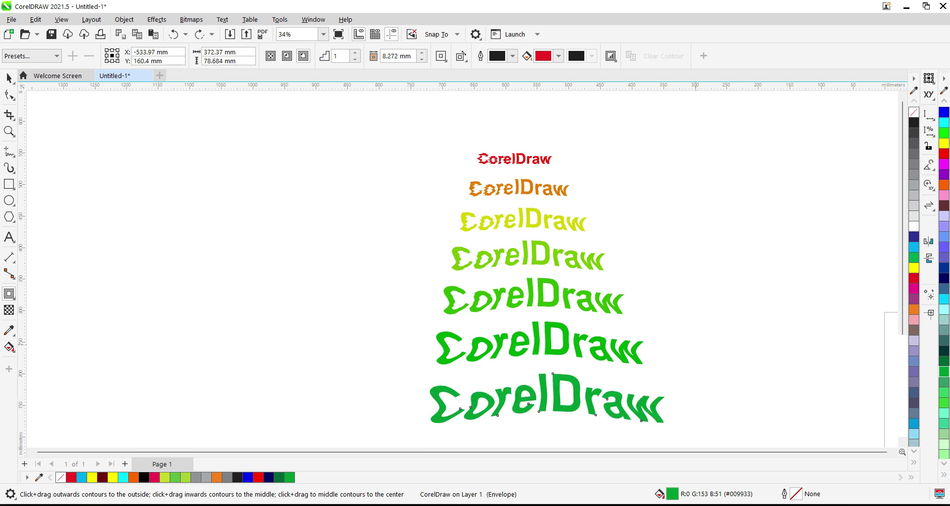
key("space")
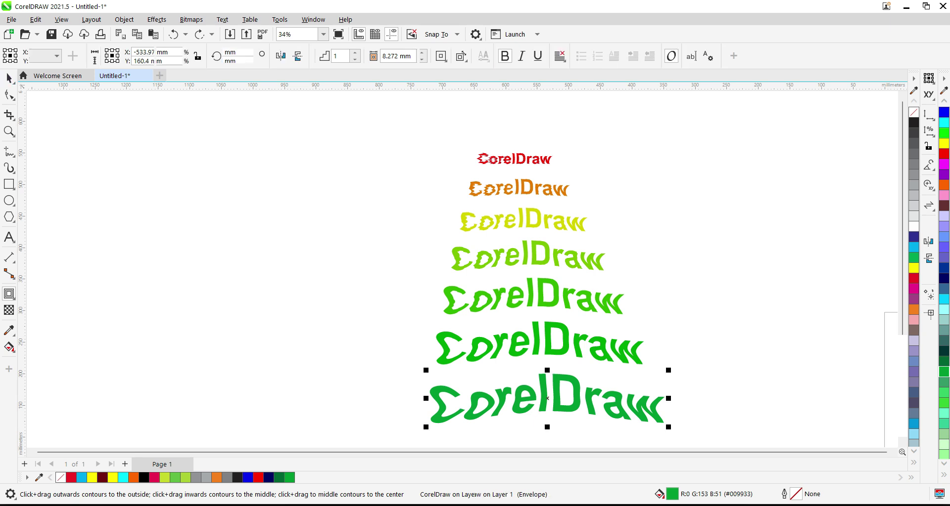
key("Escape")
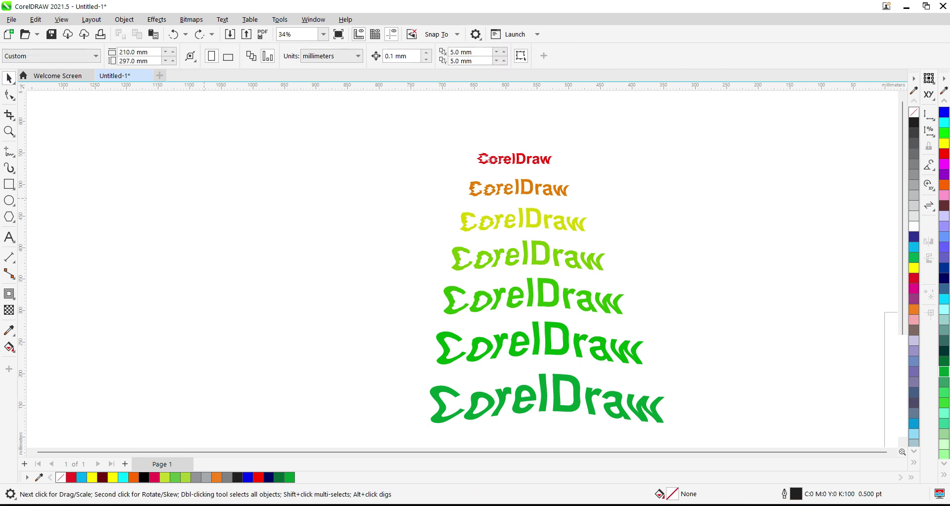